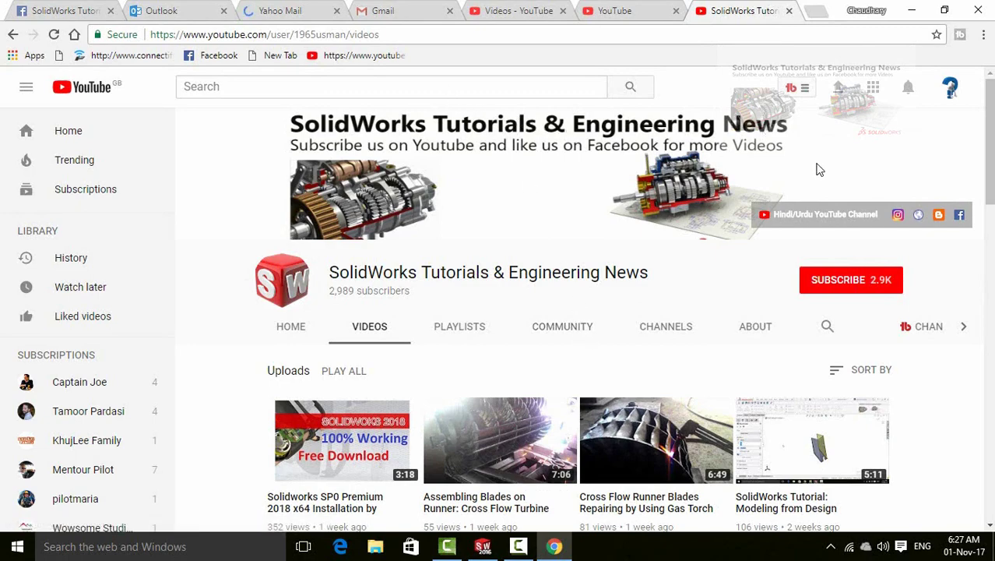
scroll(923, 390, down, 10)
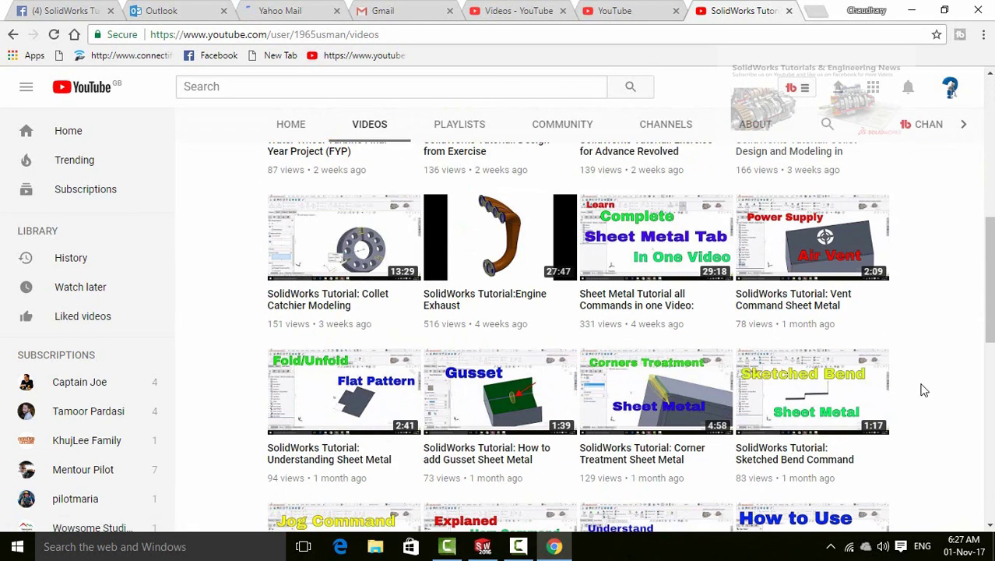
scroll(923, 391, down, 3)
scroll(923, 390, up, 20)
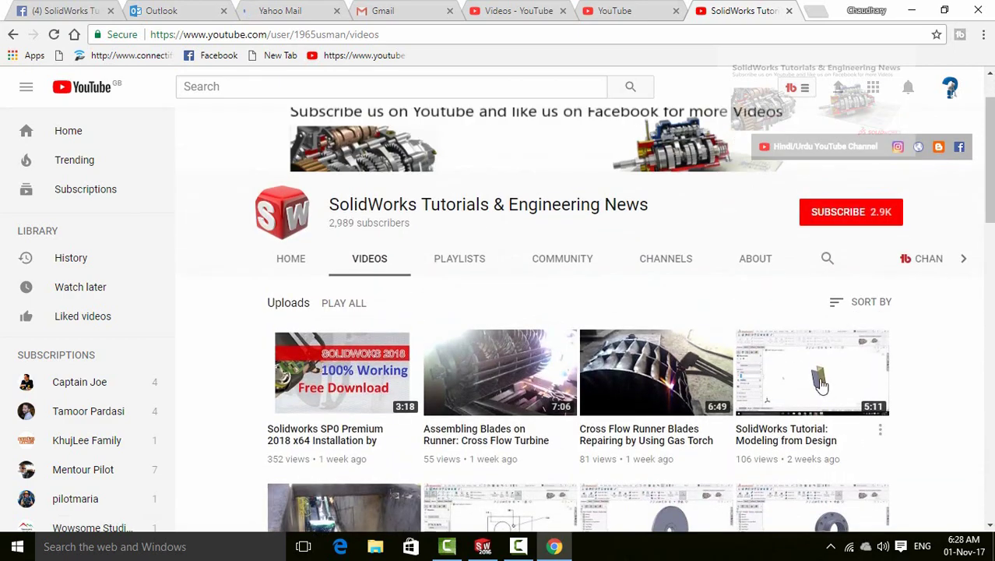
click(821, 216)
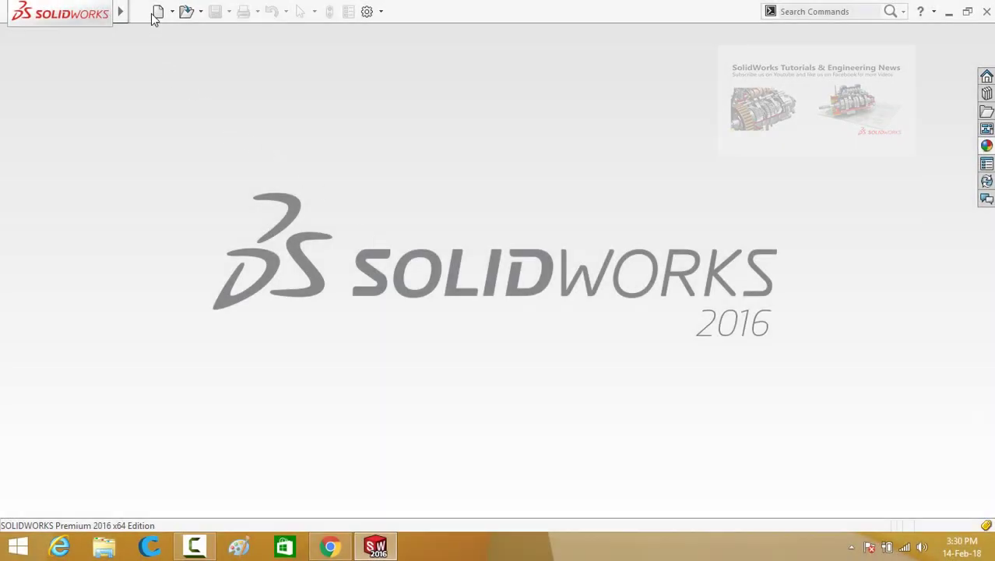
- Create a new part document and start a sketch on the Front Plane
click(157, 12)
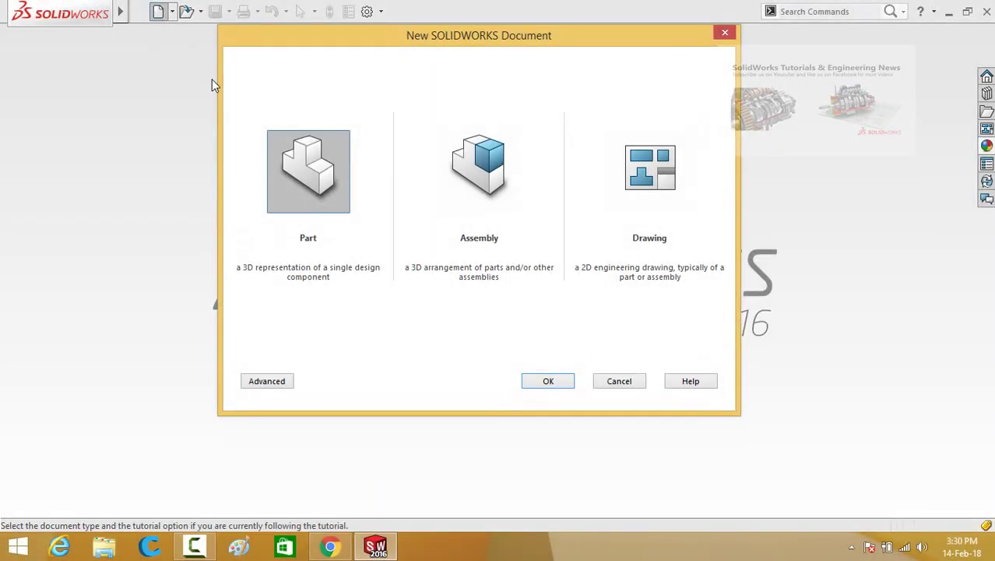
double_click(303, 175)
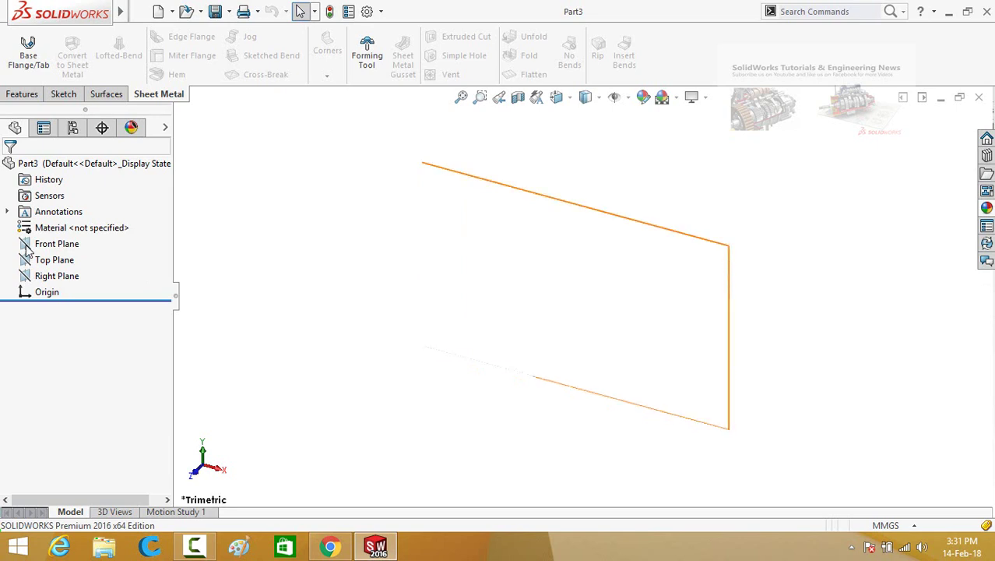
click(27, 245)
click(36, 226)
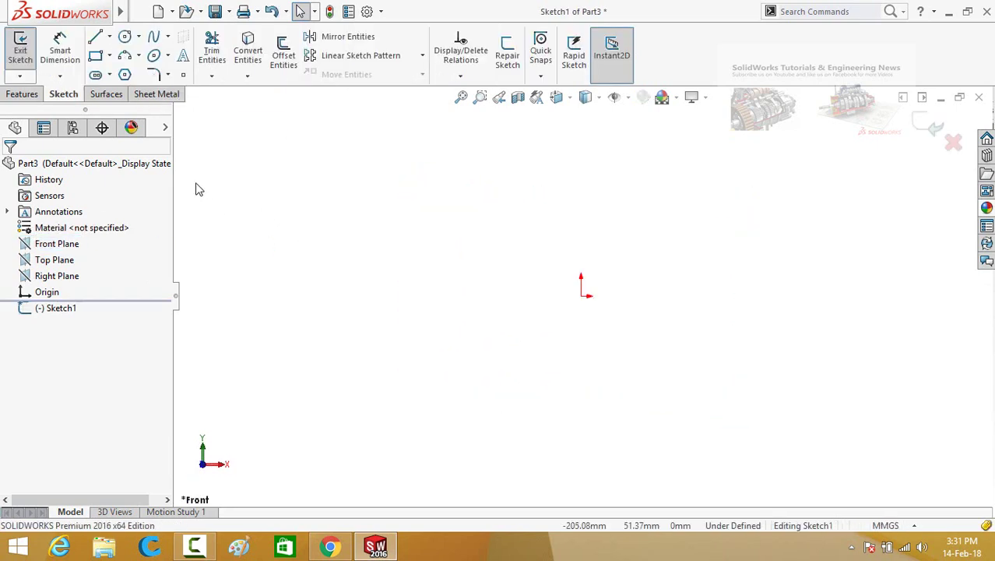
- Sketch a corner rectangle about 128 mm wide from the origin and make its bottom and right sides equal in length
click(95, 55)
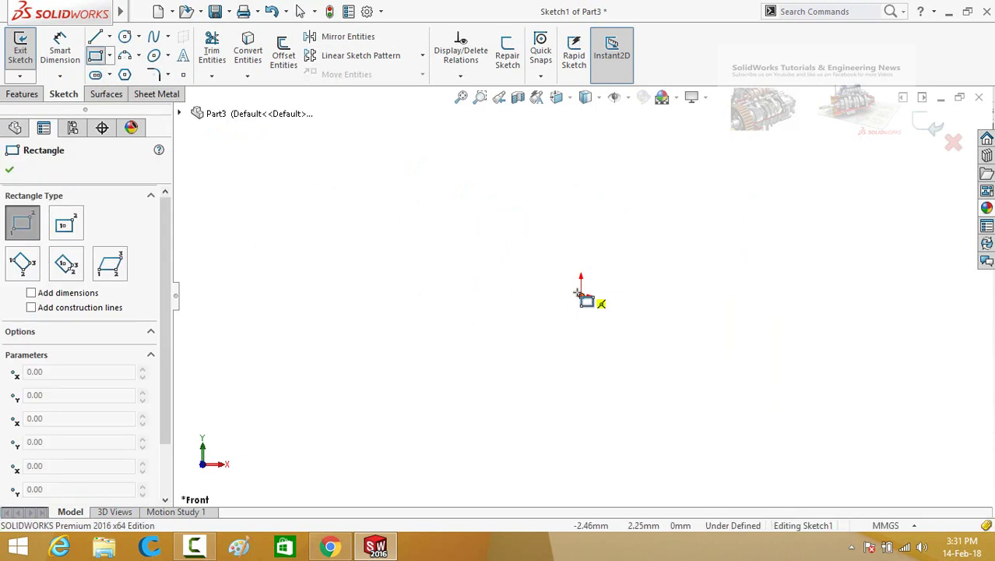
mouse_move(580, 296)
mouse_down()
mouse_move(355, 202)
mouse_move(354, 185)
mouse_up()
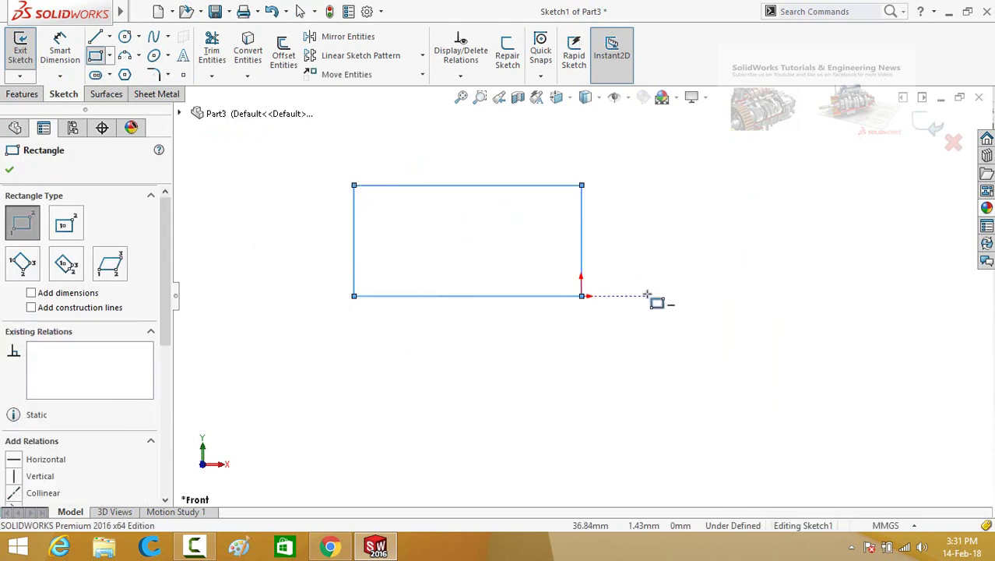
key(Escape)
drag(638, 240, 534, 335)
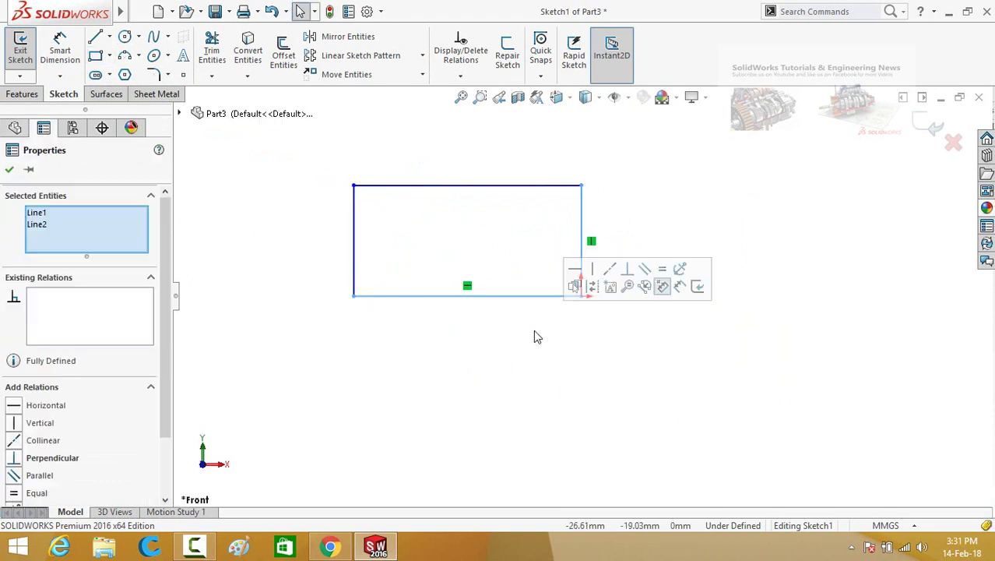
click(660, 273)
- Dimension the bottom side of the square sketch at 215 mm
scroll(623, 350, up, 2)
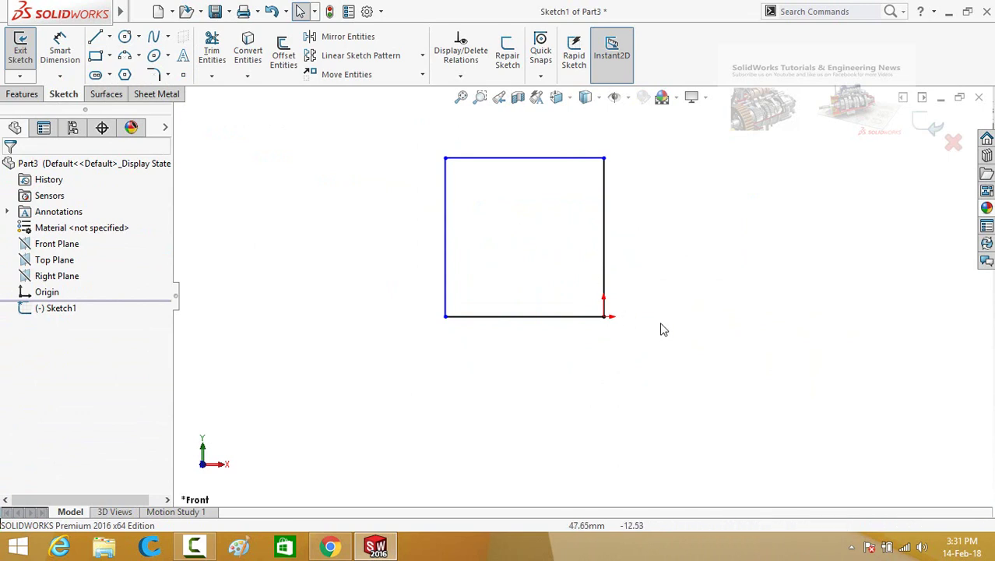
right_drag(660, 329, 658, 299)
click(564, 317)
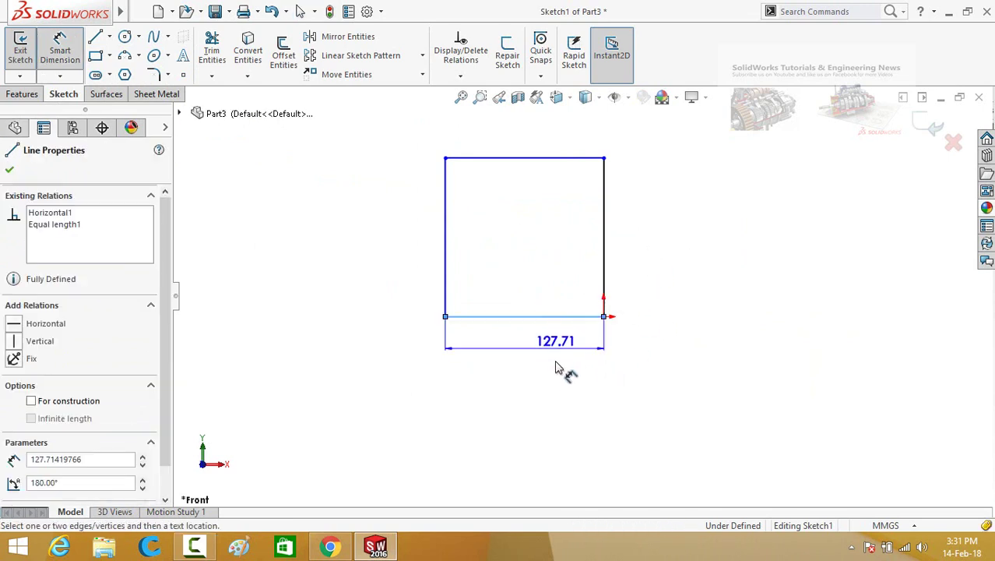
click(558, 371)
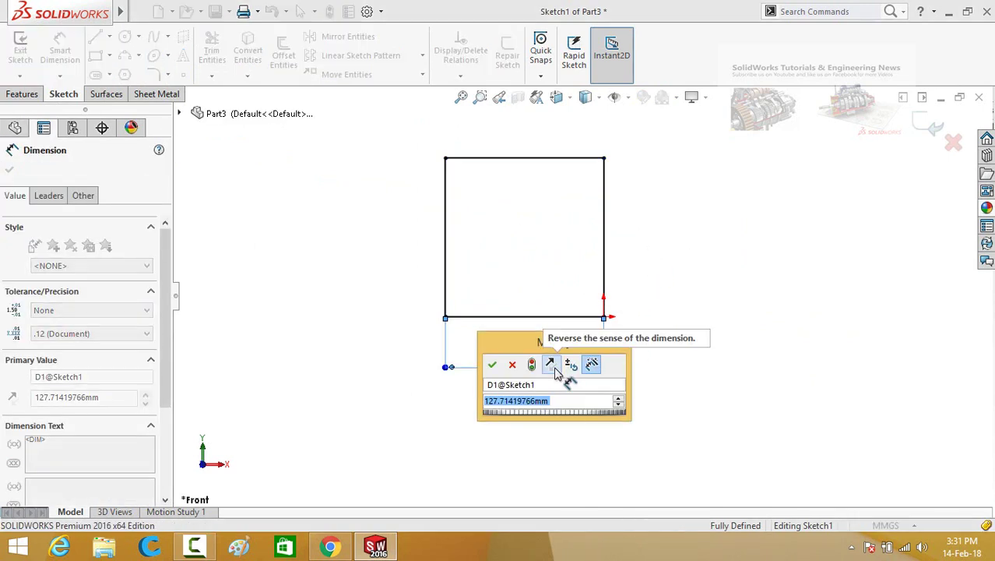
text(21)
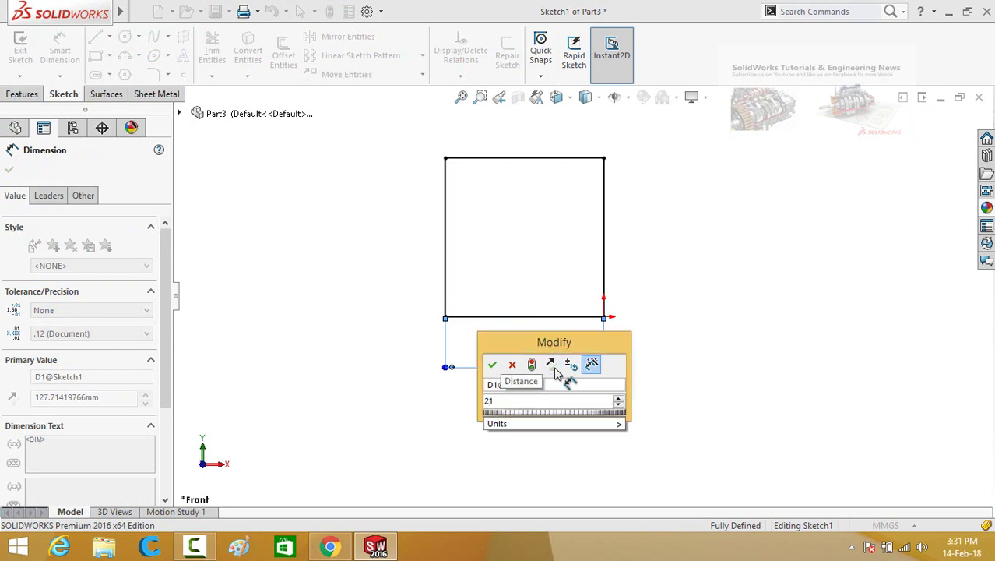
text(5)
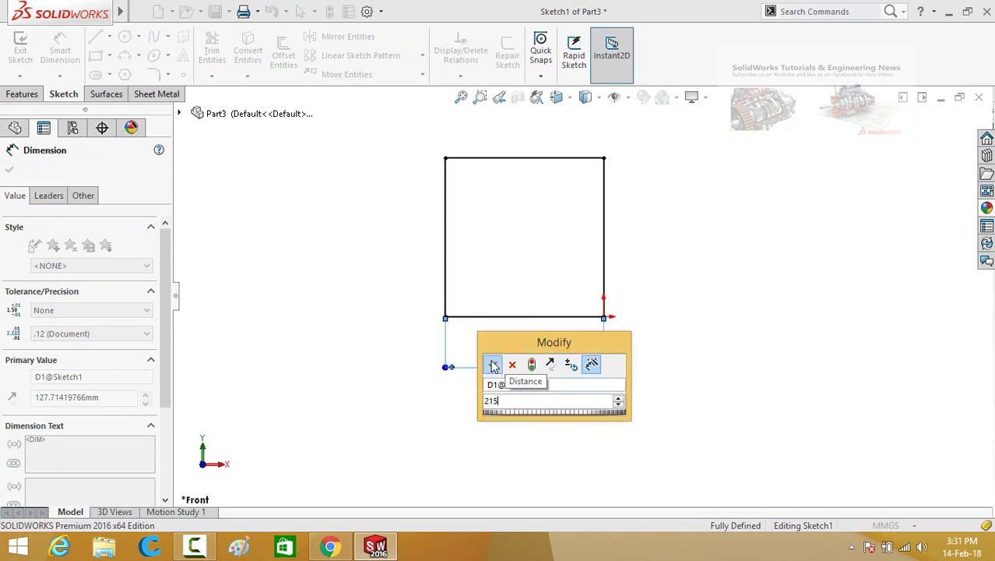
click(492, 365)
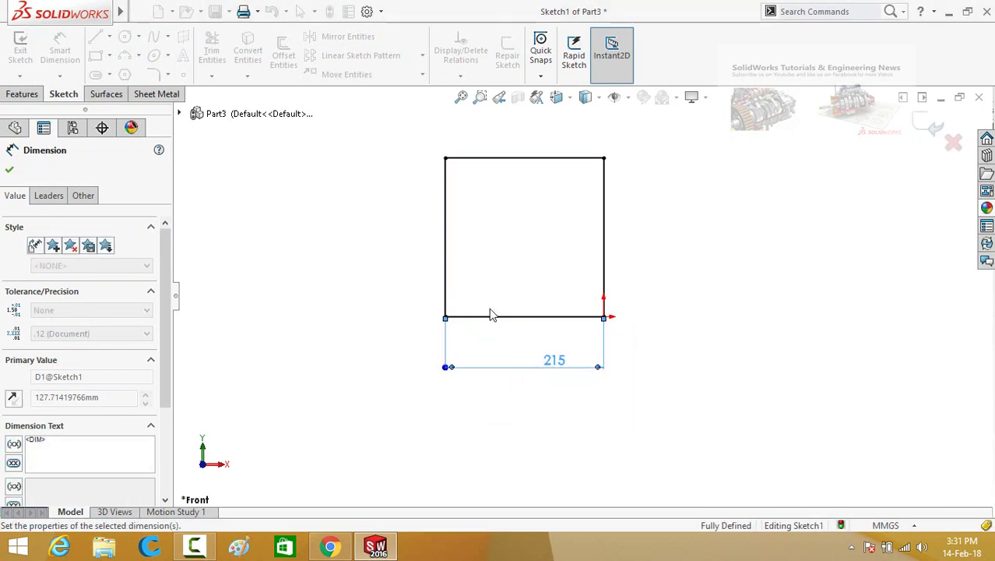
- Create a sheet metal base flange from the square sketch with a thickness of 2 mm
click(156, 94)
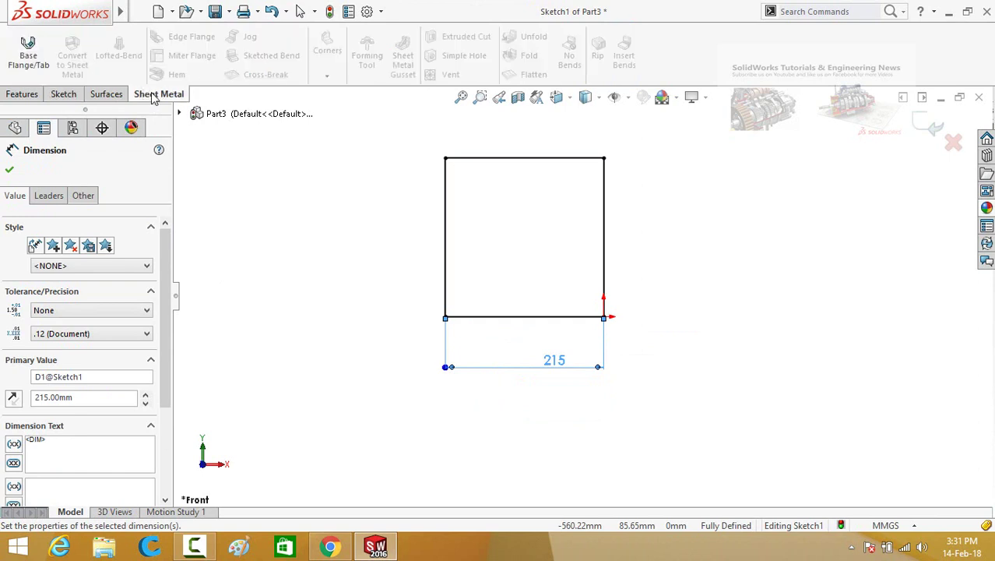
right_click(143, 94)
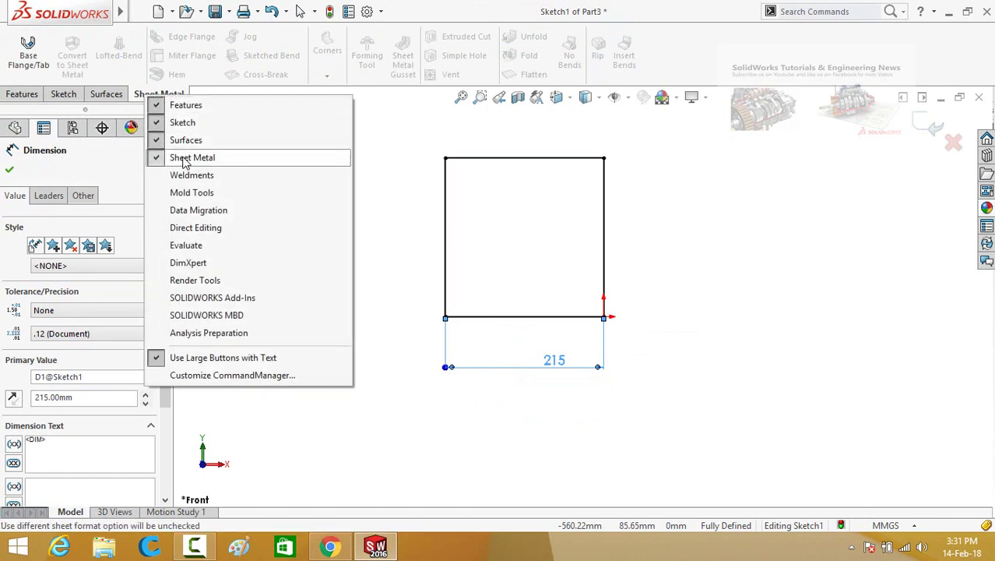
click(156, 94)
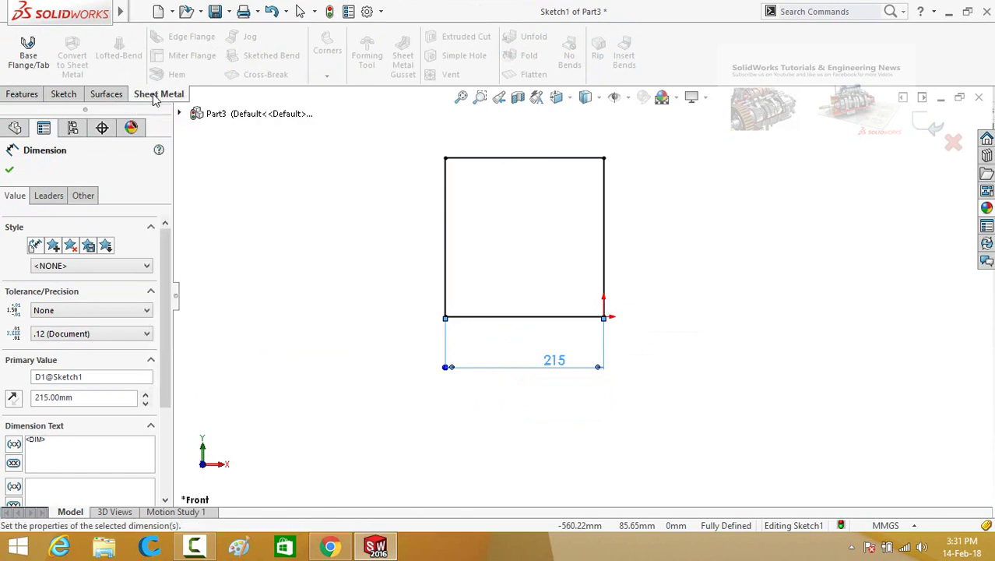
click(27, 61)
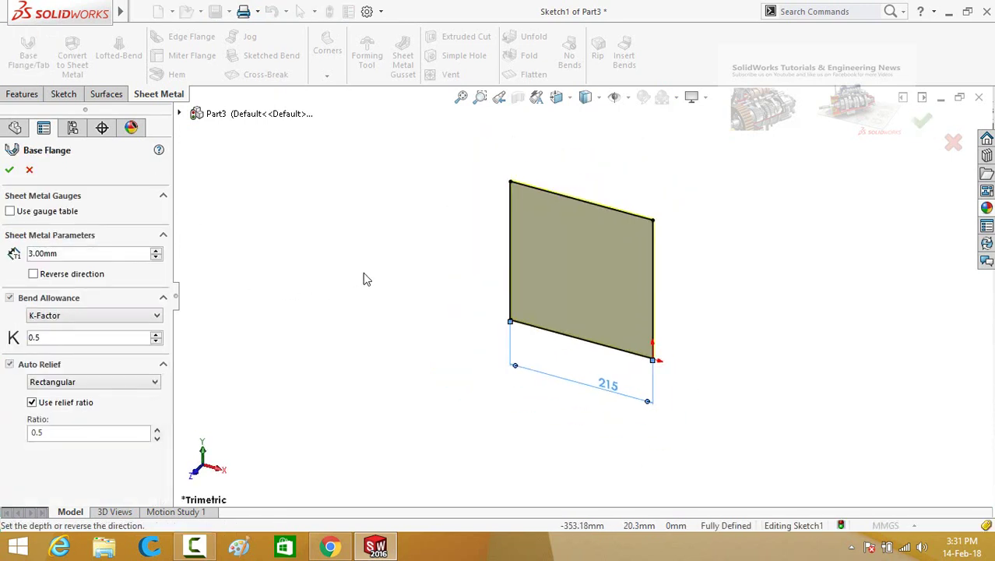
middle_drag(366, 279, 382, 191)
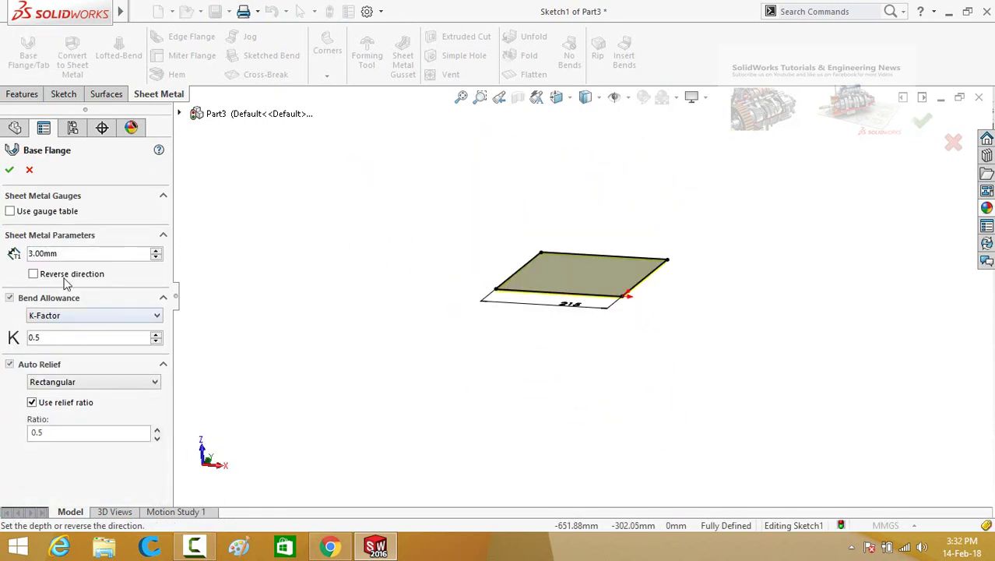
text(2)
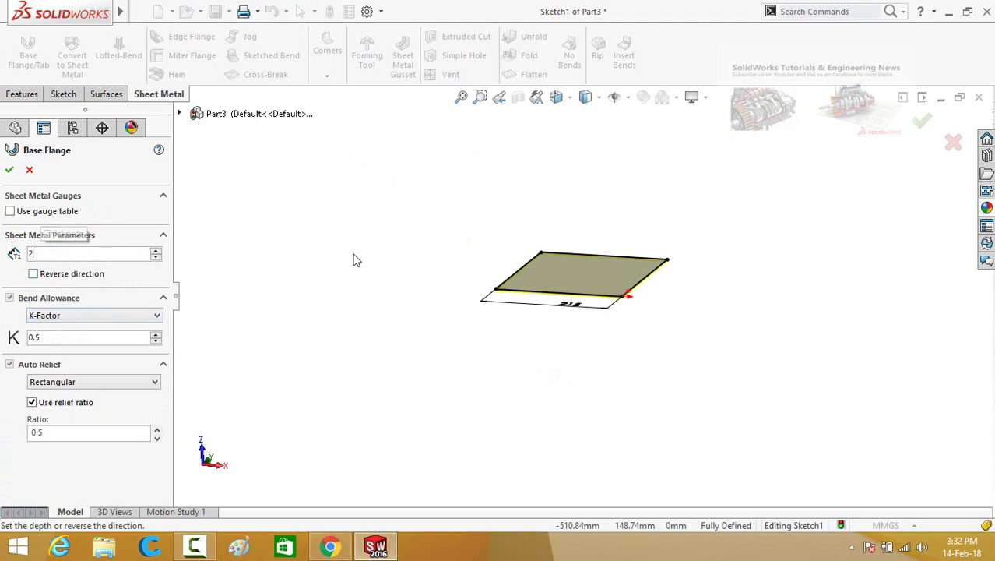
click(9, 171)
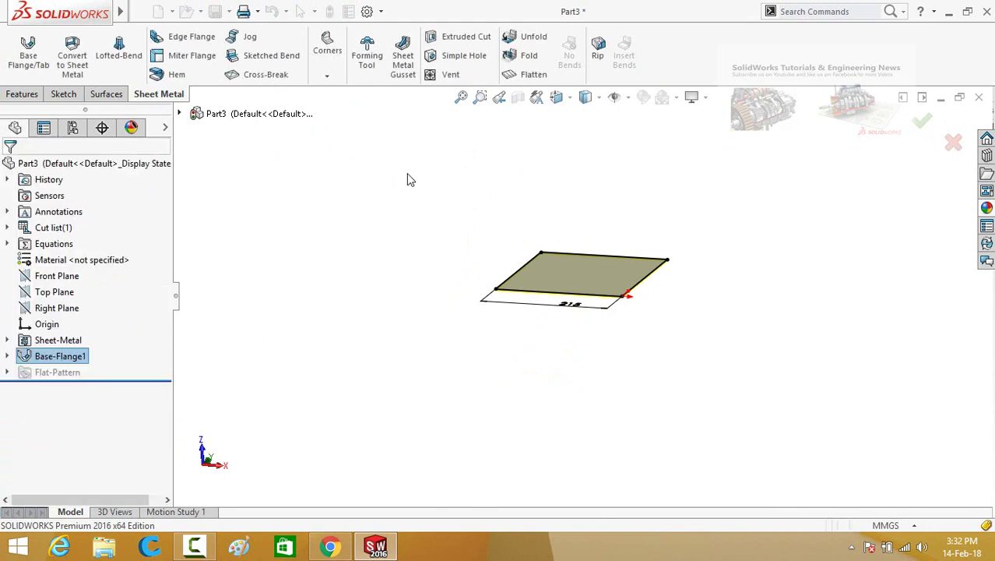
- Start an edge flange on the lower right edge of the plate, rising upward about 97 mm at 90 degrees
click(181, 38)
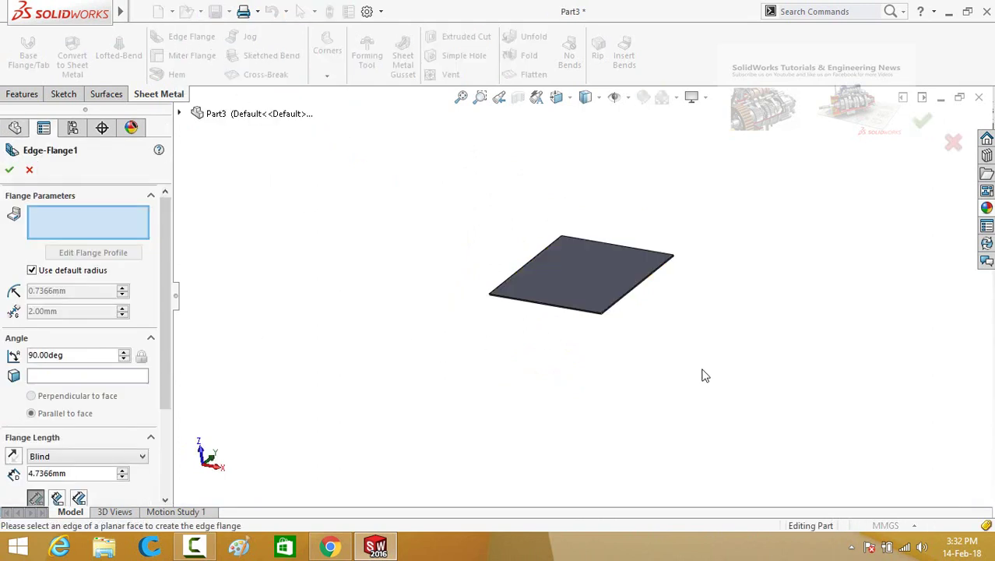
scroll(644, 292, down, 5)
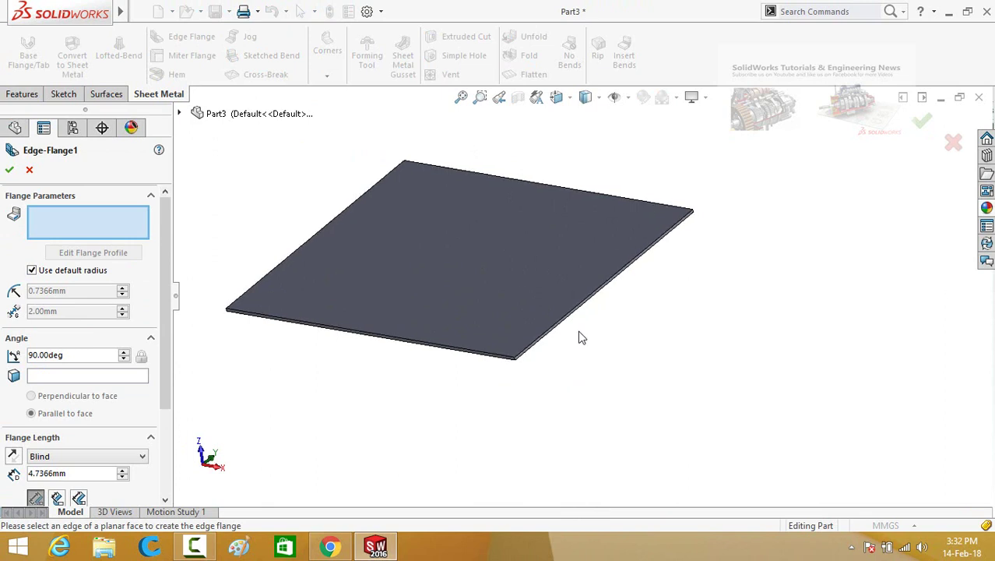
scroll(576, 330, down, 3)
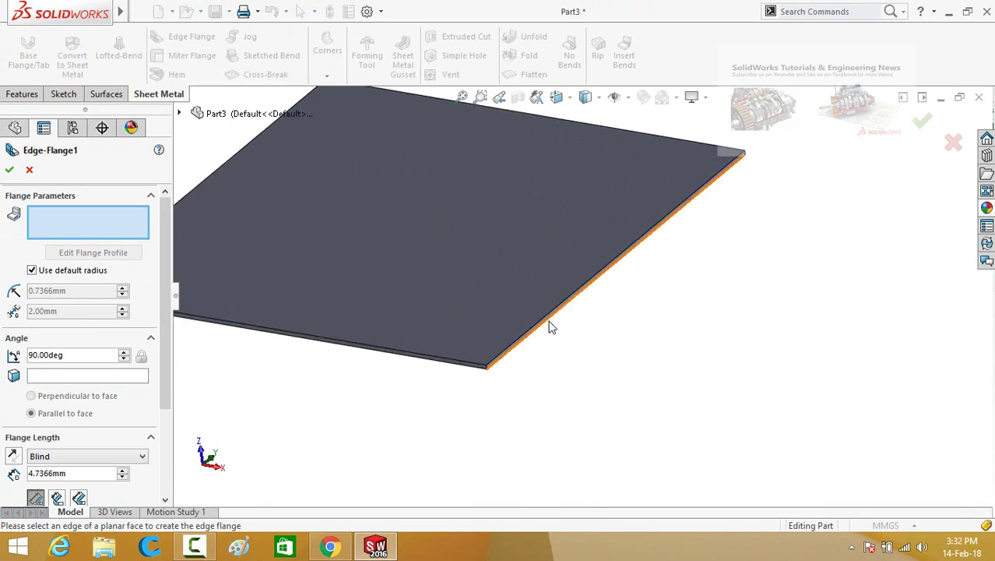
click(550, 326)
scroll(589, 237, up, 6)
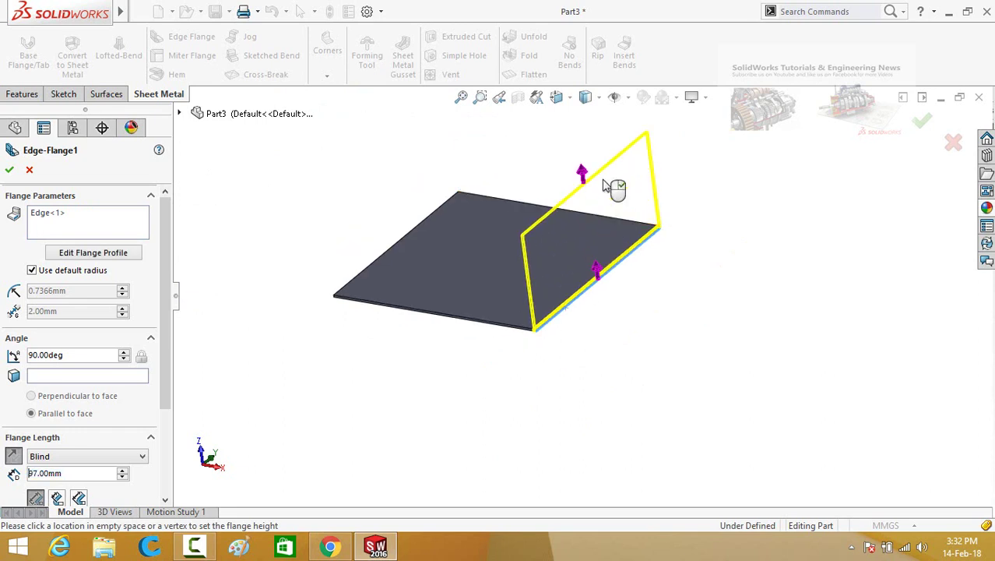
click(612, 187)
- Add the plate's three remaining lower edges to the edge flange so that all four sides are flanged
mouse_move(310, 278)
middle_down()
mouse_move(362, 231)
mouse_move(422, 326)
middle_up()
scroll(422, 295, down, 5)
click(459, 291)
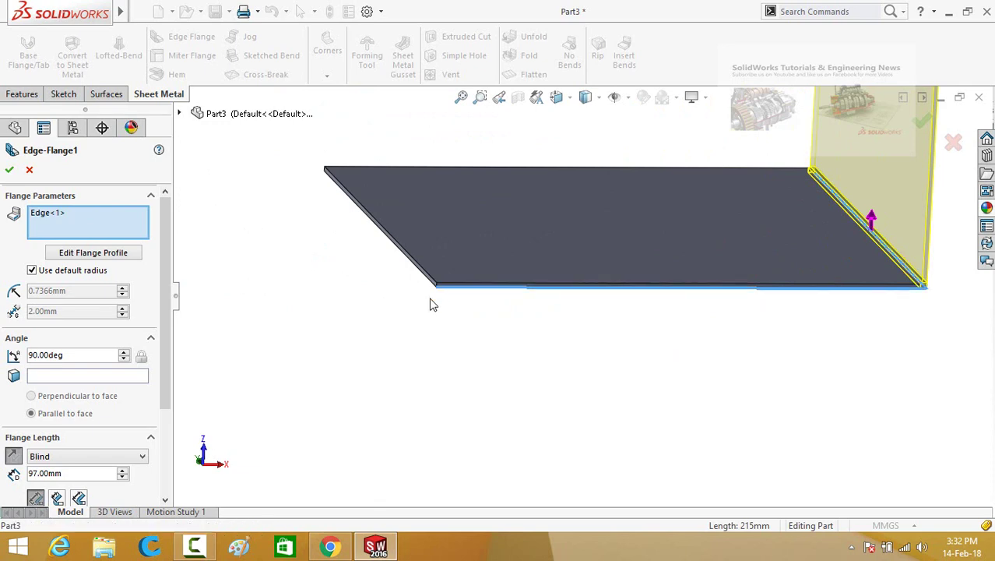
middle_drag(421, 293, 457, 301)
click(461, 295)
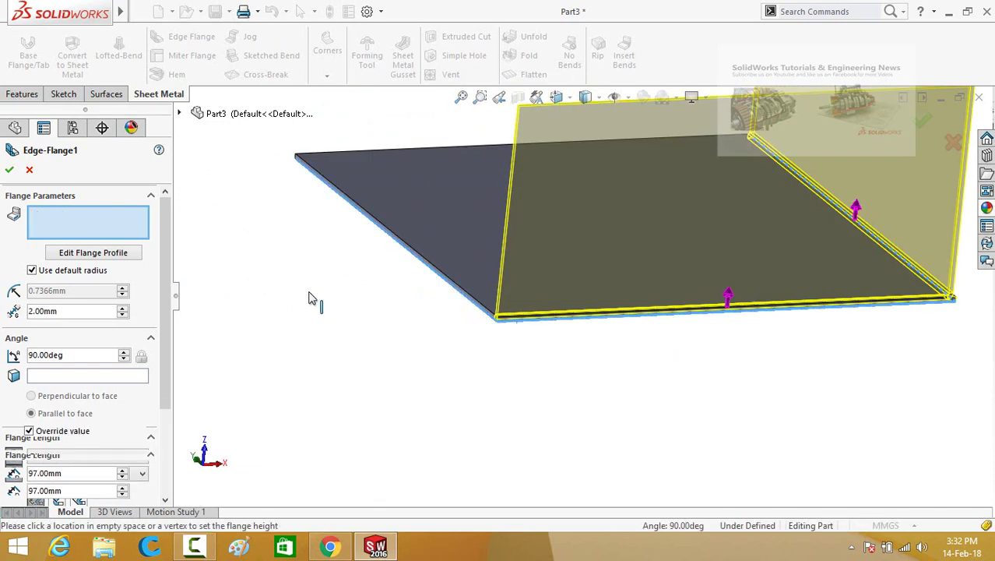
middle_drag(309, 235, 464, 323)
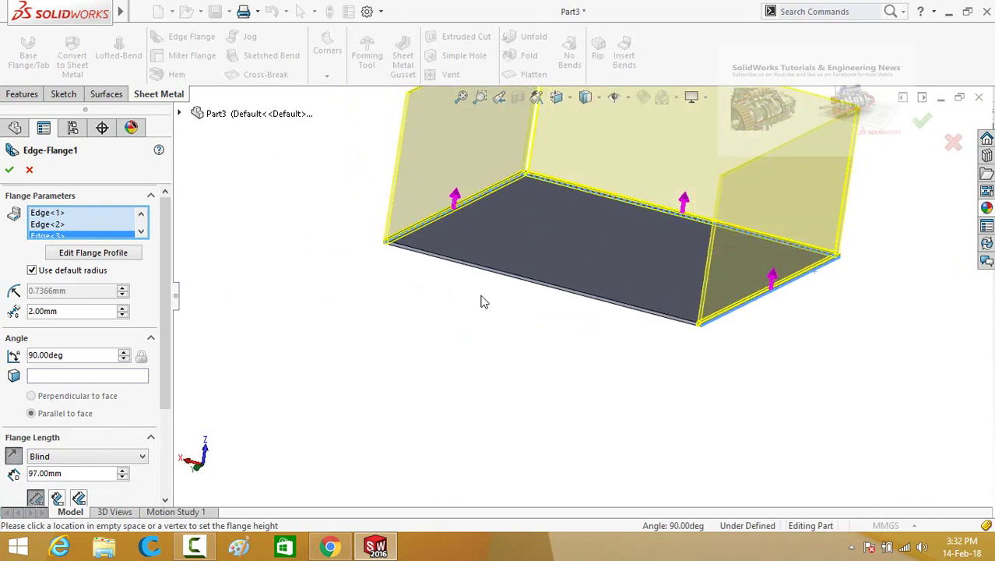
click(507, 282)
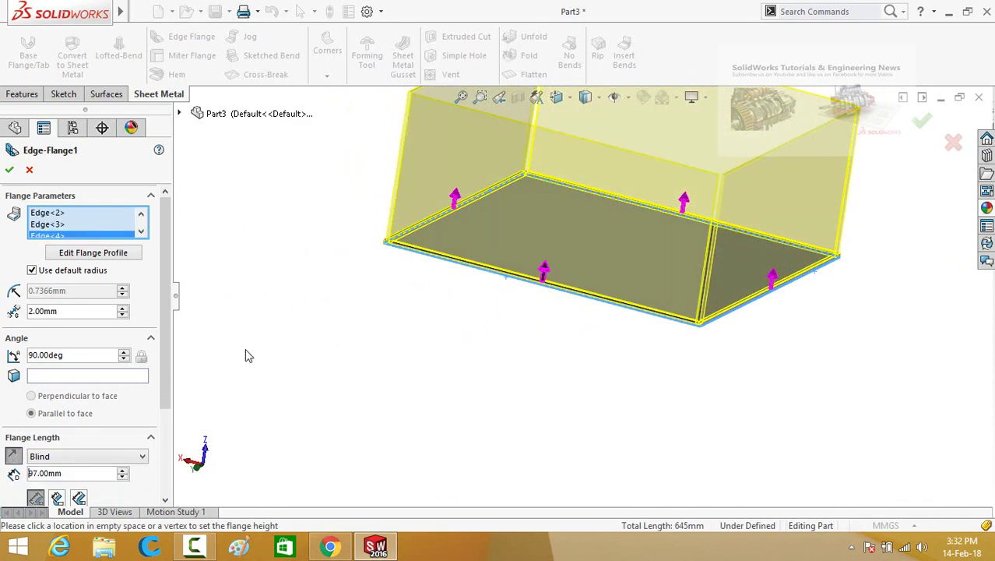
- Set the flange length to 40 mm and finish the edge flange on all four sides
drag(165, 280, 165, 370)
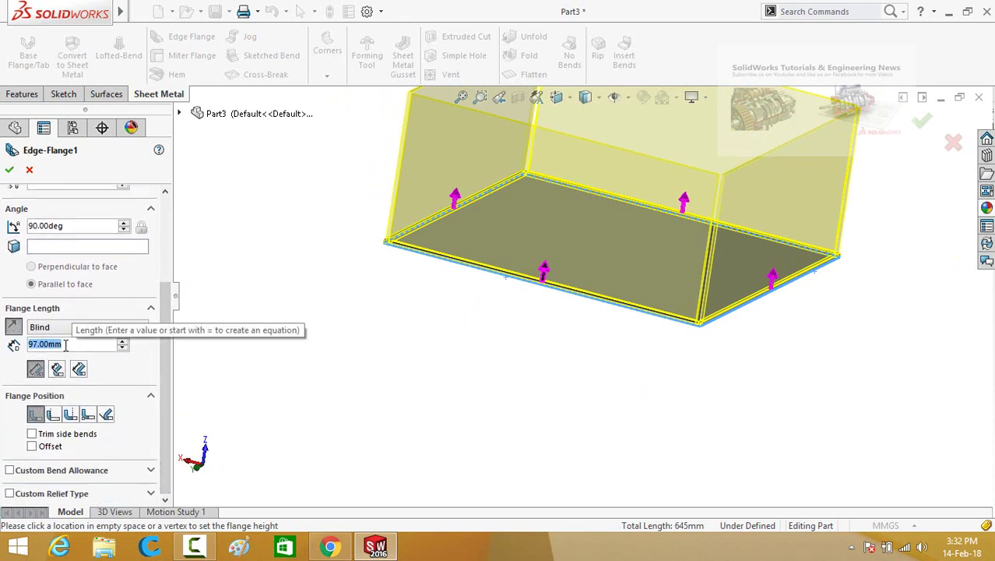
text(40)
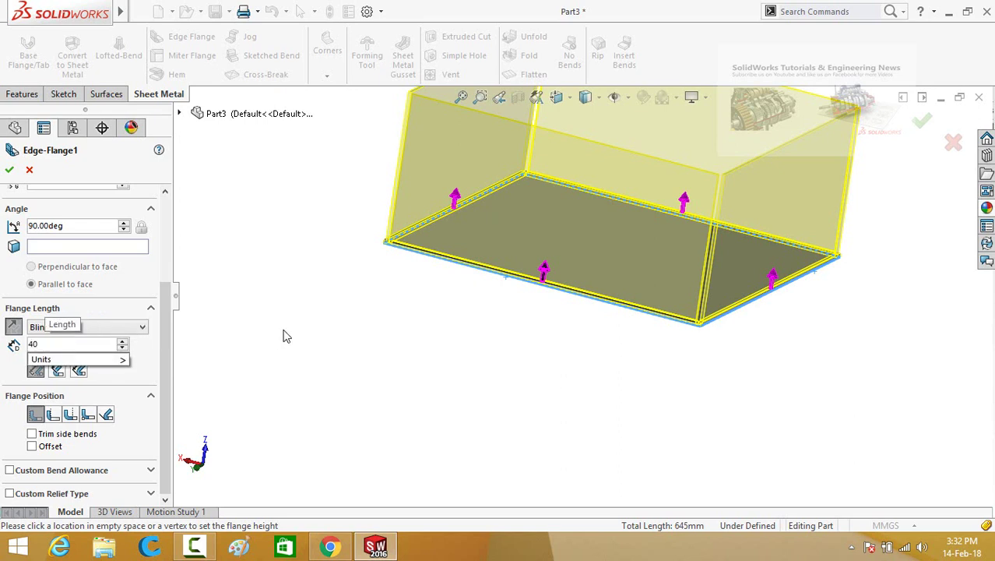
key(Return)
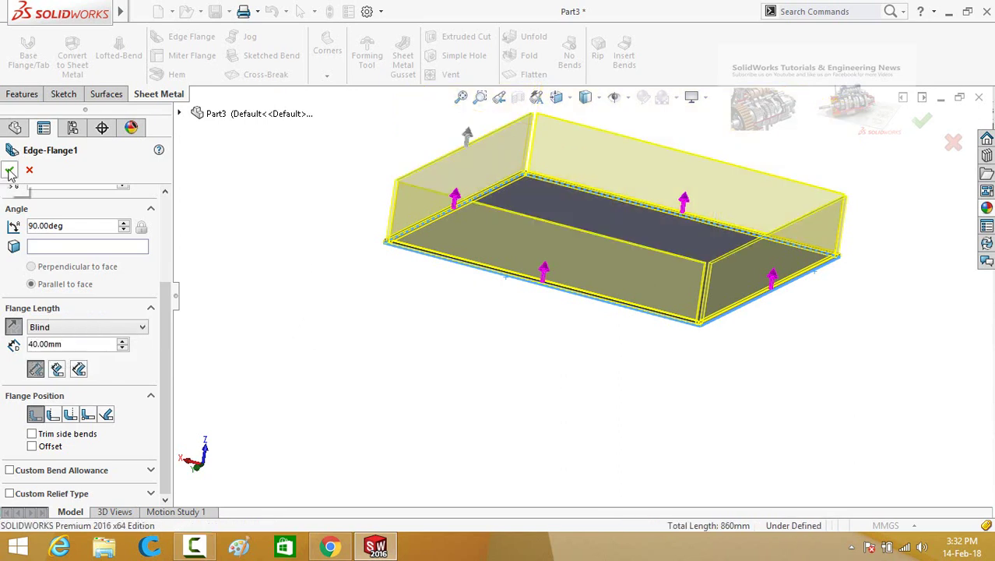
click(461, 356)
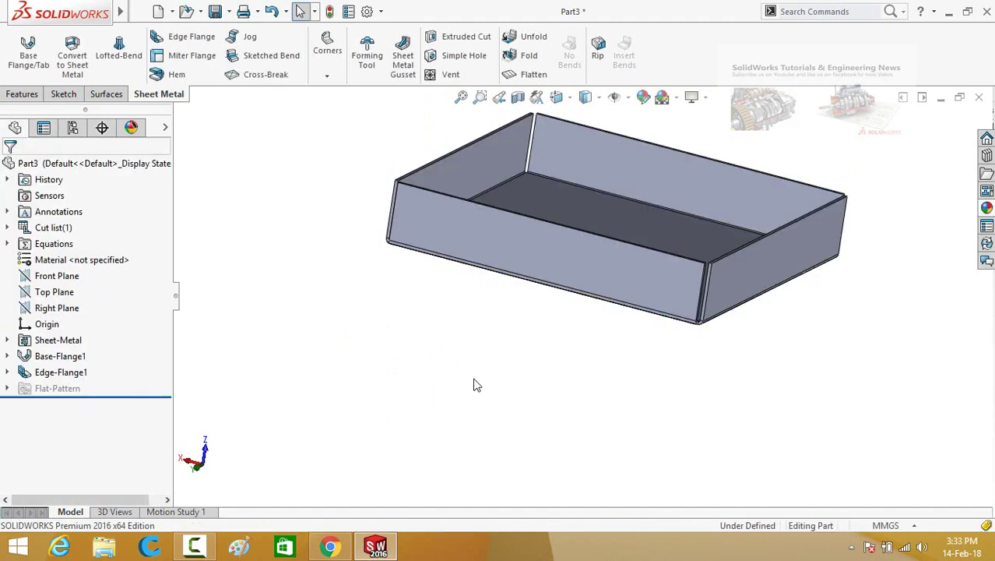
middle_drag(476, 384, 427, 441)
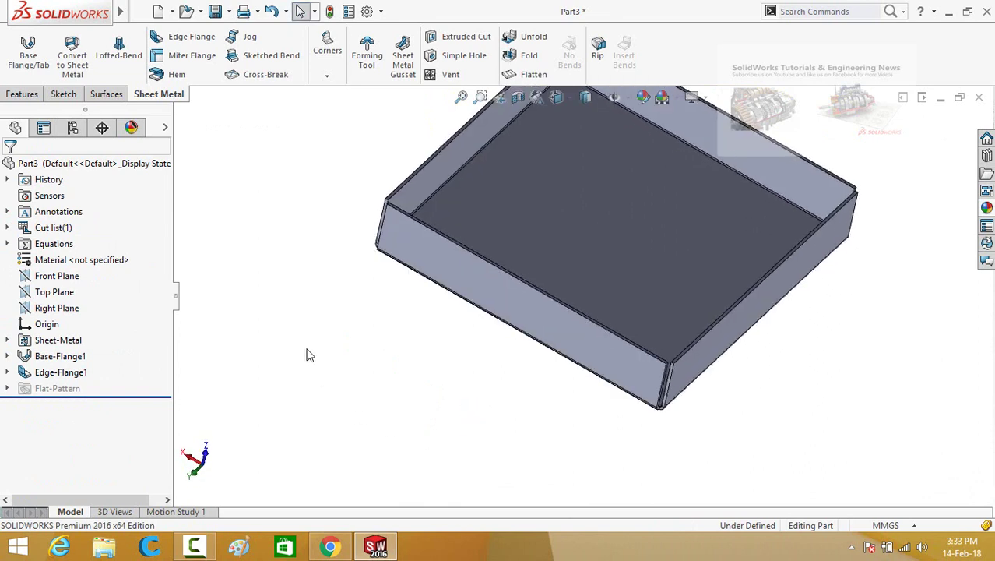
- Start a hem on the outer top edges of two opposite flanges and reverse its direction so it folds into the tray
click(173, 74)
scroll(451, 187, down, 5)
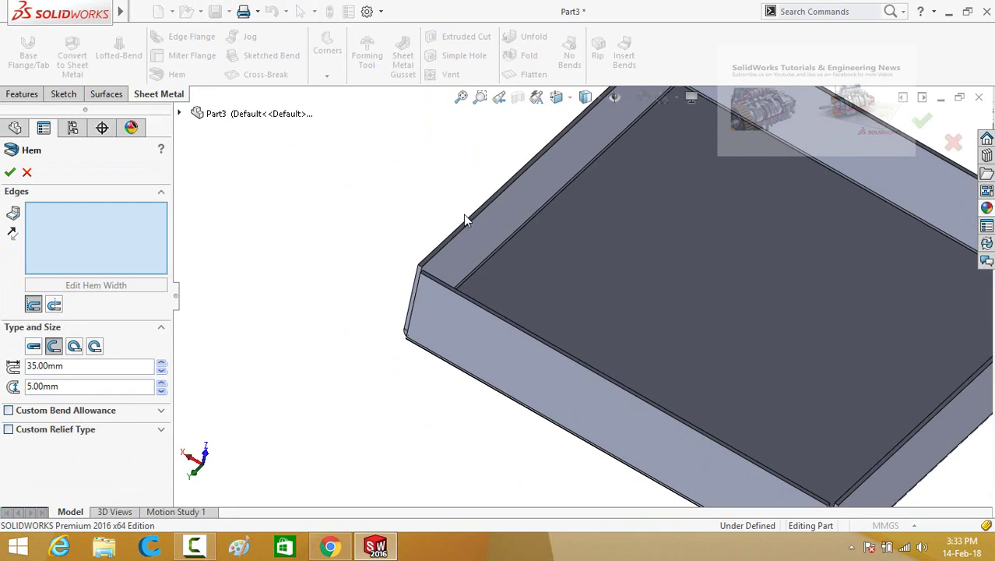
click(464, 219)
scroll(355, 263, up, 4)
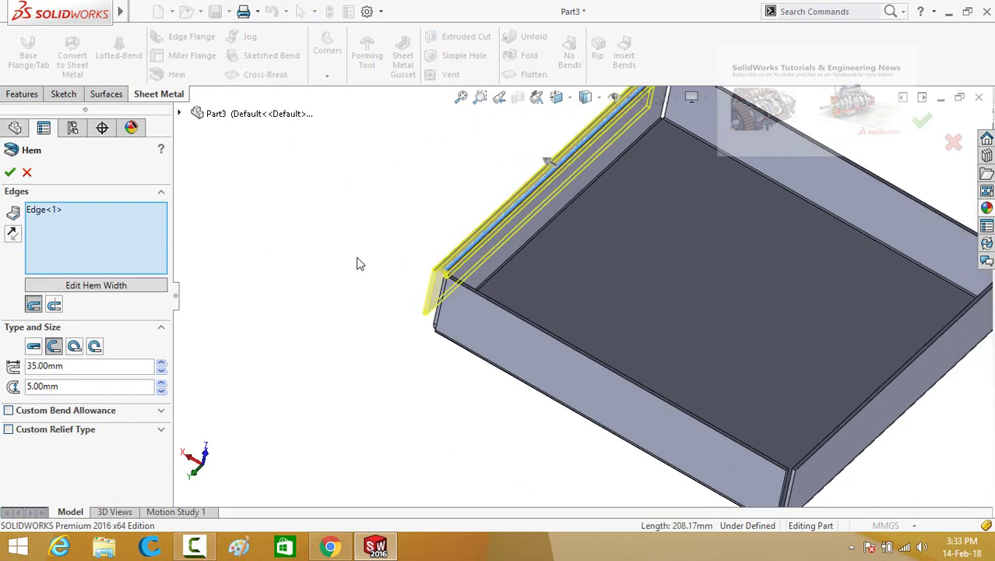
scroll(793, 416, down, 4)
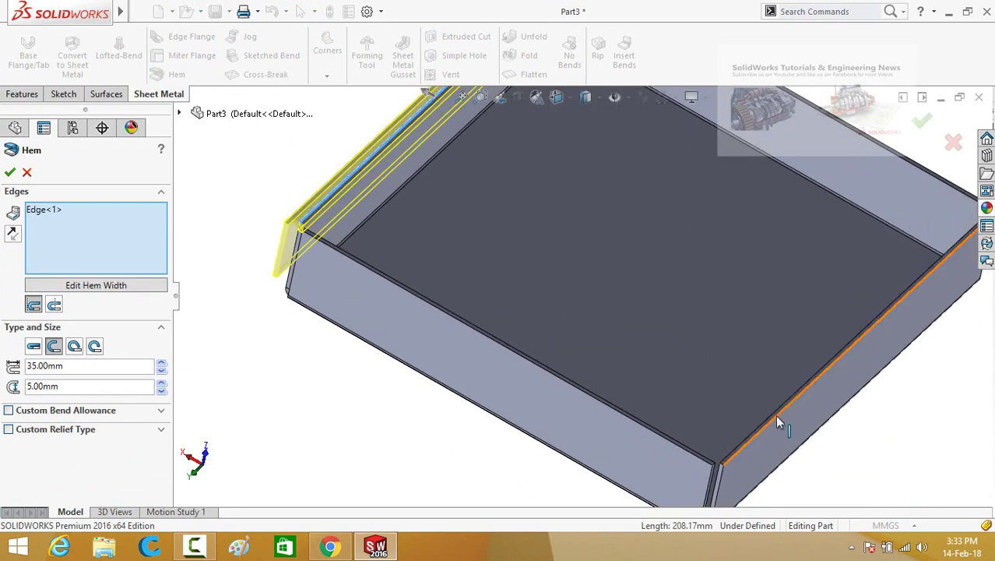
click(775, 416)
scroll(278, 410, up, 3)
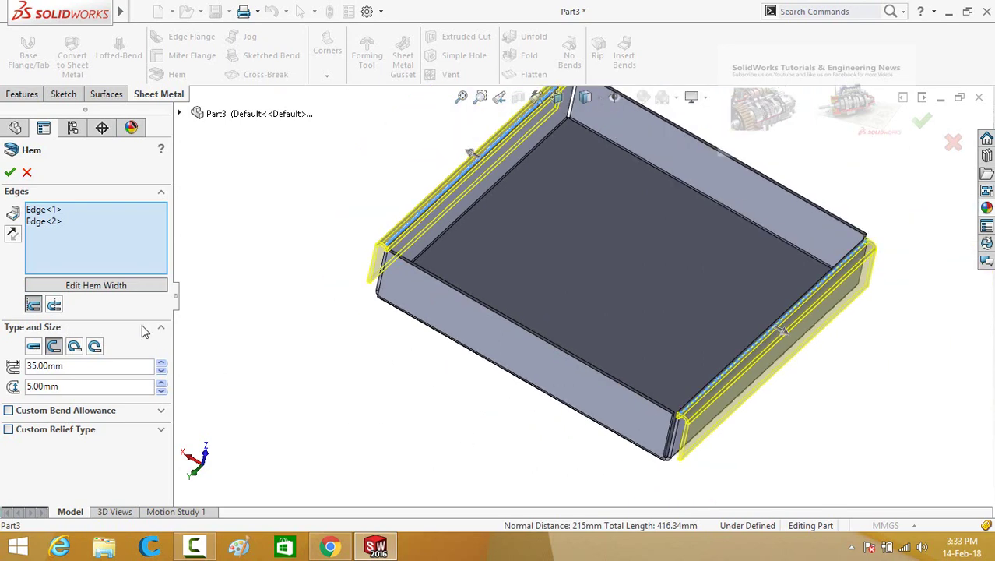
click(13, 234)
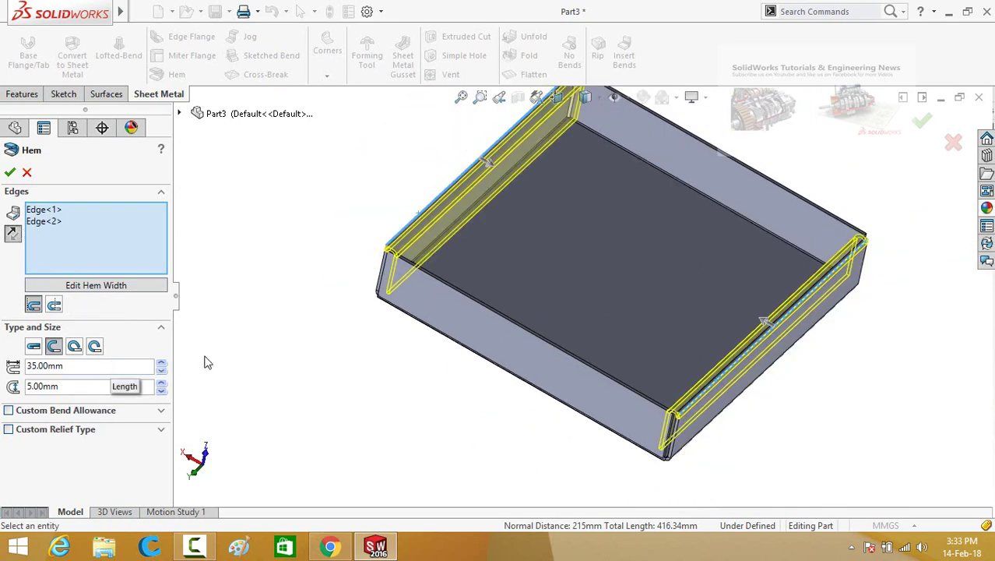
- Set the hem's gap distance to 4 mm and finish it as an open hem 35 mm long
middle_drag(451, 379, 426, 363)
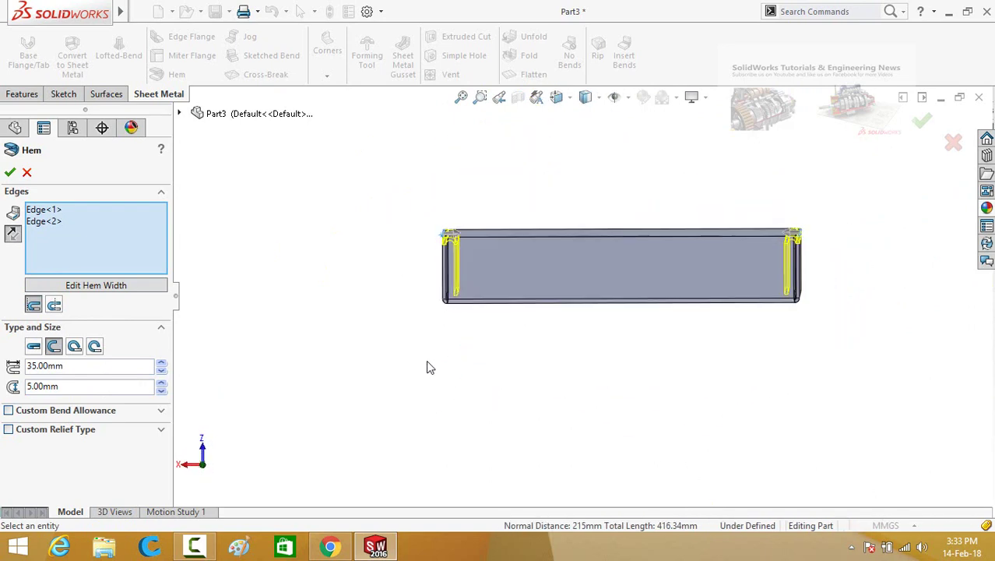
click(68, 387)
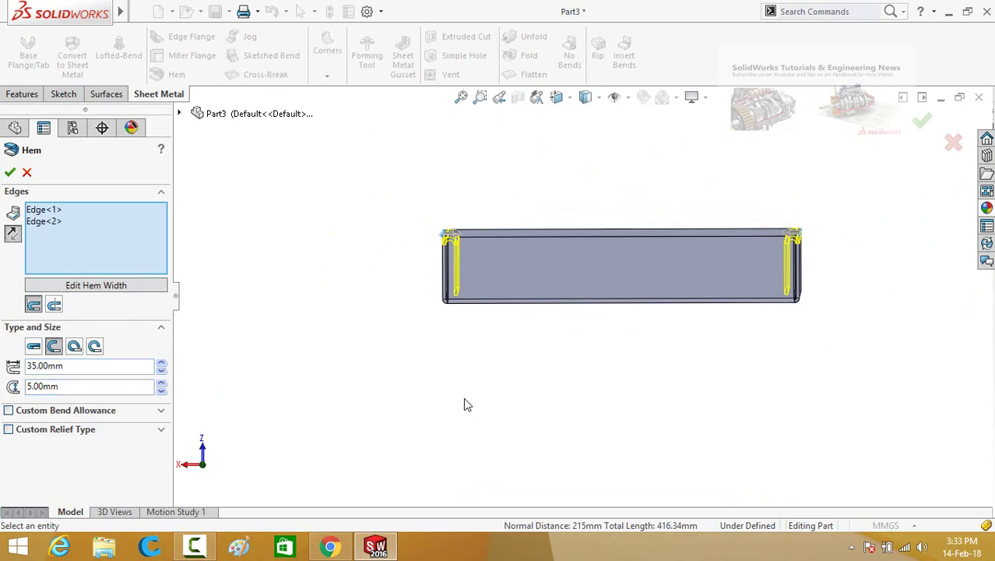
key(space)
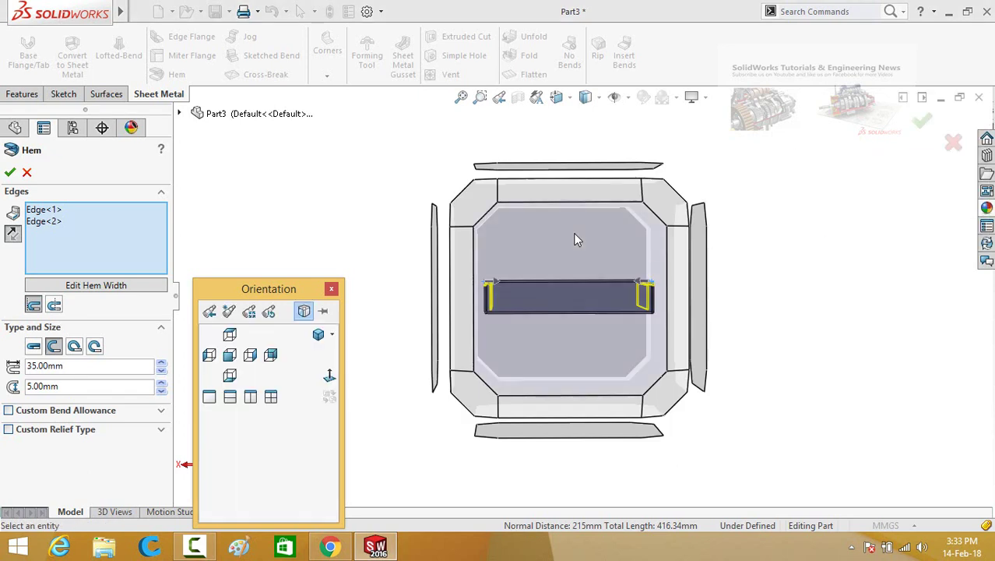
click(574, 233)
scroll(393, 302, down, 2)
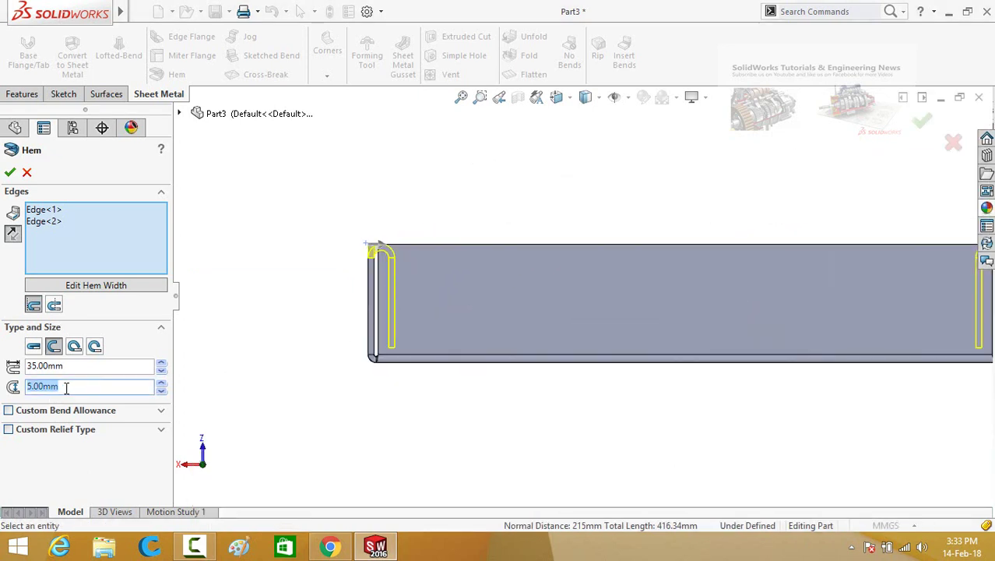
text(3)
key(Return)
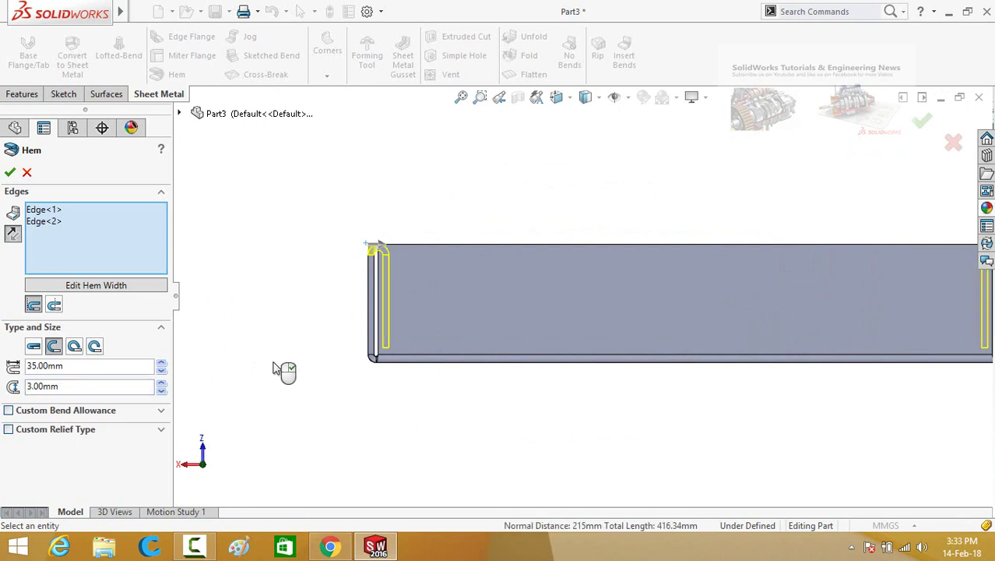
click(82, 387)
key(Return)
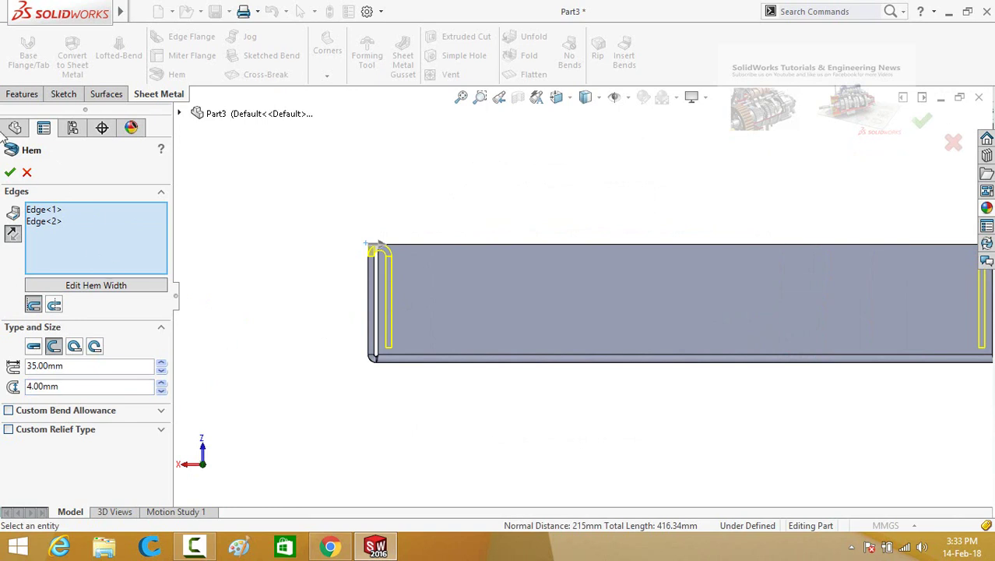
click(10, 172)
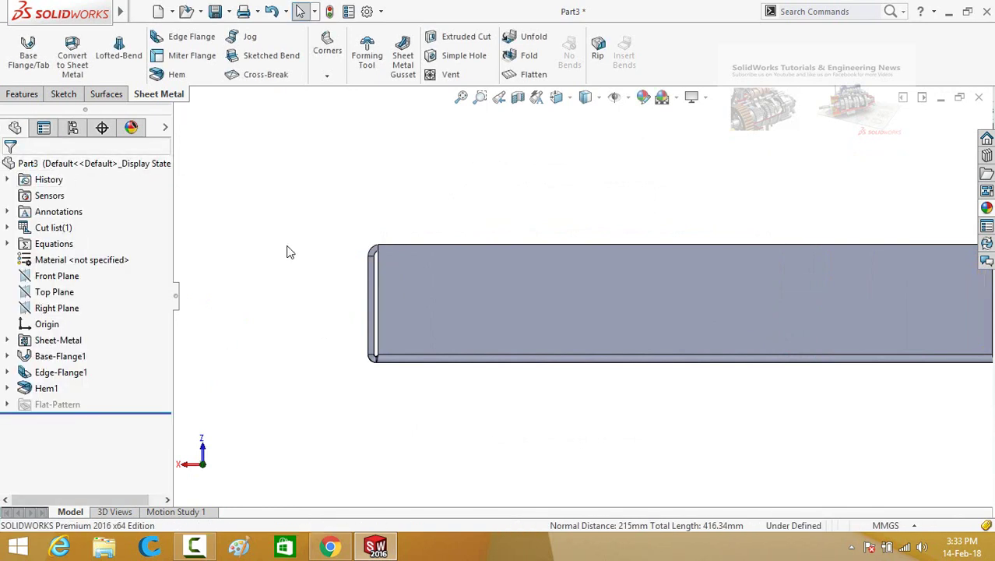
- Start a sketch on the outer face of one unhemmed flange and display the model with hidden lines visible
key(f)
middle_drag(410, 224, 544, 319)
click(542, 324)
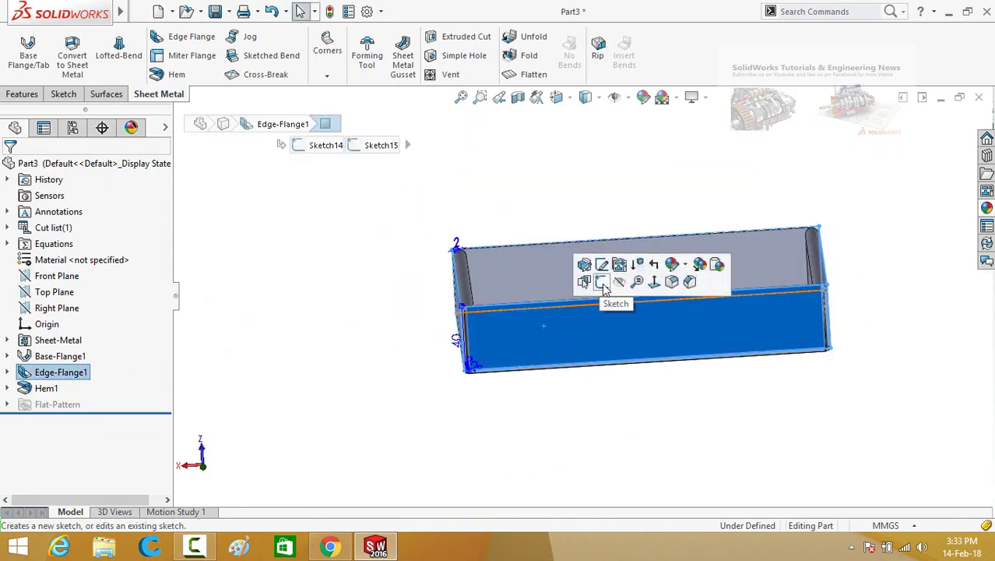
click(601, 281)
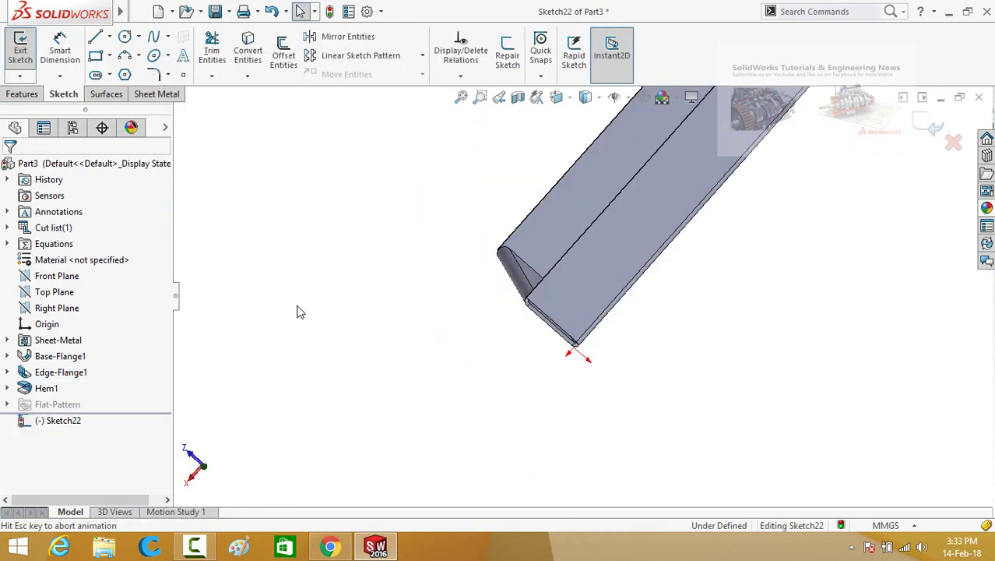
scroll(405, 362, down, 2)
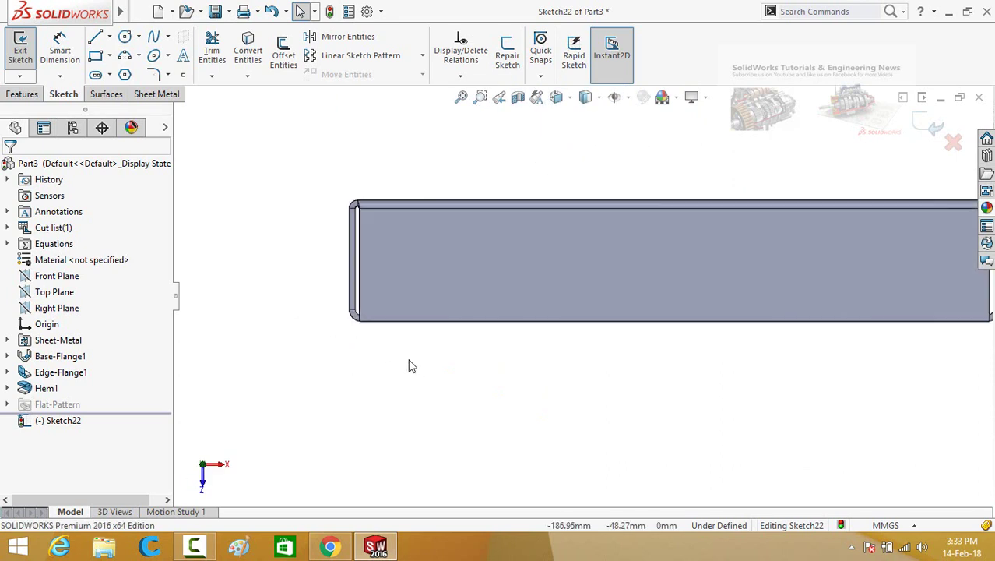
click(95, 37)
scroll(368, 330, down, 1)
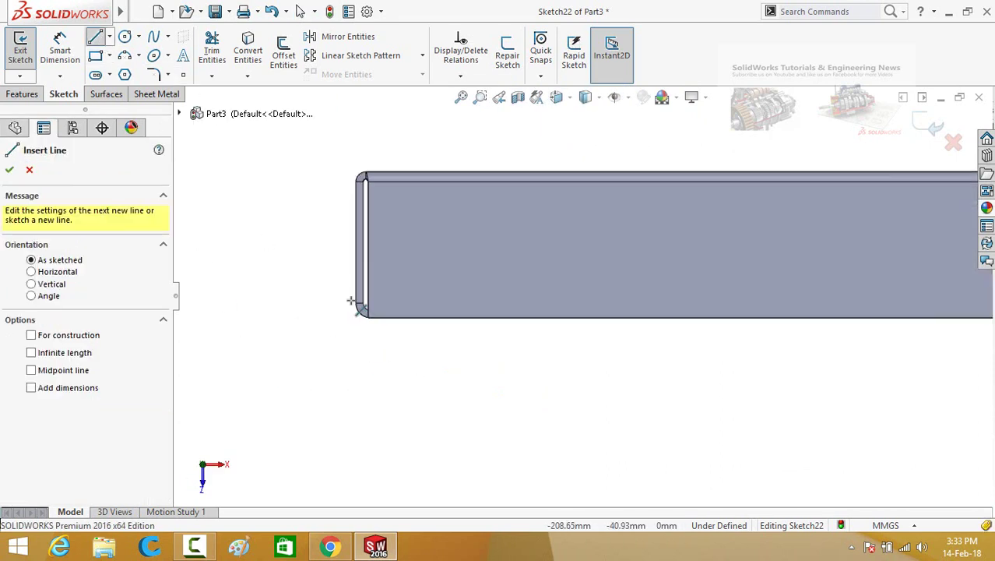
click(586, 100)
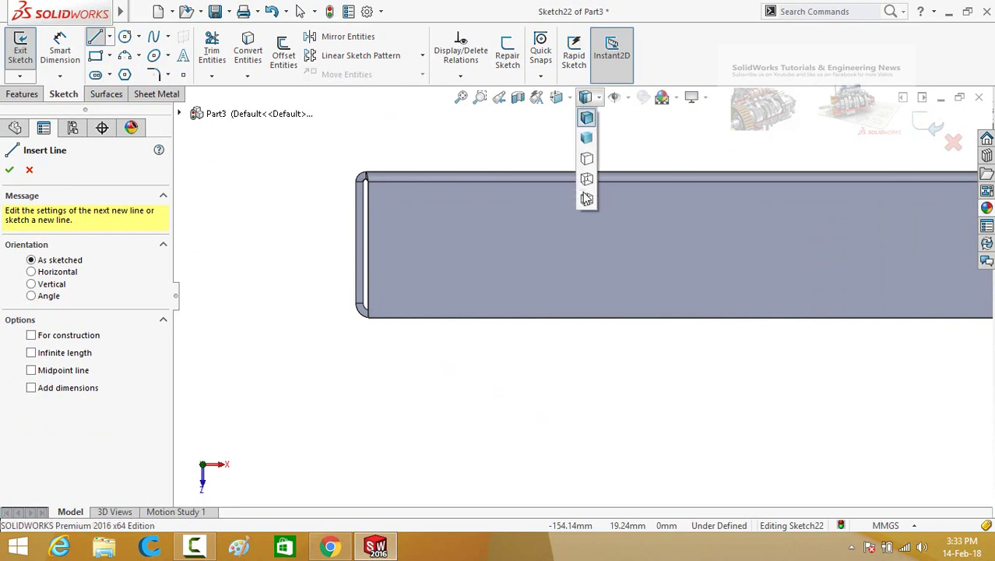
click(588, 180)
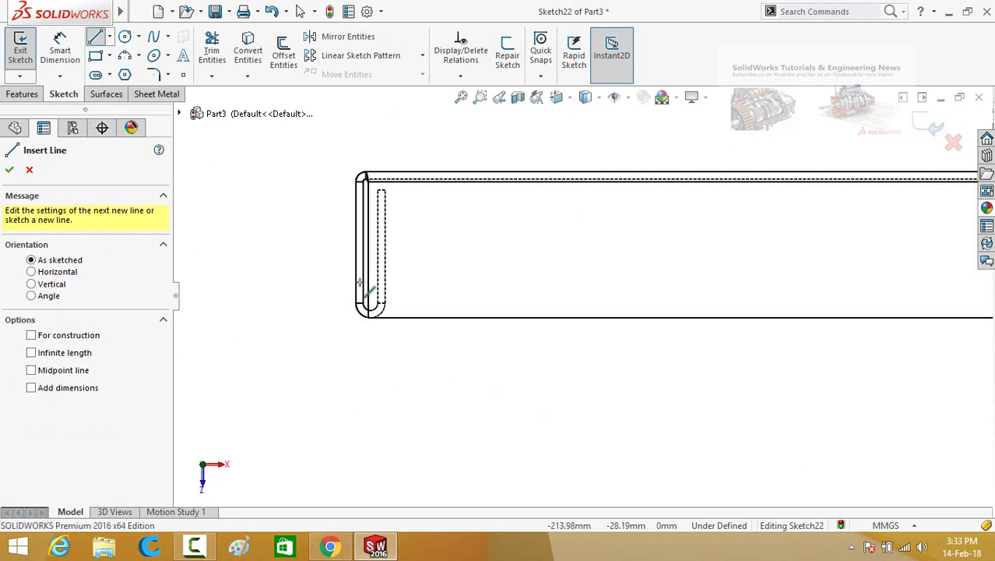
scroll(379, 300, down, 1)
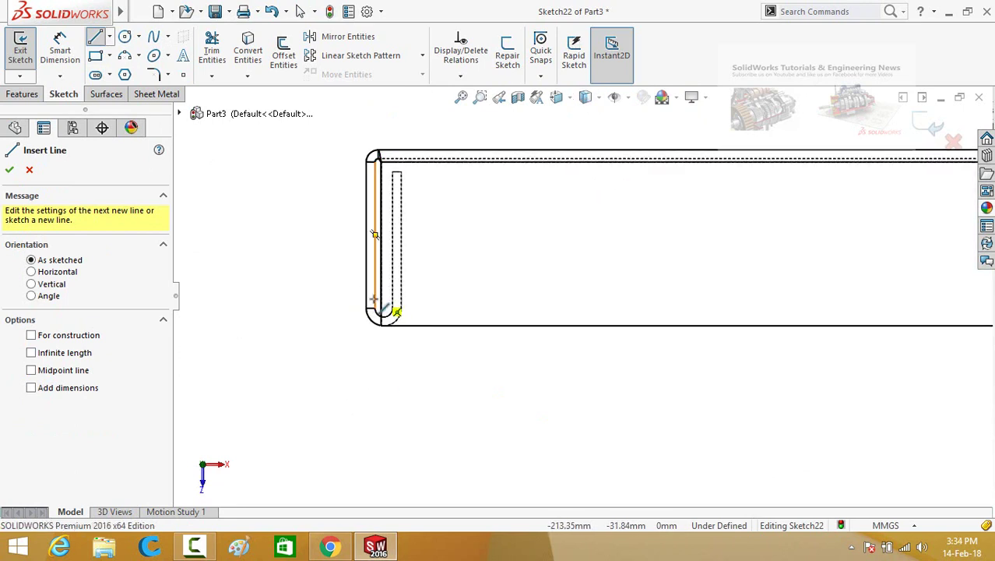
- Sketch a stepped line chain along the flange's open edge, with end ledges about 9 mm and 13 mm long and the second riser about 13 mm
click(375, 298)
click(412, 298)
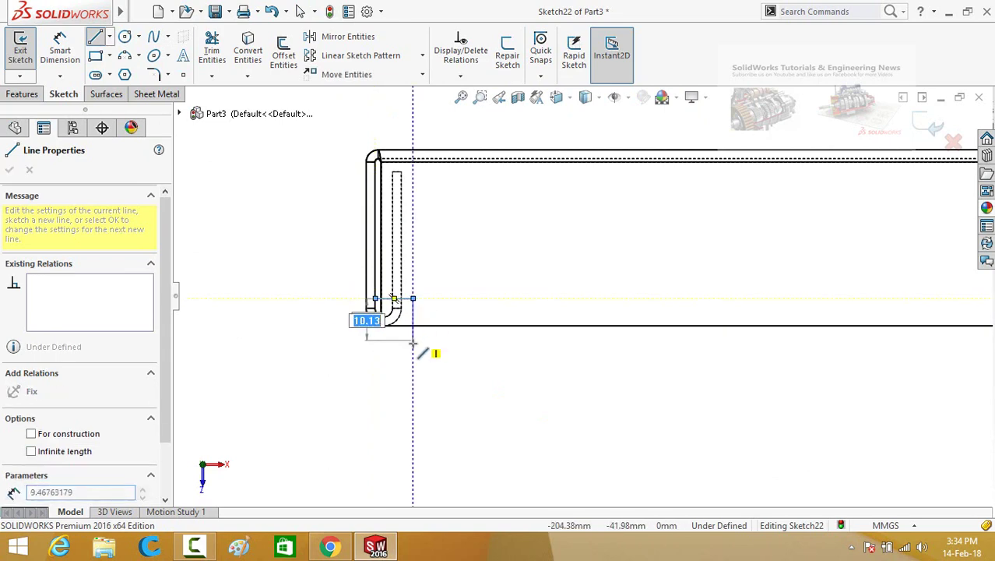
scroll(580, 350, up, 5)
scroll(786, 300, down, 5)
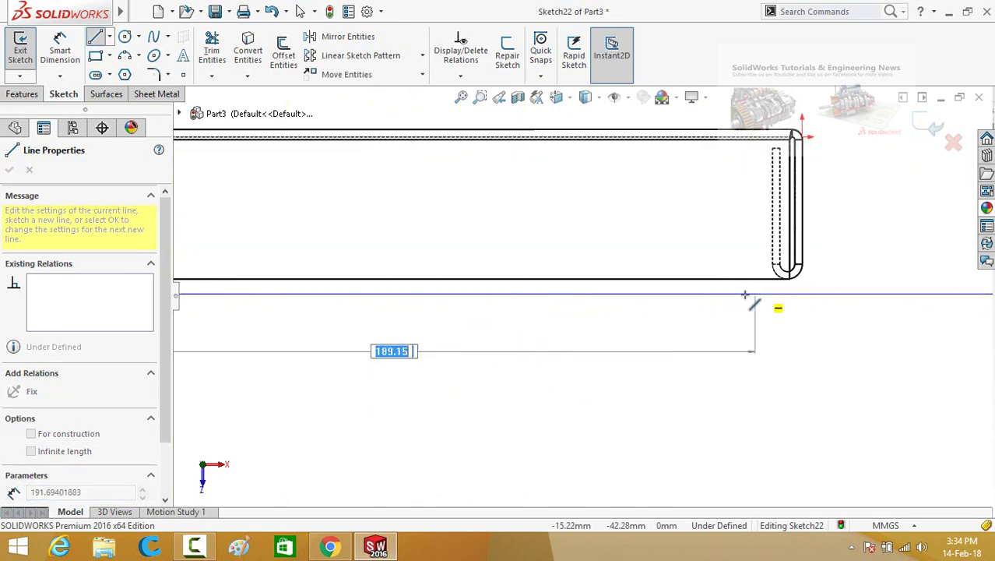
click(745, 293)
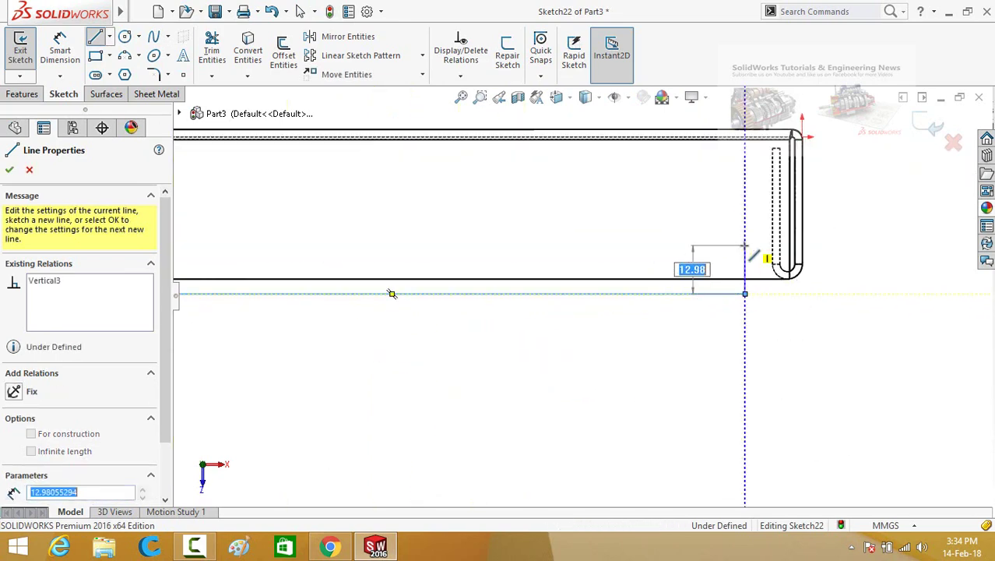
scroll(745, 247, up, 3)
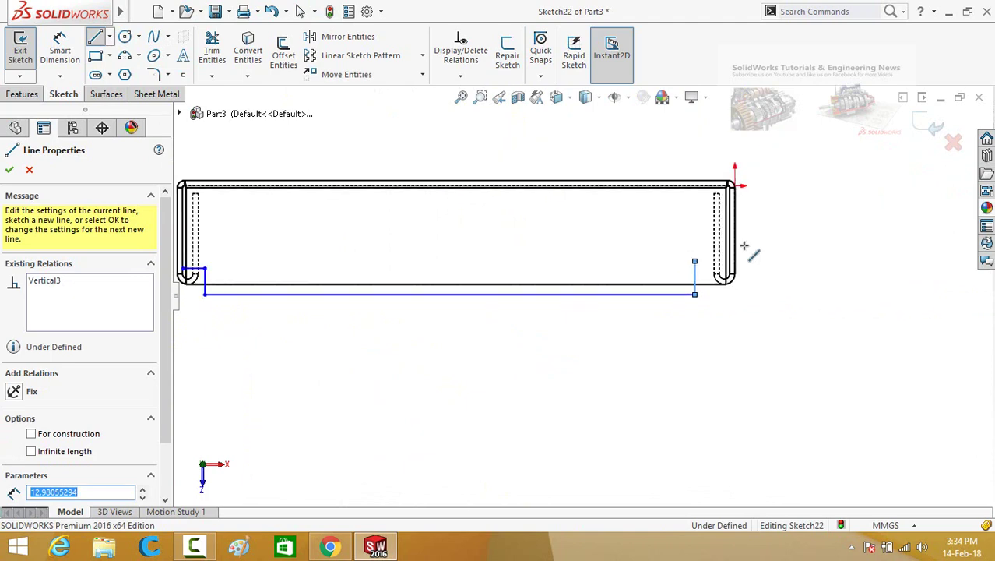
scroll(745, 248, down, 2)
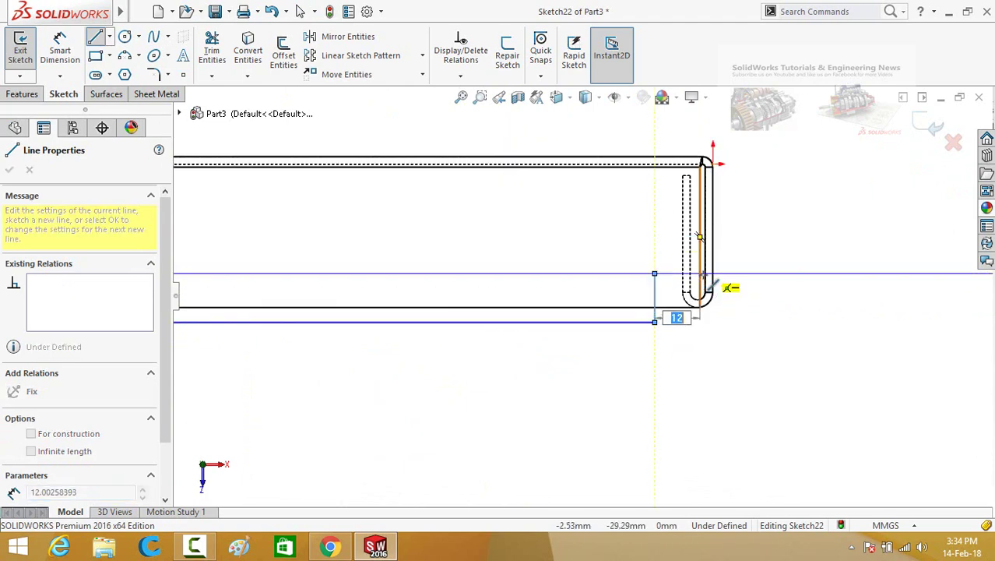
scroll(700, 236, down, 3)
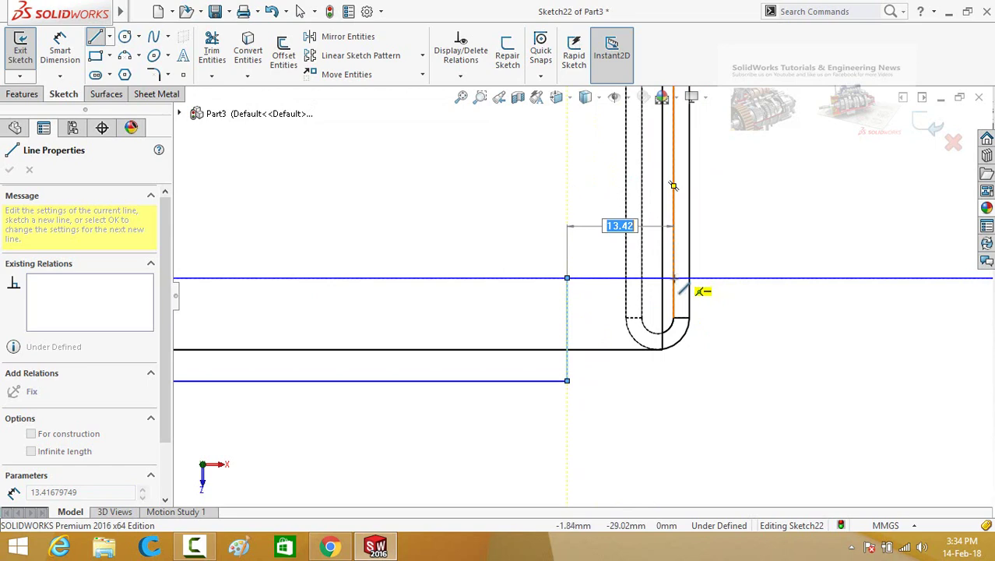
click(674, 279)
- Close the stepped profile beyond the flange's open edge with a side line at each end and a long horizontal line between them
scroll(612, 459, up, 2)
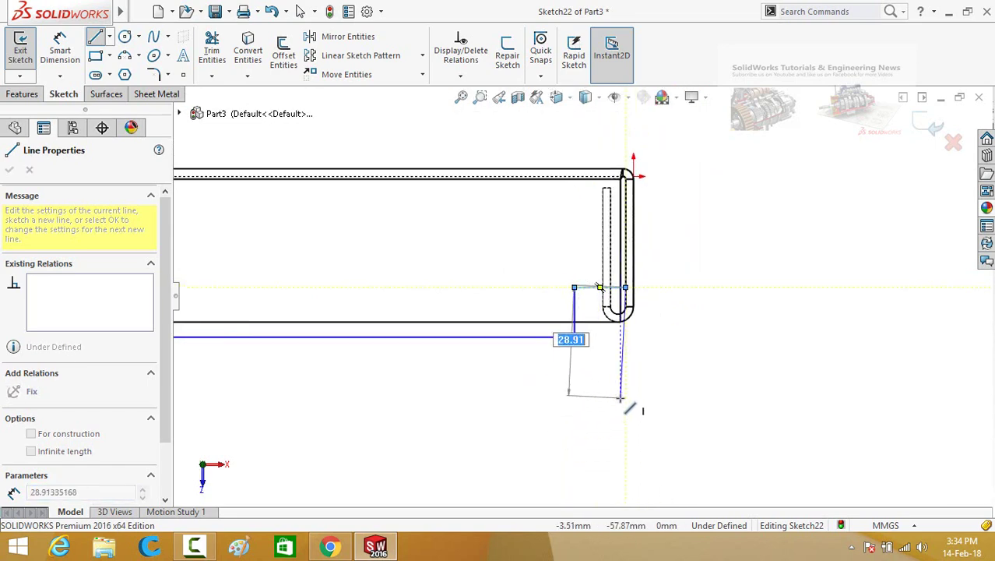
click(626, 399)
scroll(340, 377, up, 2)
scroll(220, 360, down, 2)
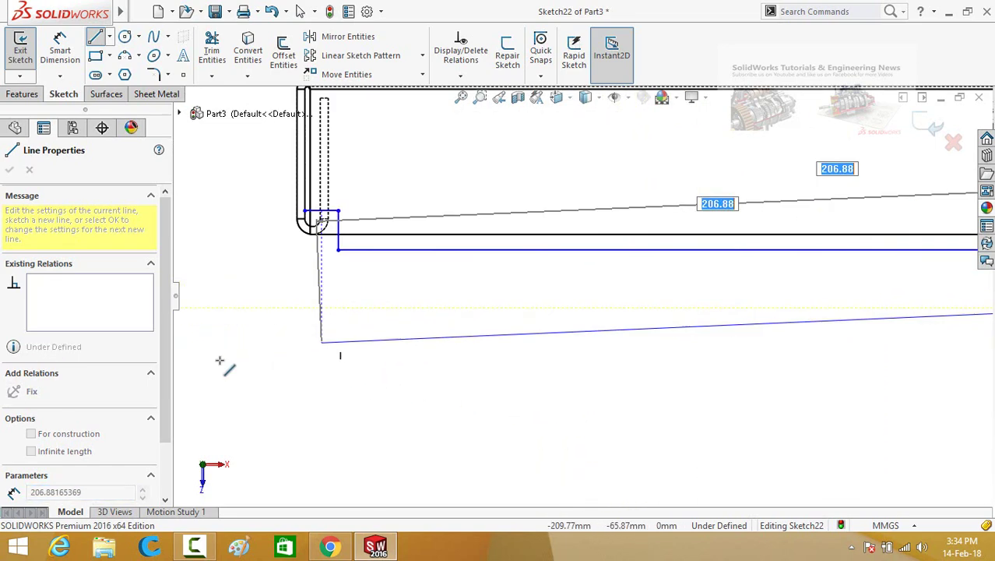
scroll(220, 360, down, 1)
click(331, 293)
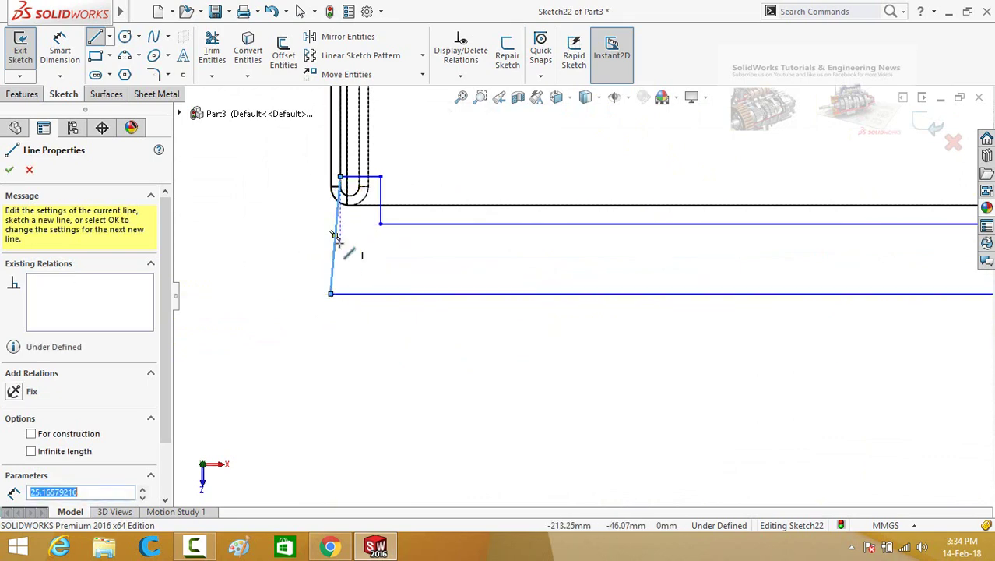
- Apply a vertical relation to the slanted side line that closes the profile
key(Escape)
click(334, 263)
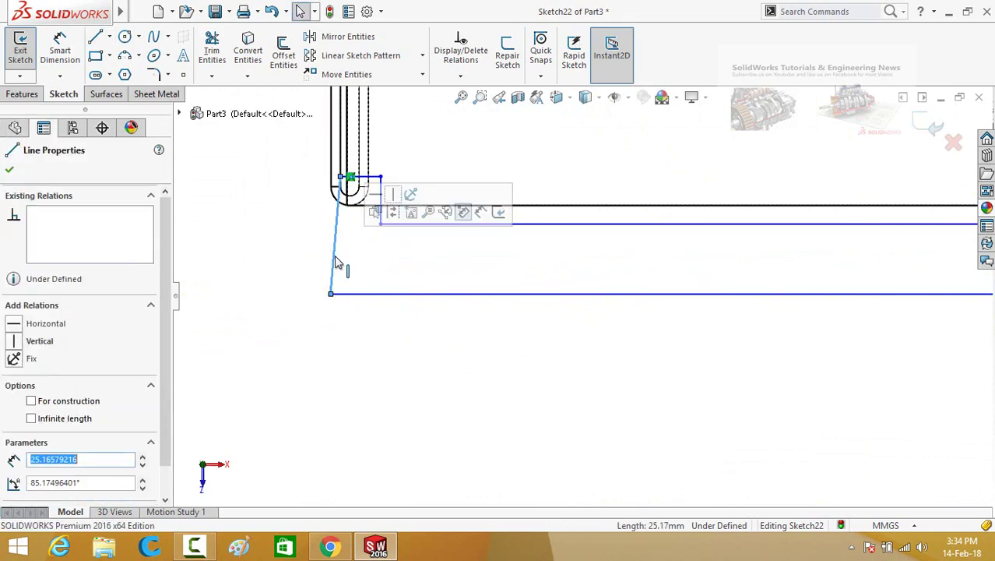
click(395, 197)
click(387, 344)
scroll(392, 342, up, 1)
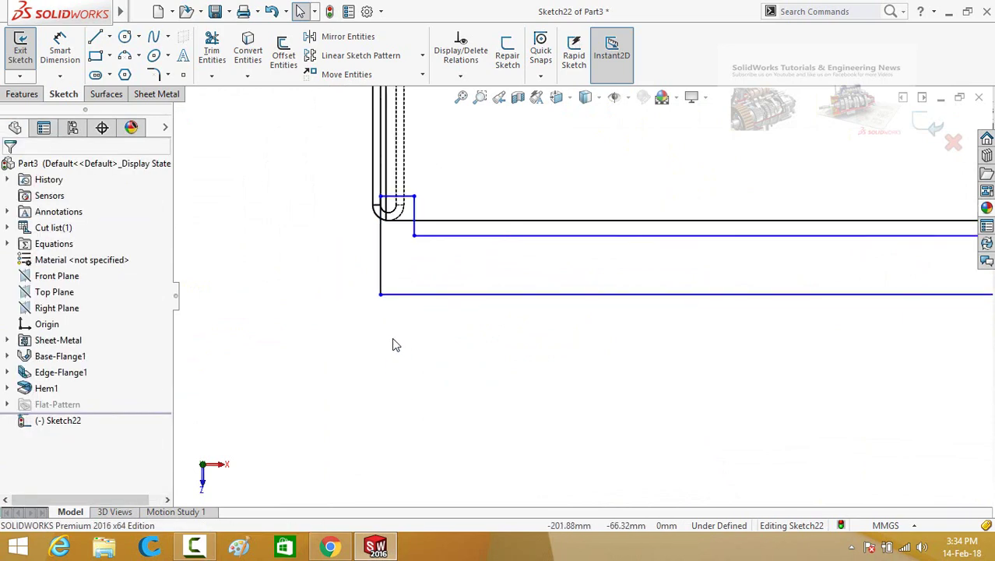
- Make the two short horizontal ledge lines at the ends of the stepped profile equal in length
scroll(545, 243, up, 2)
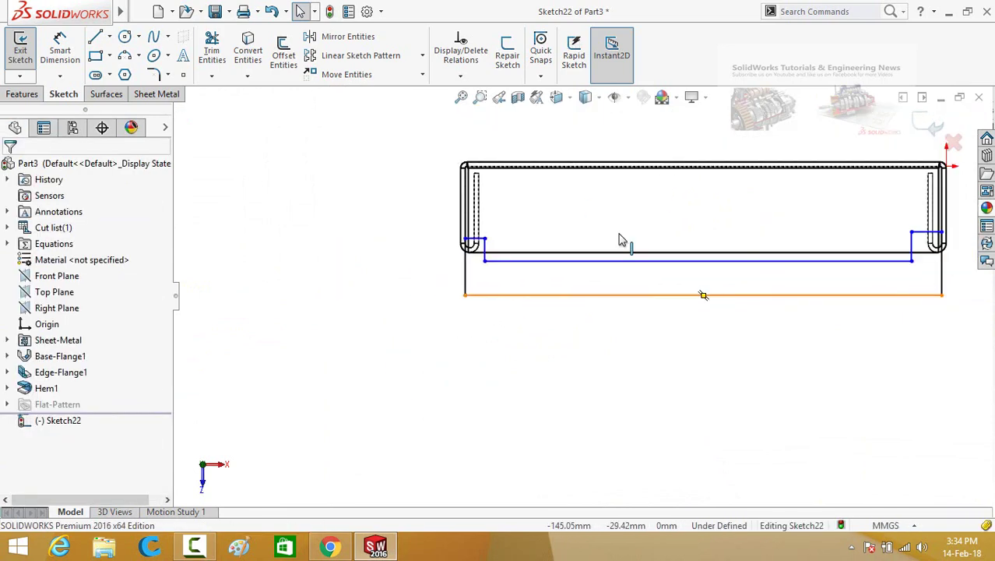
scroll(699, 222, down, 2)
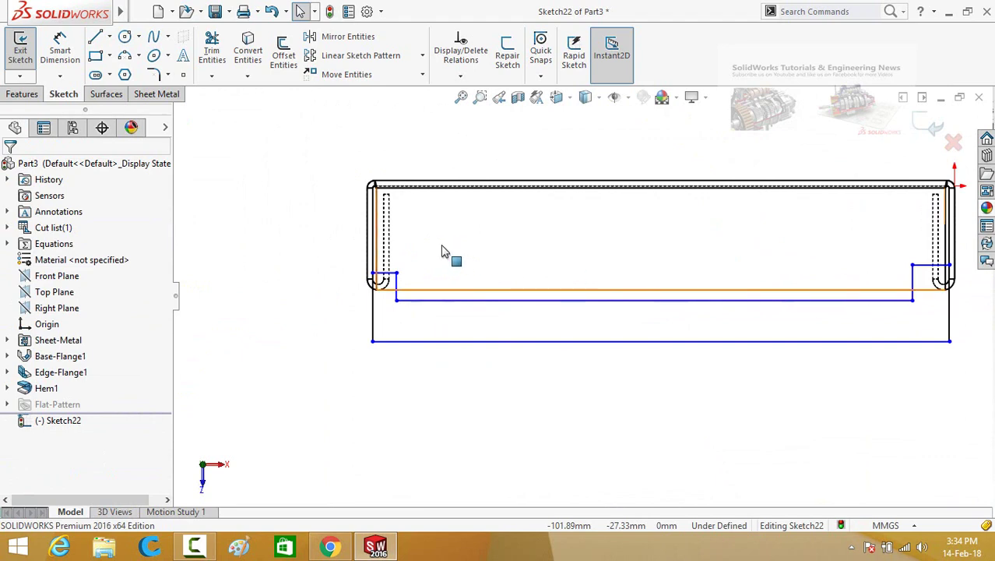
click(391, 278)
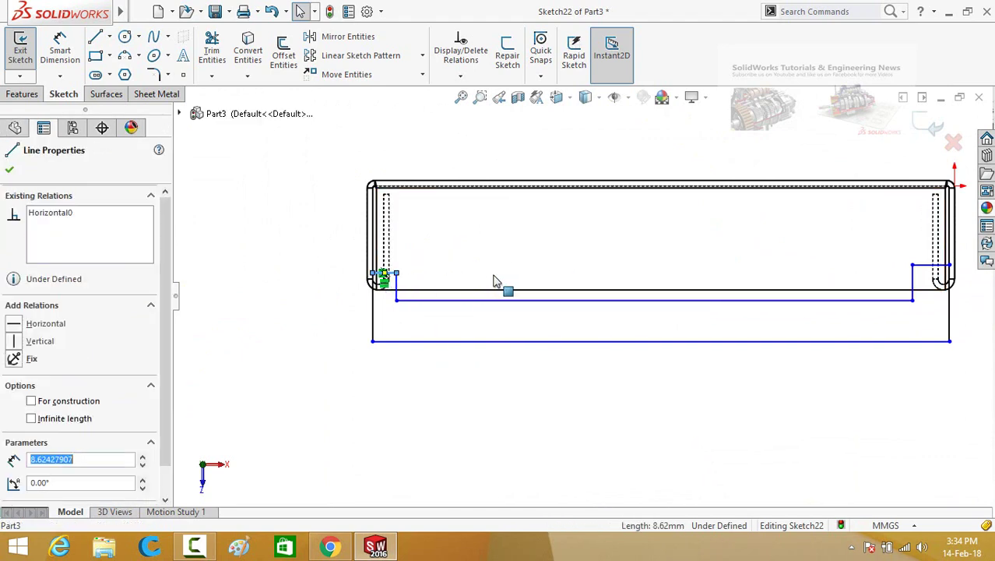
ctrl+click(928, 267)
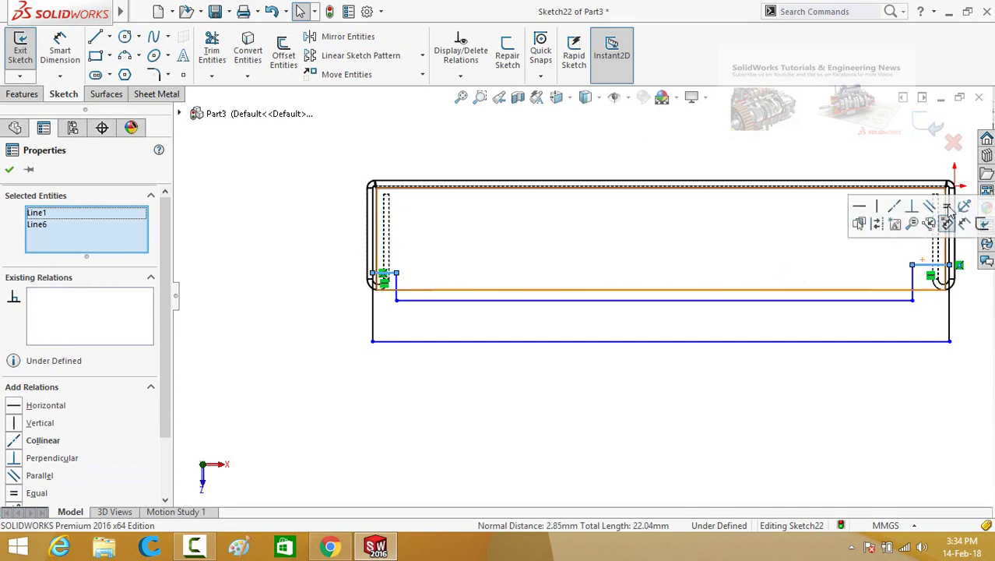
click(948, 207)
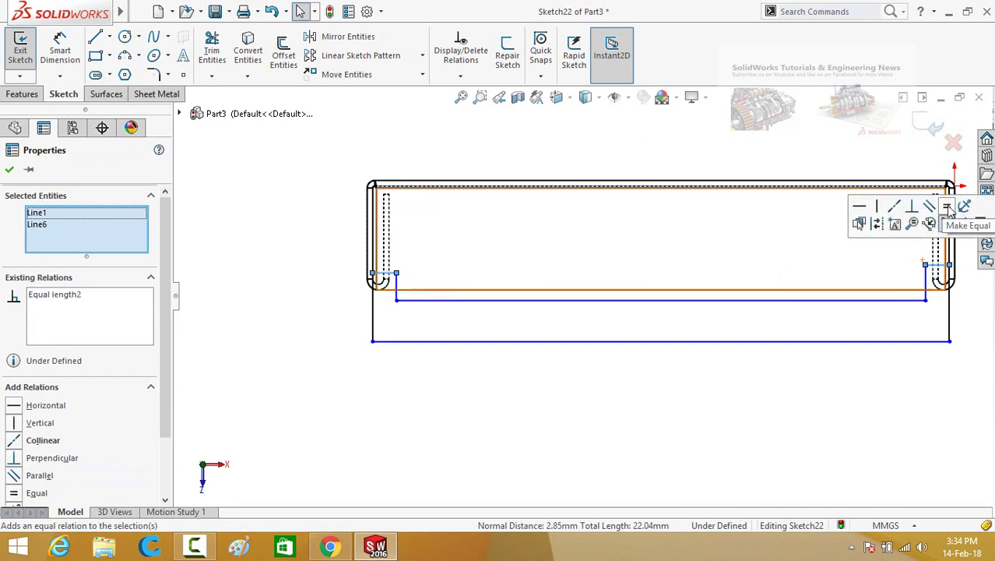
- Make the two short ledge lines collinear and dimension them 6 mm from the flange's open edge
click(895, 211)
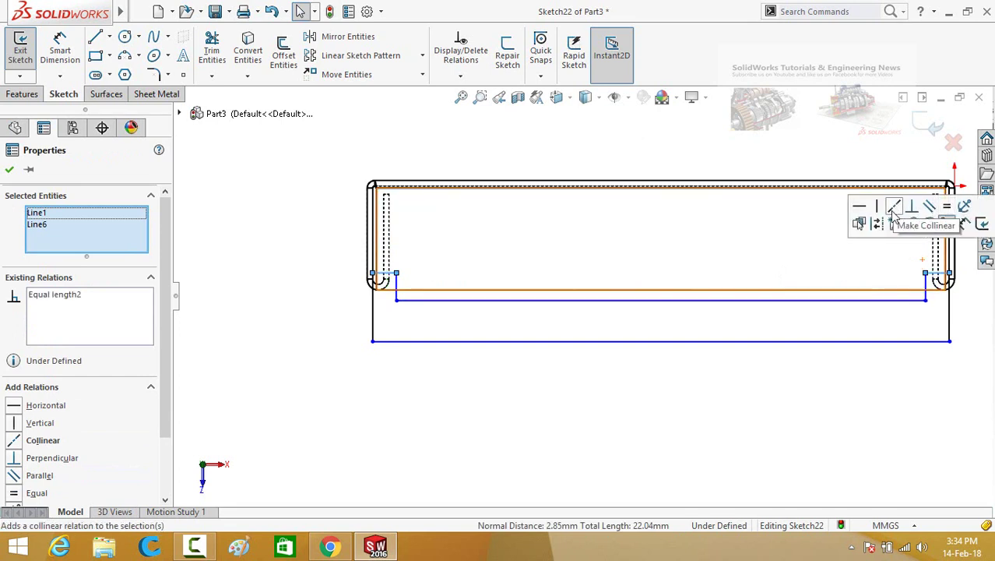
click(775, 393)
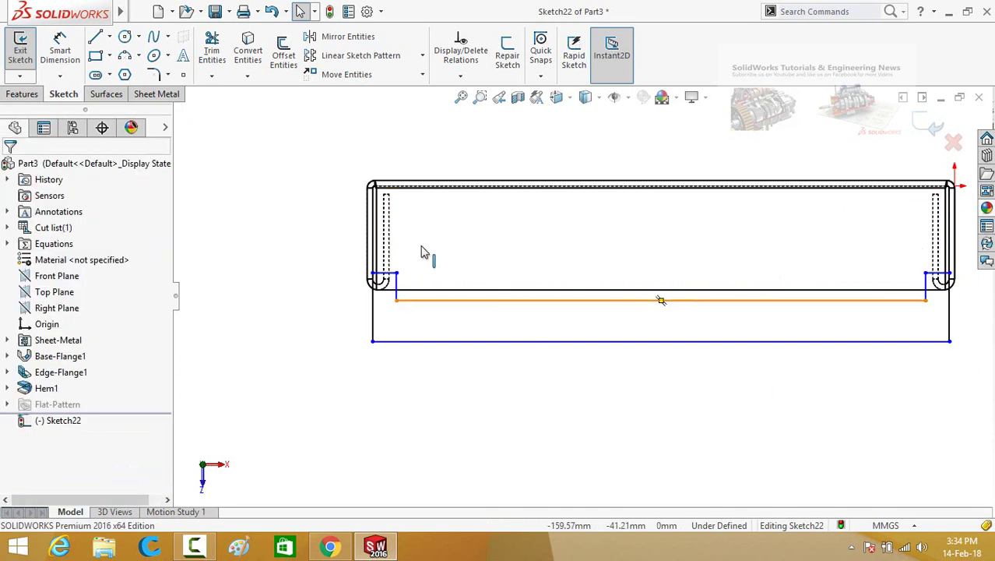
scroll(405, 287, down, 2)
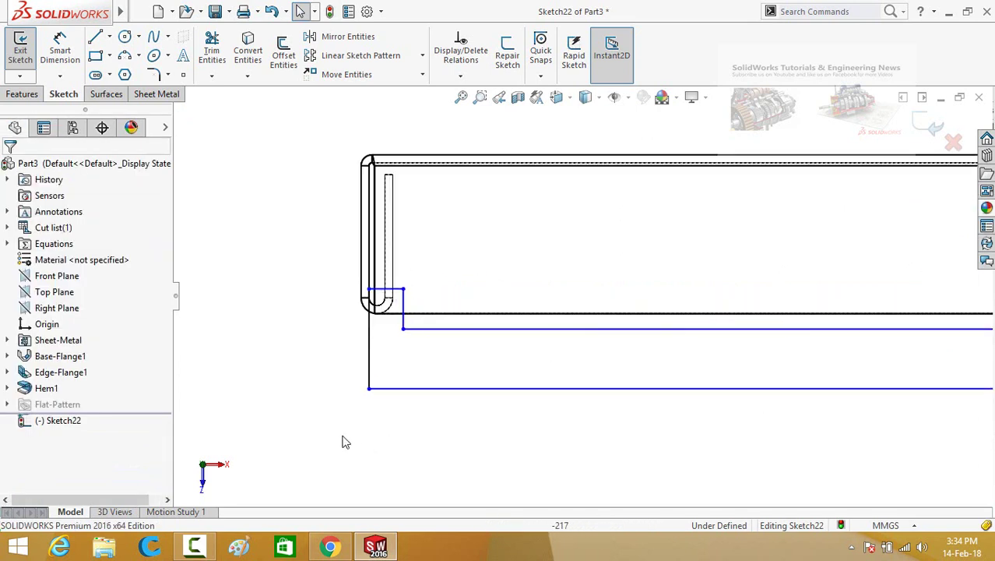
right_drag(330, 413, 325, 312)
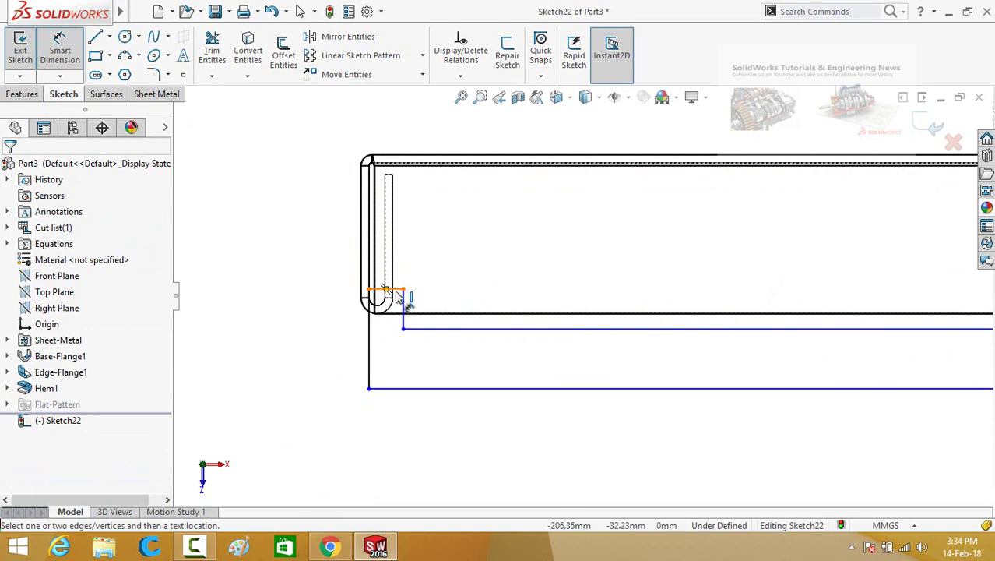
click(397, 290)
click(402, 314)
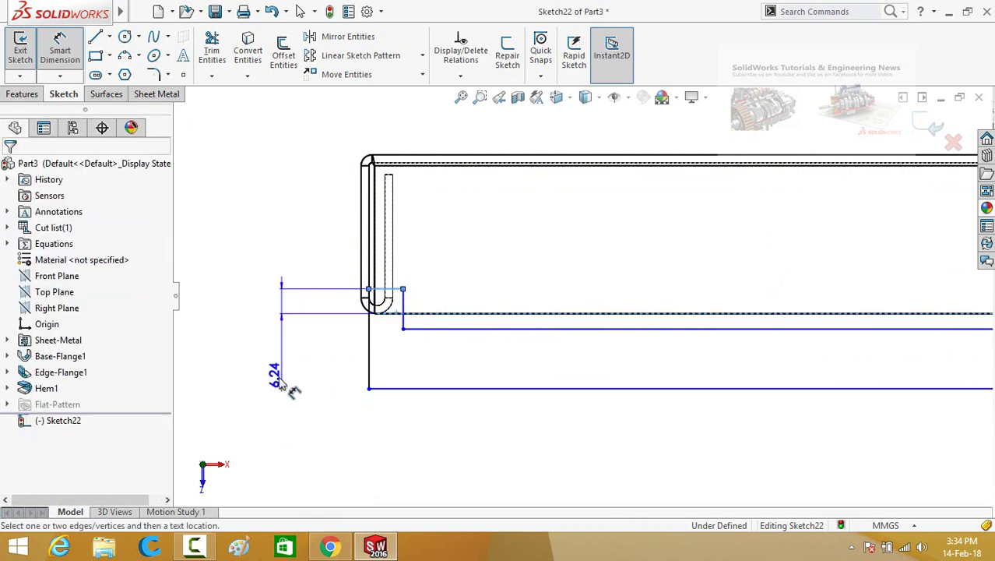
click(281, 378)
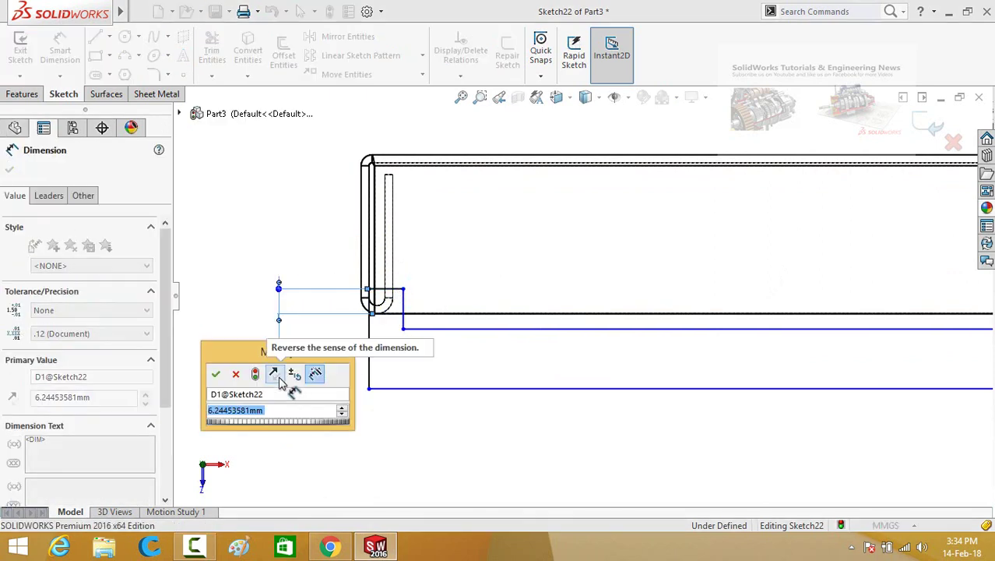
text(6)
key(Return)
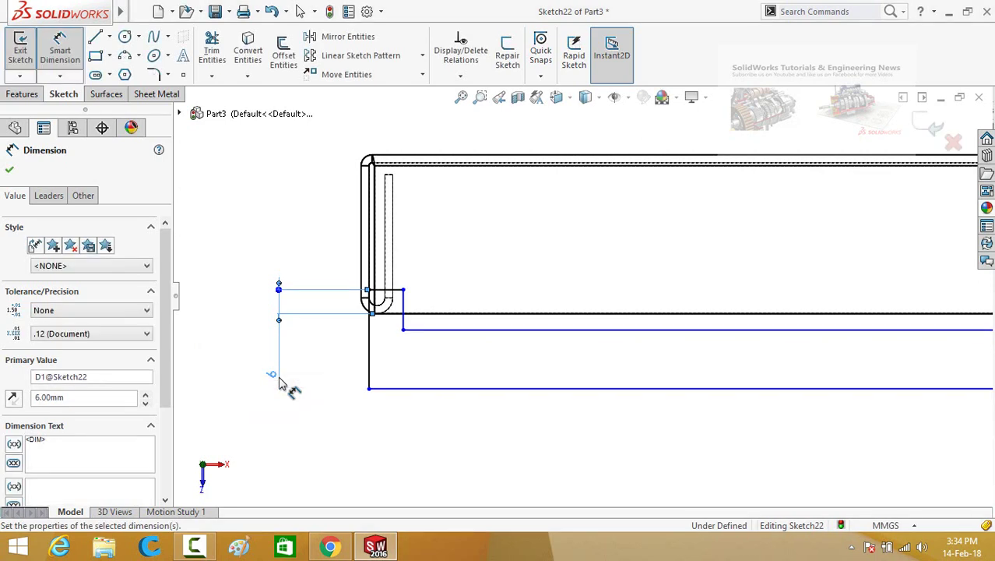
- Cut-extrude the closed stepped profile into the flange as a blind cut 2 mm deep
key(f)
click(35, 97)
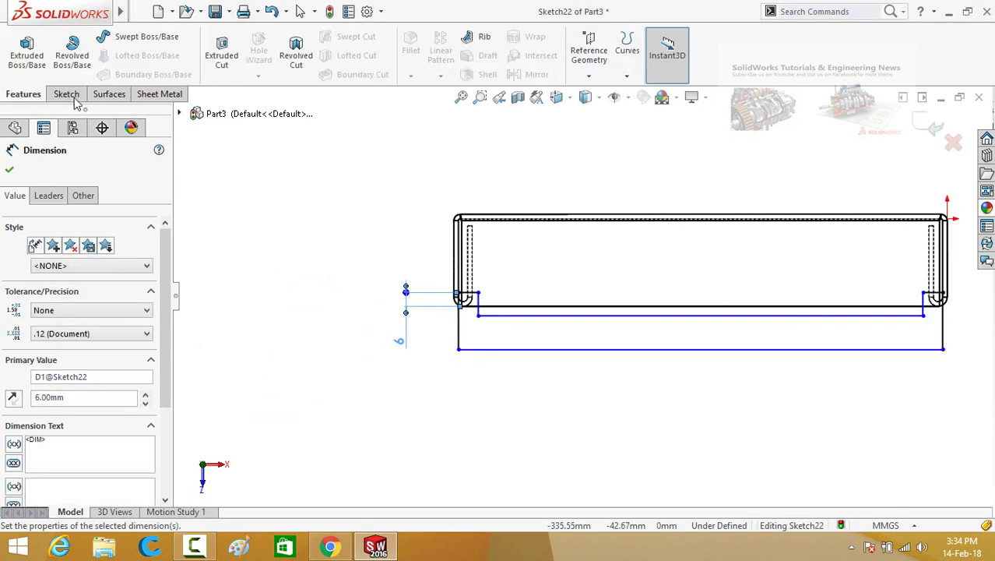
click(224, 62)
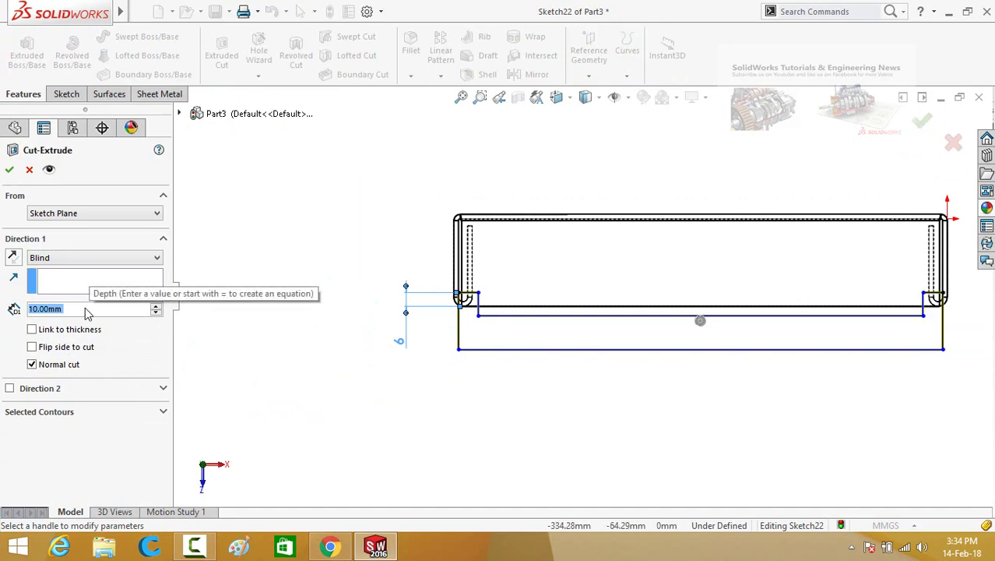
text(3)
key(Return)
middle_drag(314, 316, 679, 350)
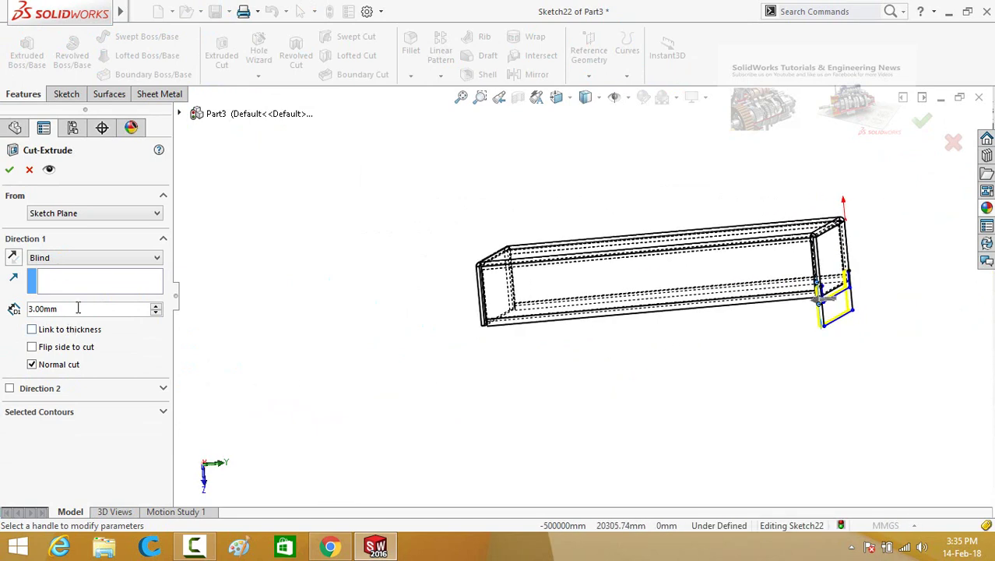
text(2)
key(Return)
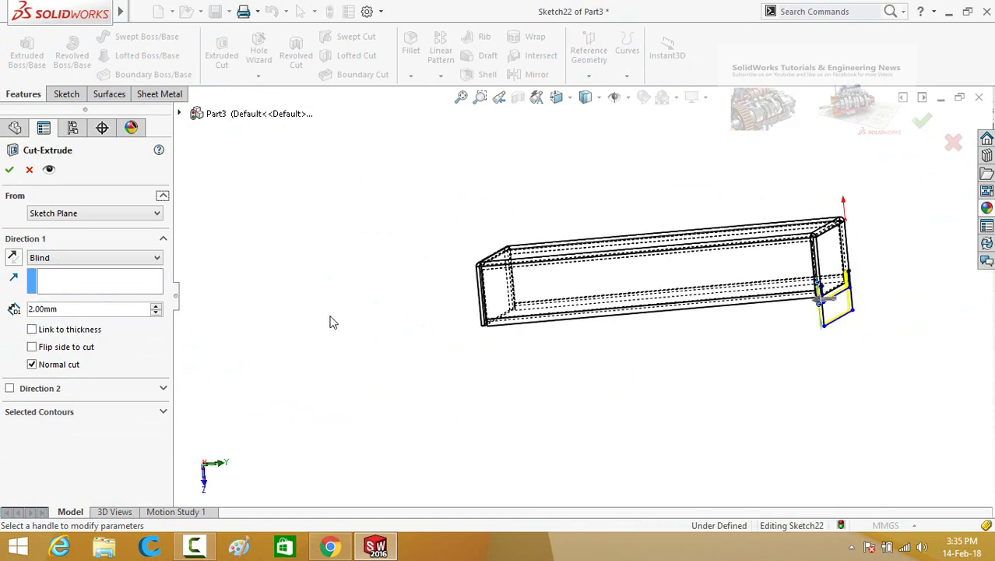
click(9, 170)
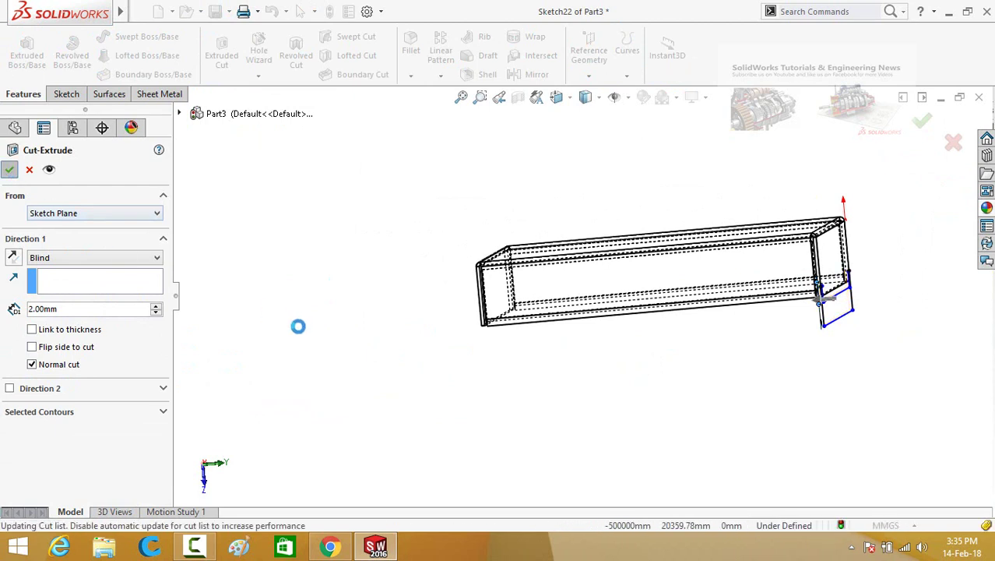
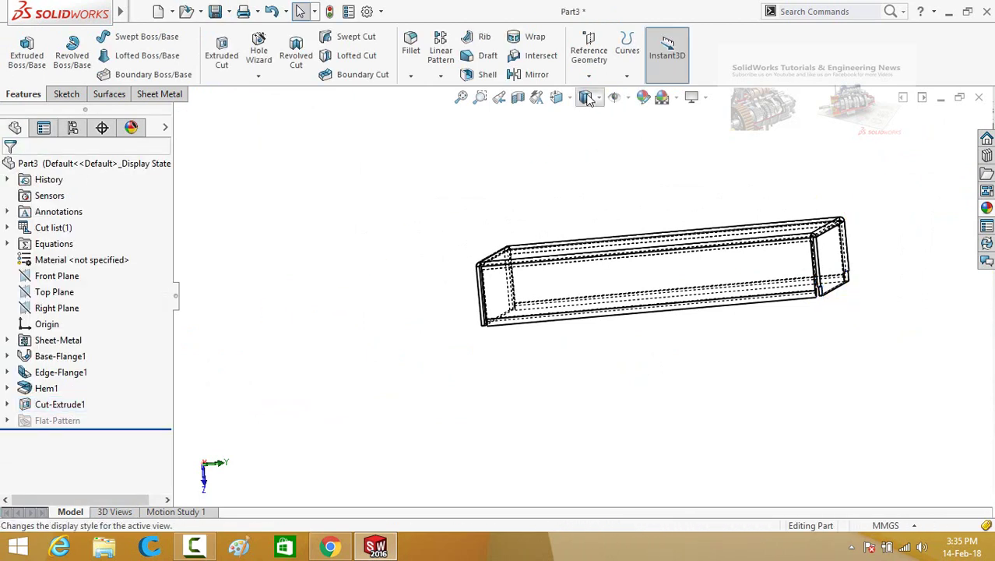
- Shade the model with edges, then start a sketch on the opposite unhemmed flange's outer face and convert the first cut's stepped profile into it
click(591, 123)
mouse_move(461, 219)
middle_down()
mouse_move(446, 222)
mouse_move(476, 224)
middle_up()
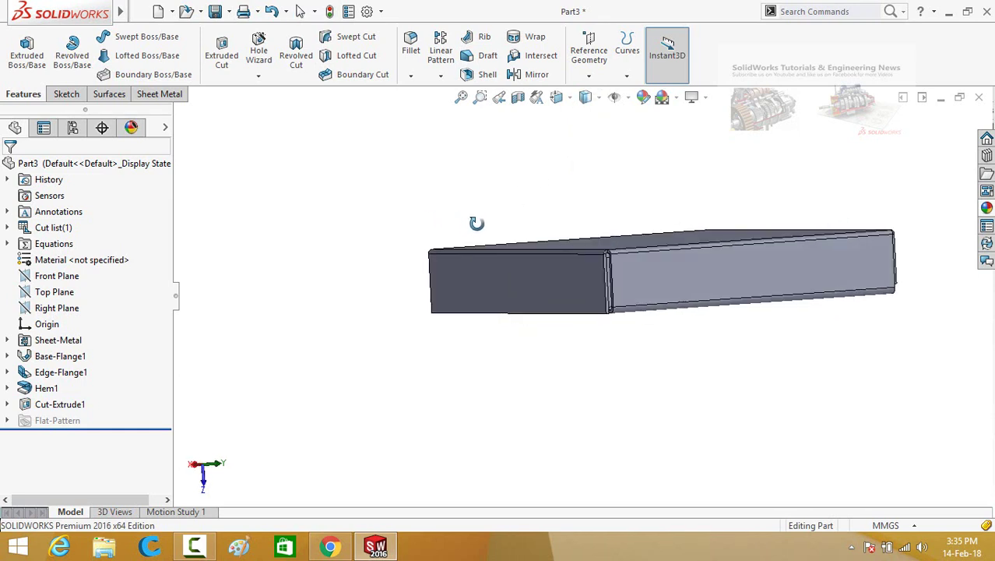
click(485, 275)
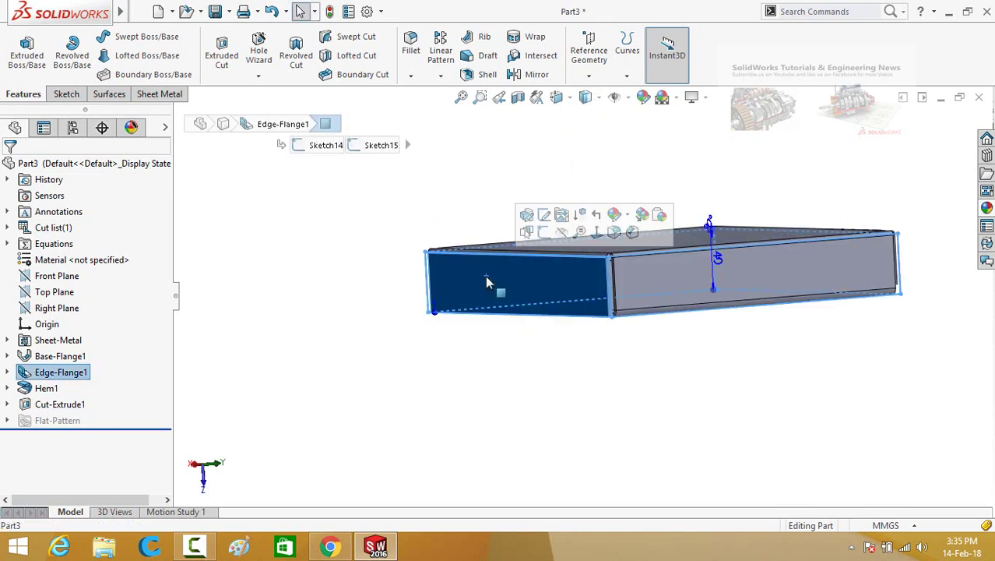
click(545, 238)
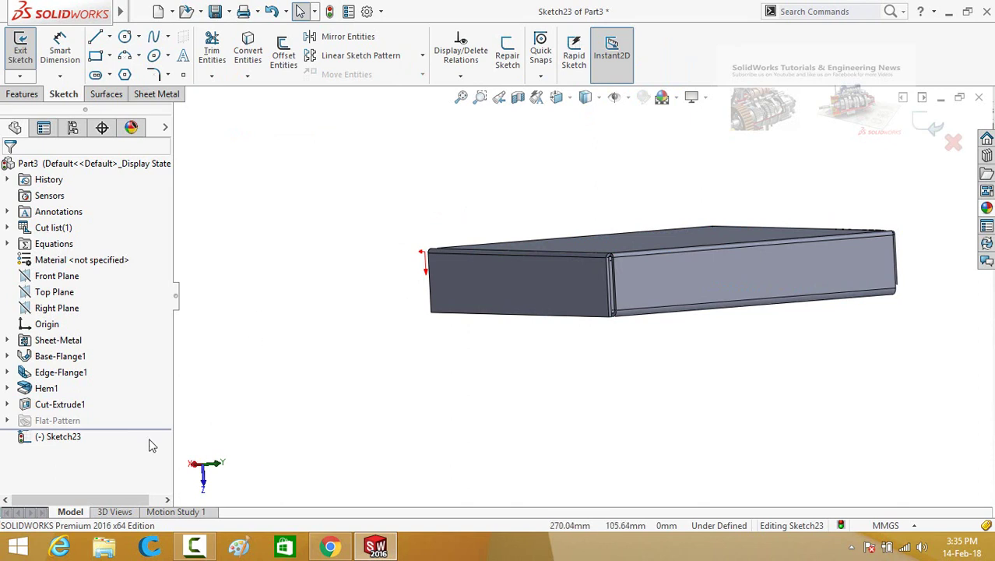
click(8, 405)
click(69, 425)
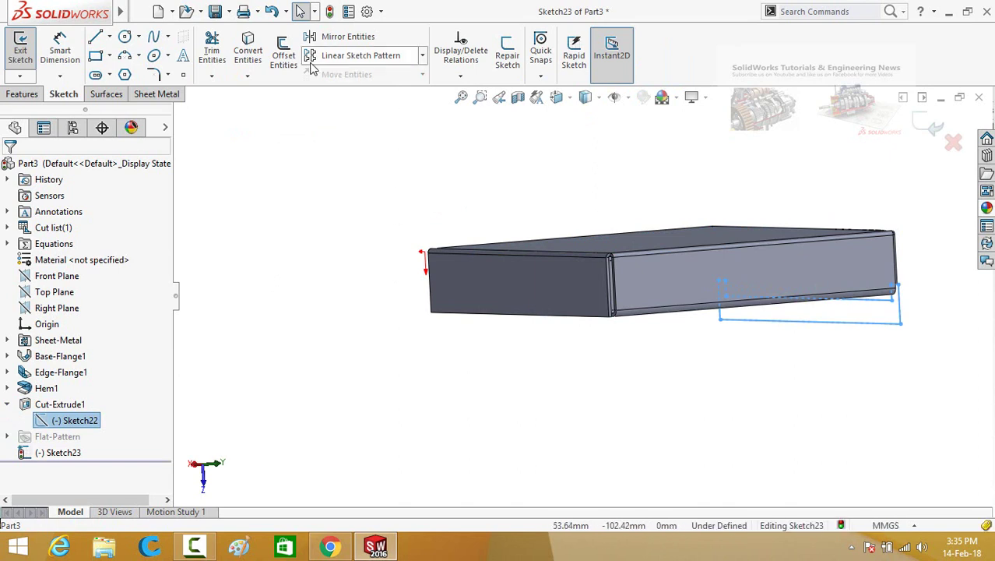
click(248, 52)
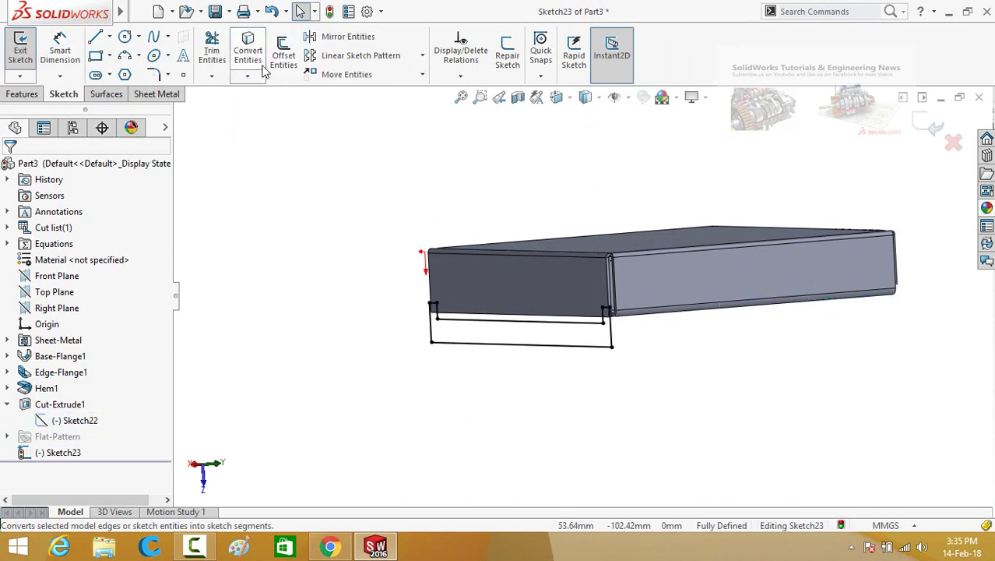
- Cut-extrude the converted stepped profile into the opposite flange as a blind cut 2 mm deep
click(21, 94)
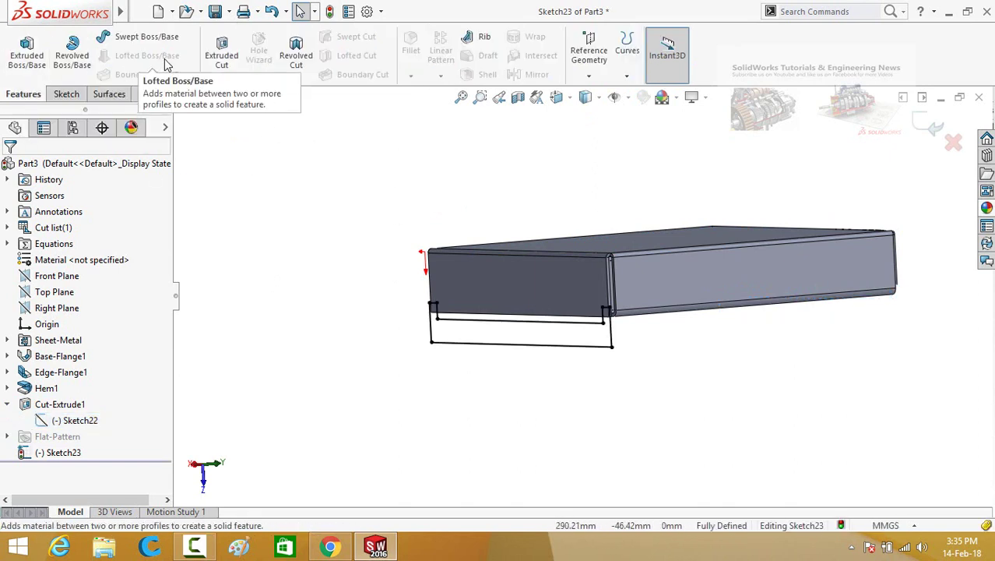
click(222, 56)
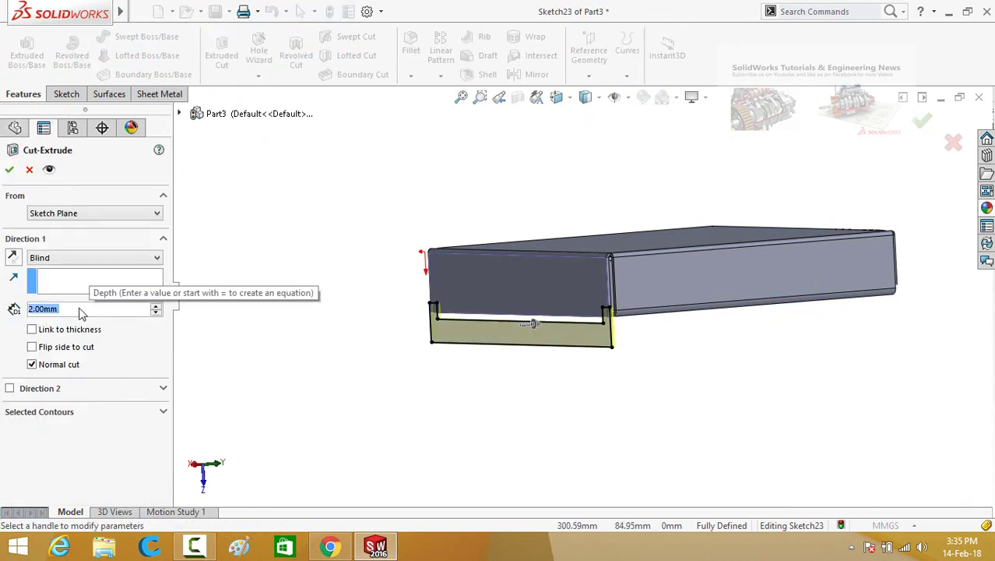
click(10, 169)
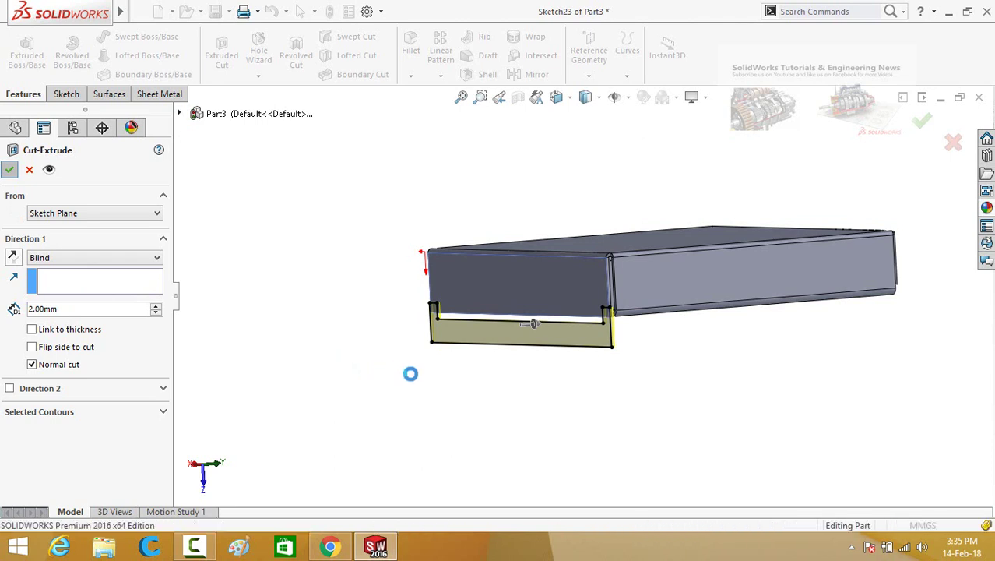
- Start an Edge Flange from the two vertical end edges of the first notched flange
middle_drag(633, 373, 383, 314)
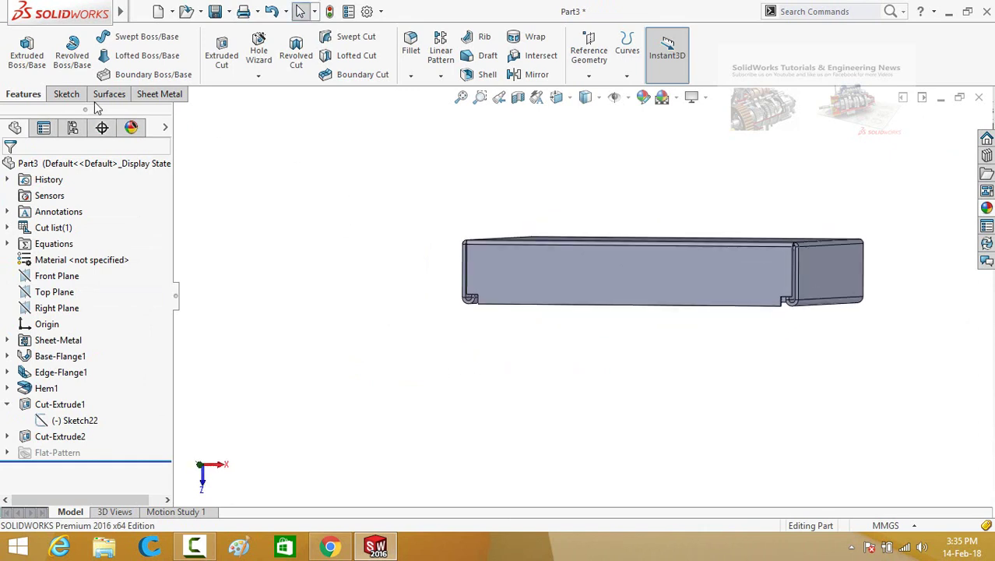
click(158, 93)
click(178, 42)
scroll(444, 265, down, 4)
middle_drag(415, 270, 515, 282)
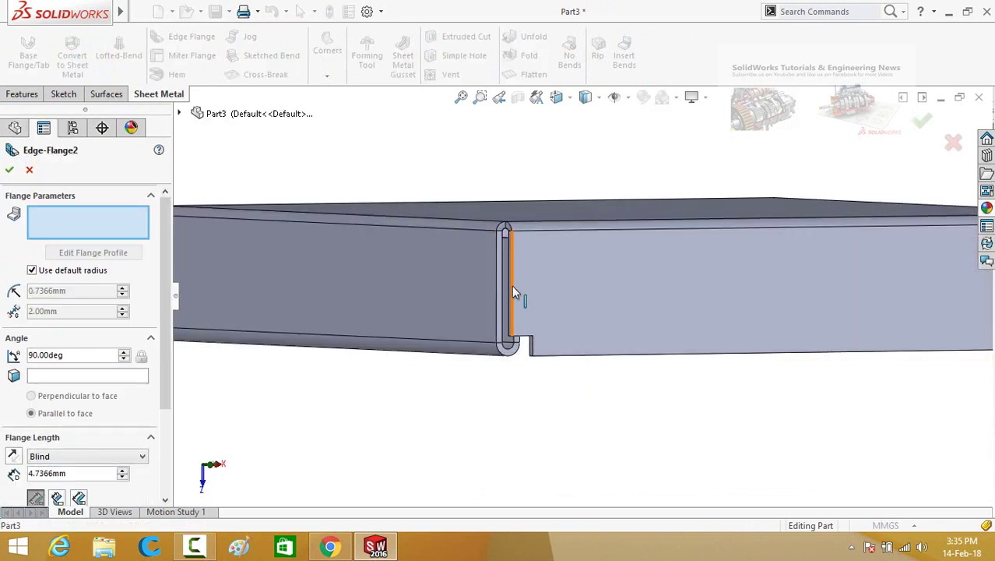
click(514, 286)
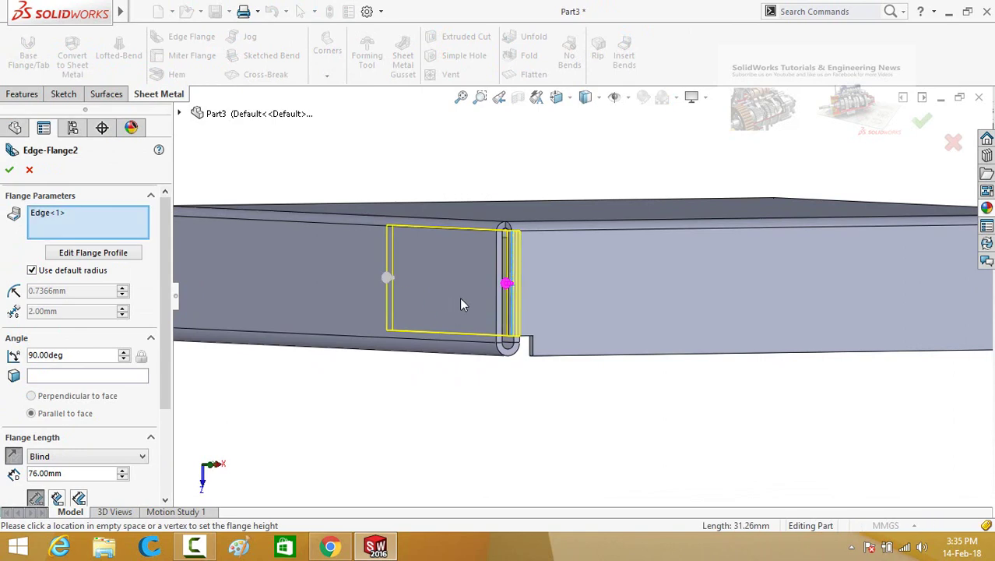
scroll(579, 327, up, 4)
scroll(810, 240, down, 5)
middle_drag(782, 312, 711, 341)
click(713, 332)
- Add the two vertical end edges of the opposite notched flange to the edge flange selection
scroll(690, 232, up, 3)
middle_drag(850, 200, 637, 423)
scroll(637, 423, down, 3)
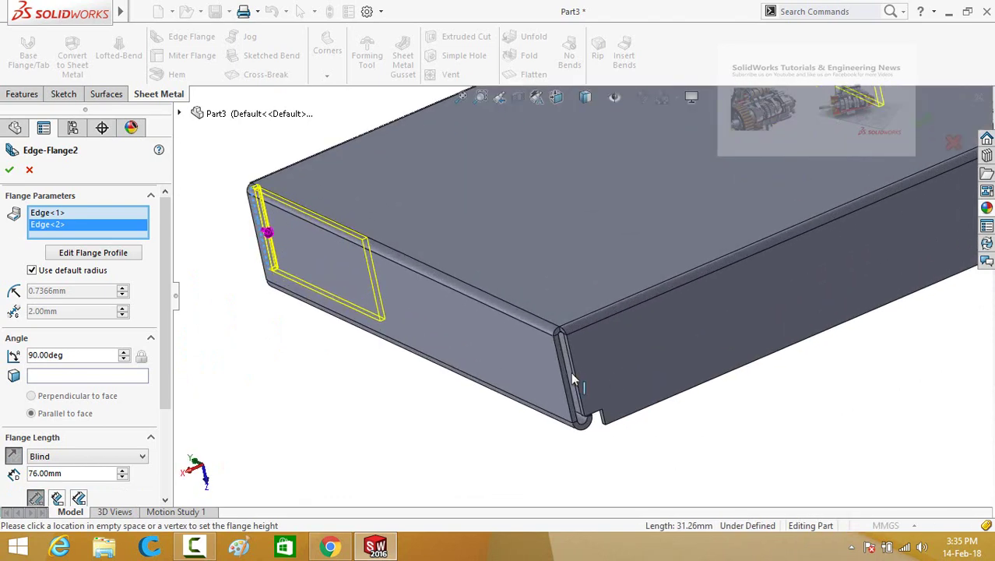
click(575, 380)
scroll(671, 335, up, 5)
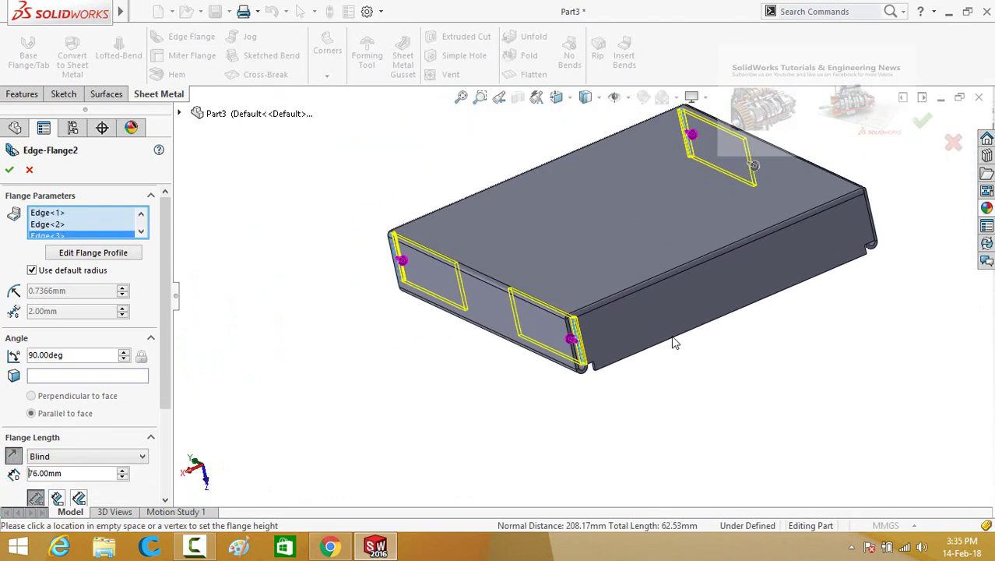
middle_drag(718, 333, 678, 406)
scroll(669, 390, down, 3)
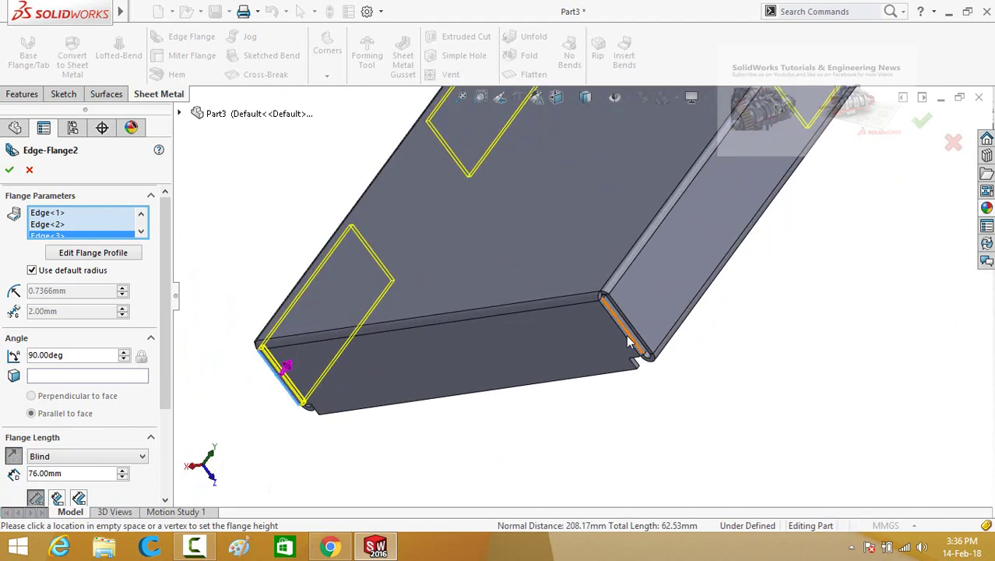
click(627, 342)
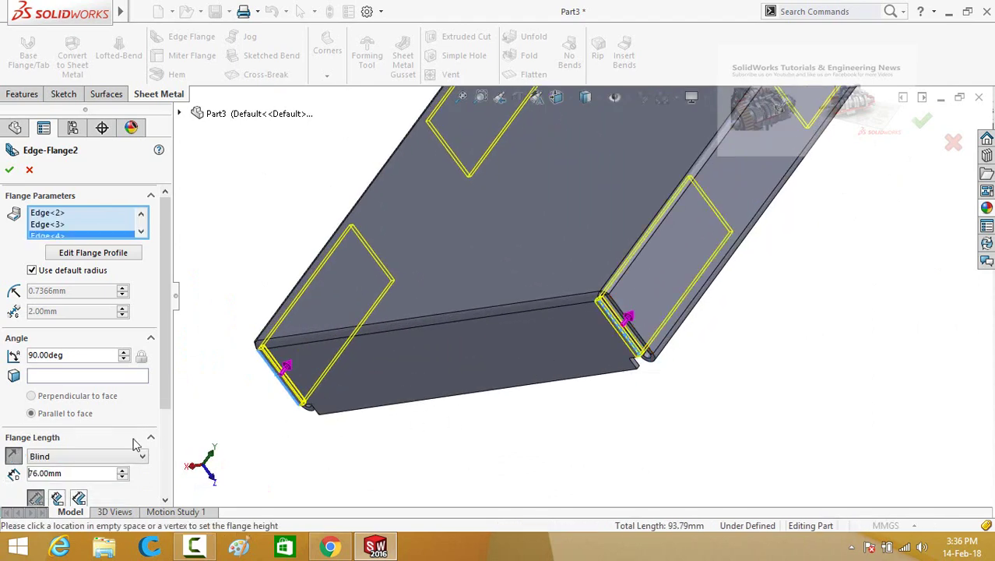
- Set the length of the four corner flanges to 30 mm and create them at 90 degrees
drag(164, 367, 157, 427)
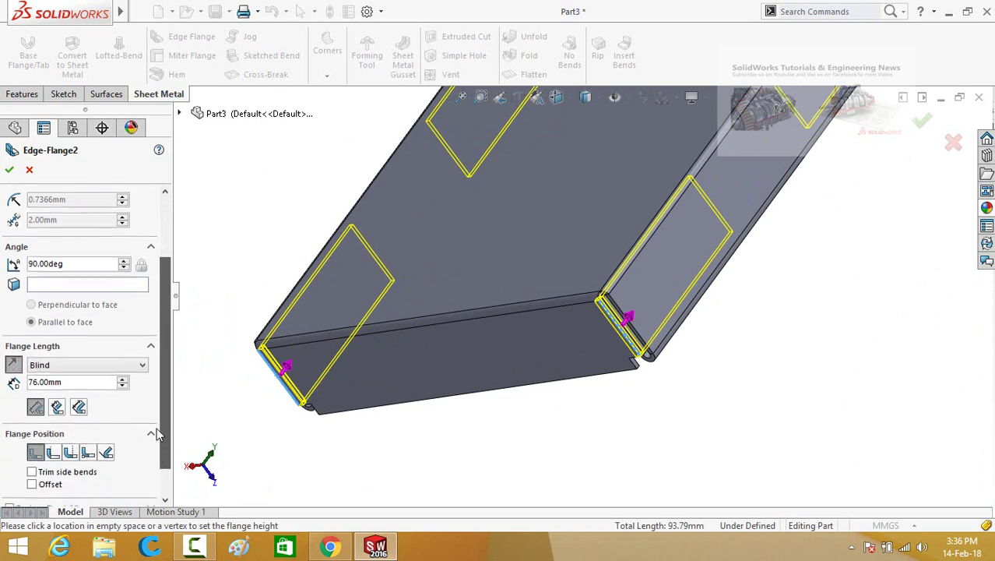
double_click(75, 381)
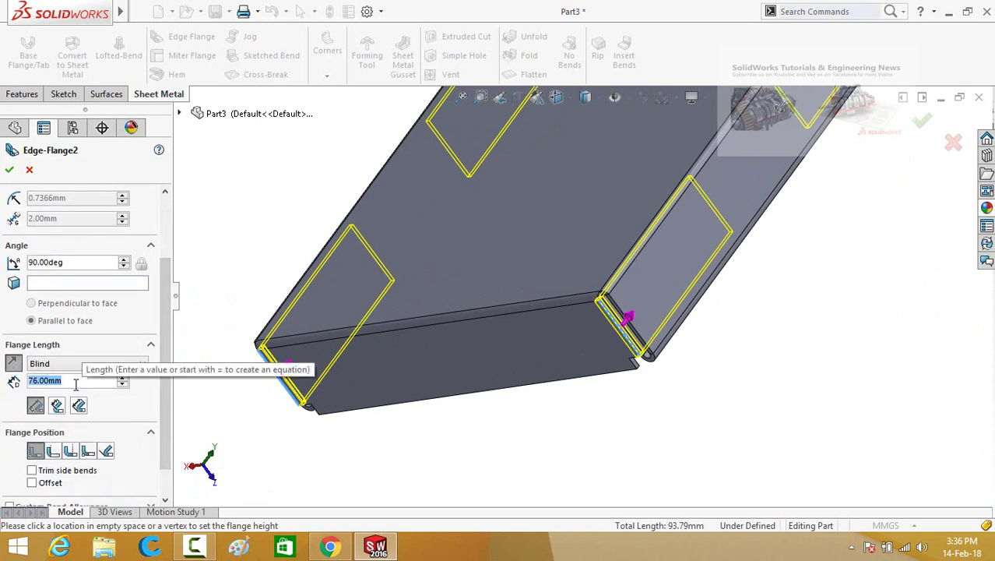
text(39)
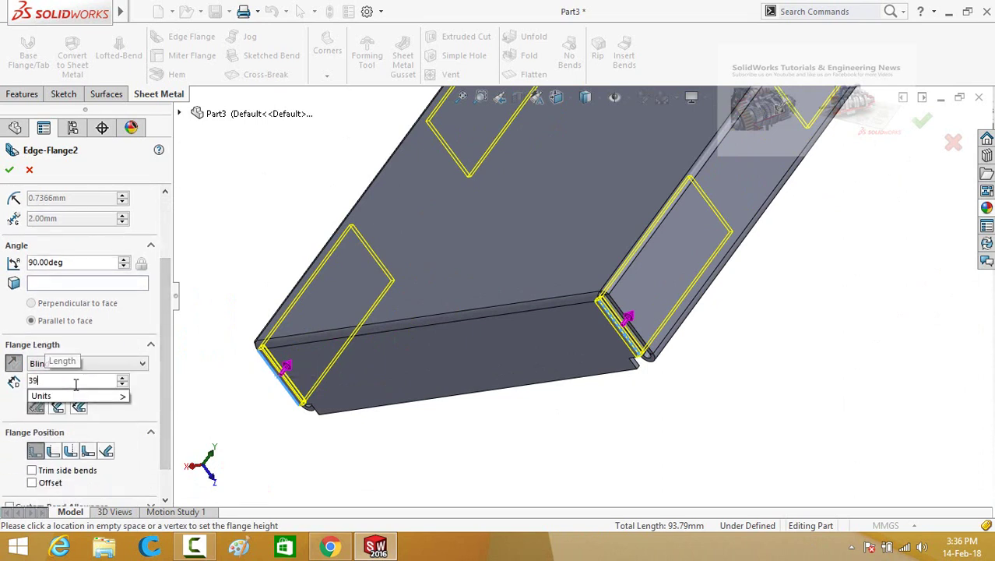
key(BackSpace)
text(0)
key(Return)
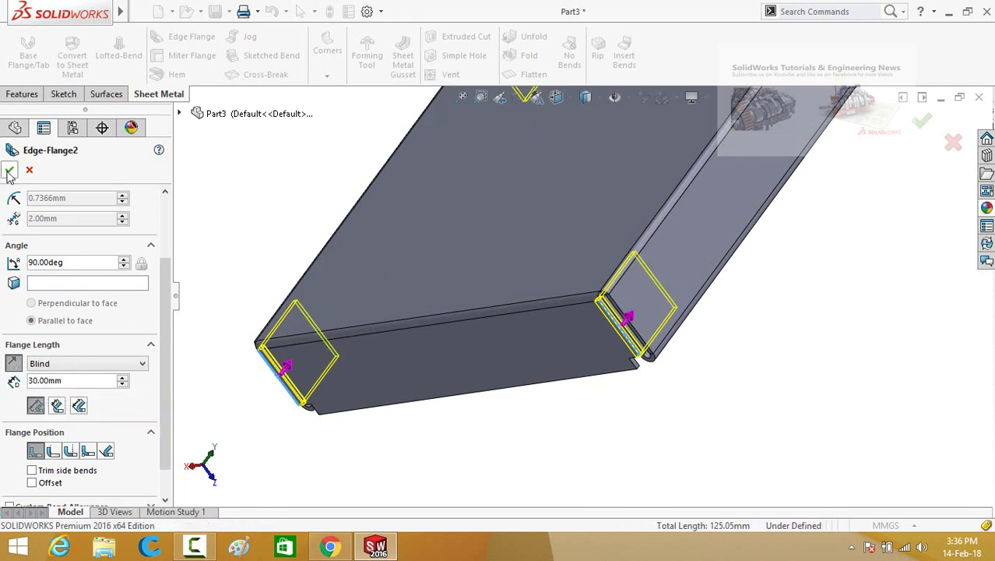
click(10, 171)
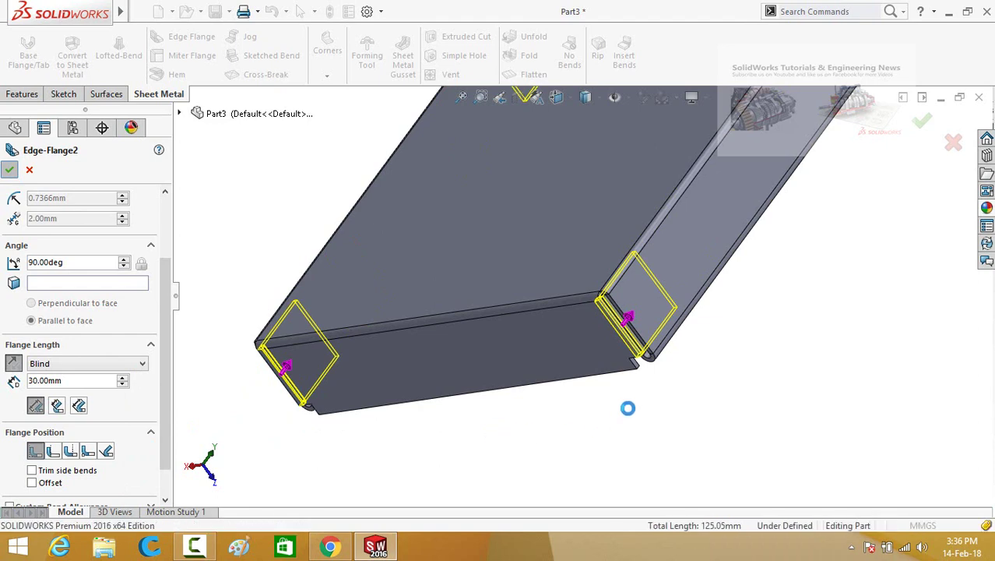
scroll(654, 402, up, 5)
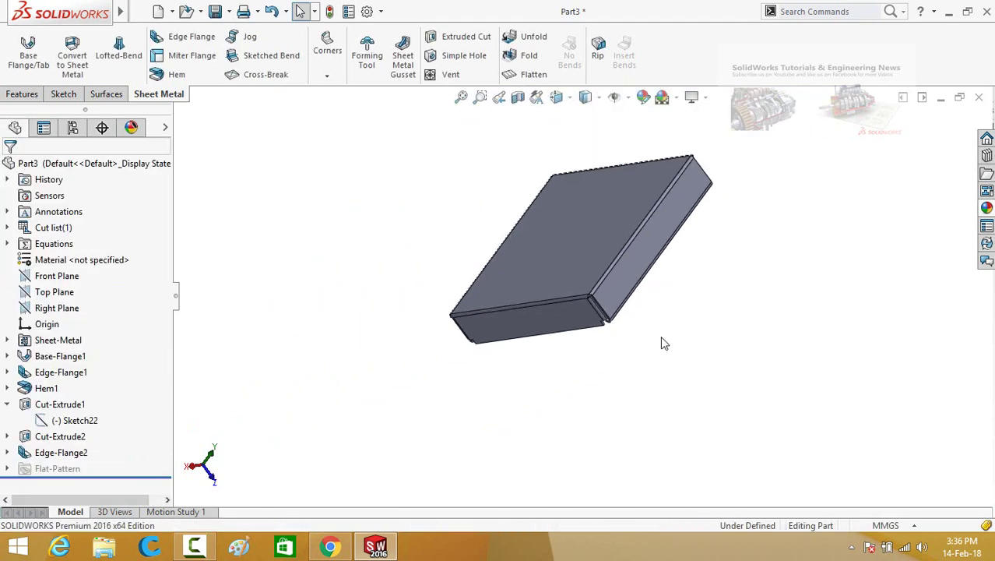
middle_drag(652, 352, 717, 231)
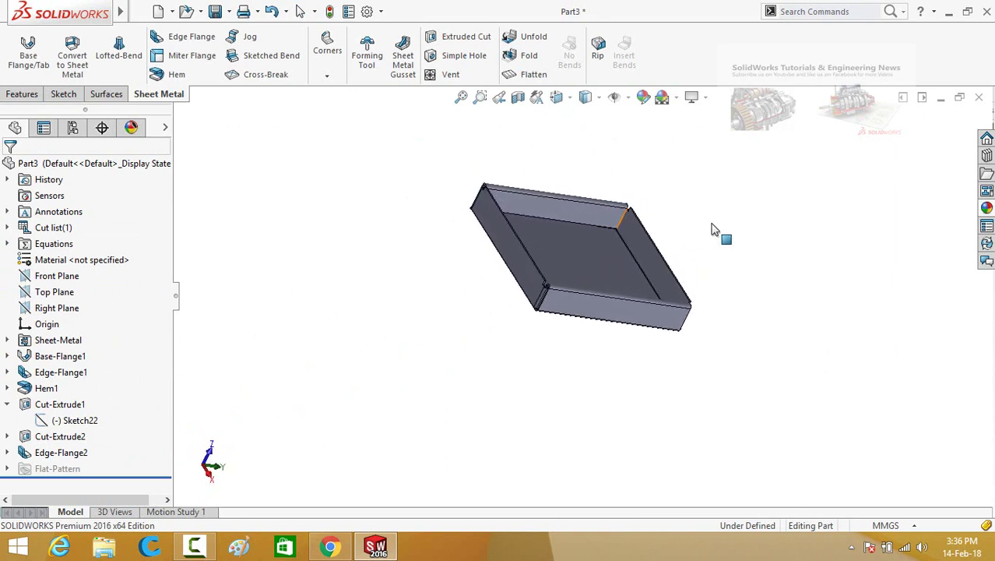
- Add a 35 mm closed hem, reversed to fold inward, along the top edge of one notched flange
scroll(684, 270, down, 2)
scroll(689, 266, down, 2)
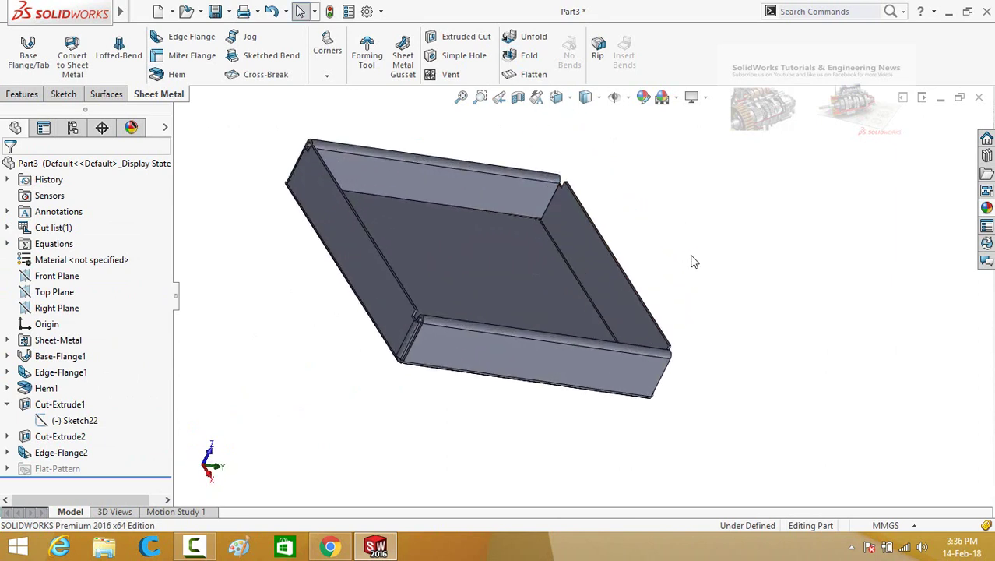
click(174, 74)
scroll(646, 288, down, 5)
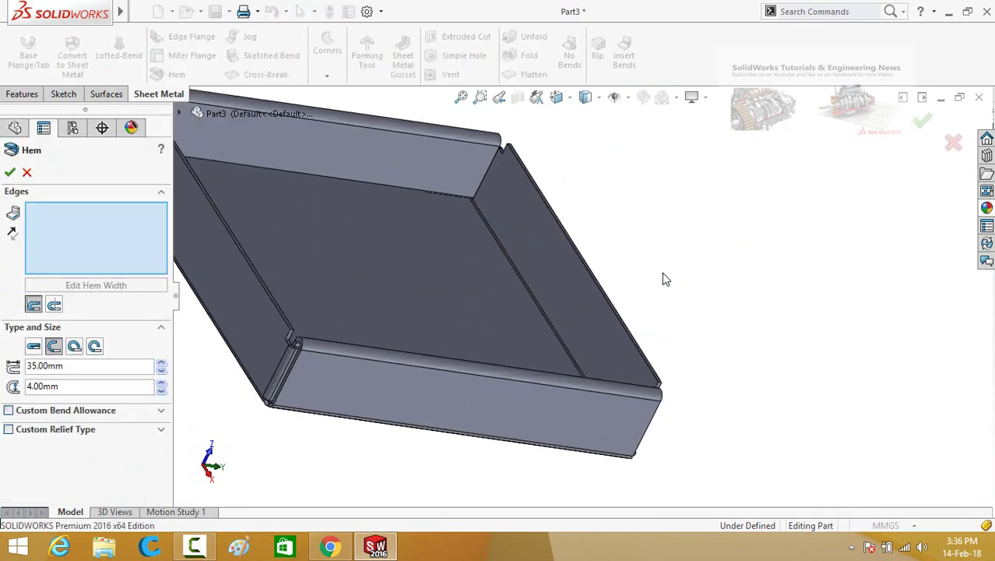
click(603, 309)
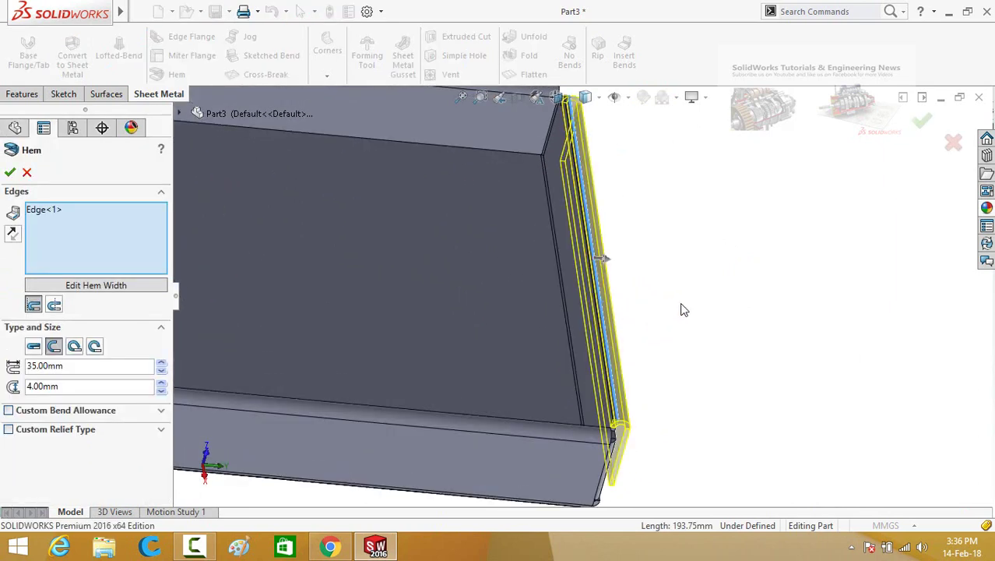
scroll(682, 309, up, 5)
middle_drag(629, 414, 613, 305)
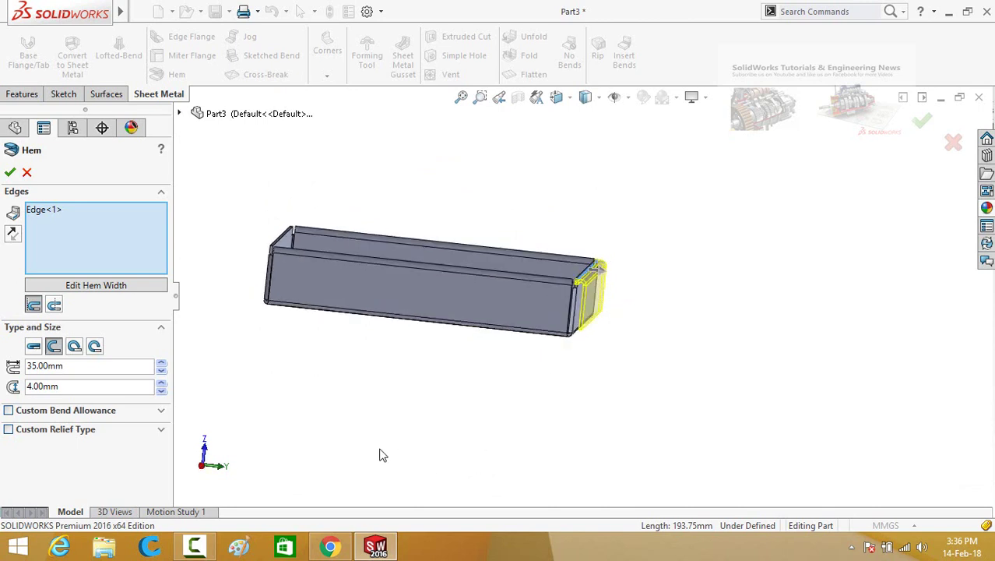
click(12, 234)
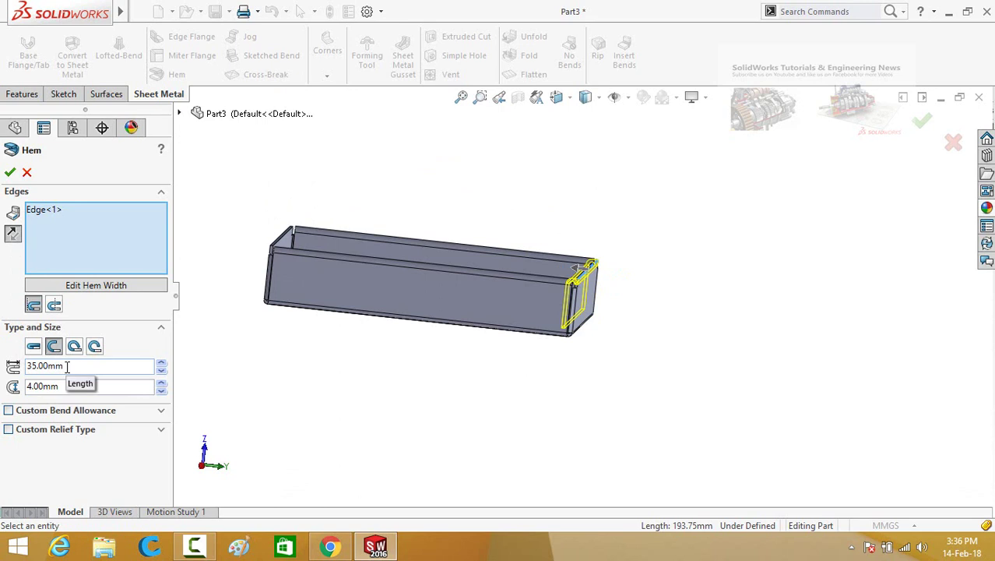
click(33, 347)
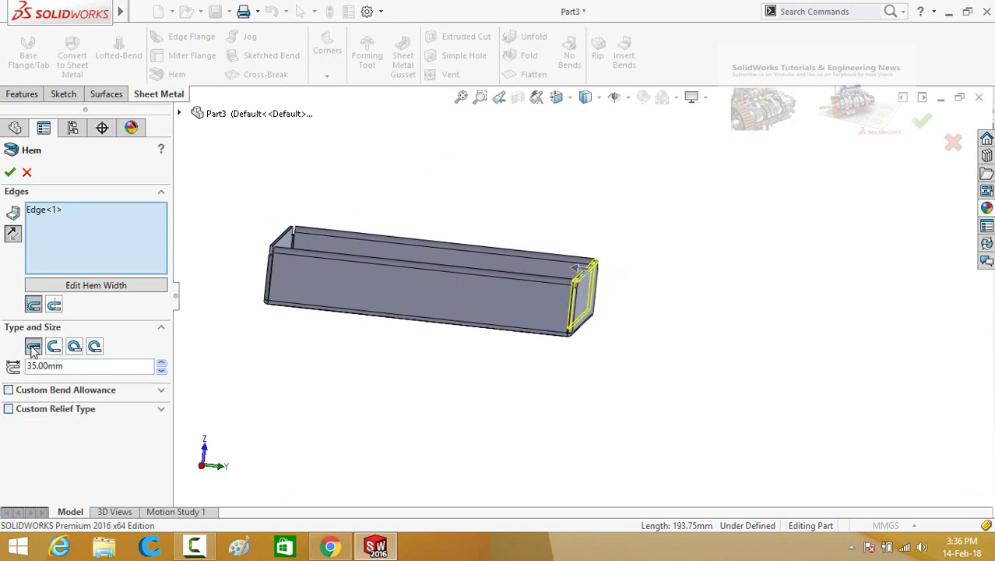
click(9, 173)
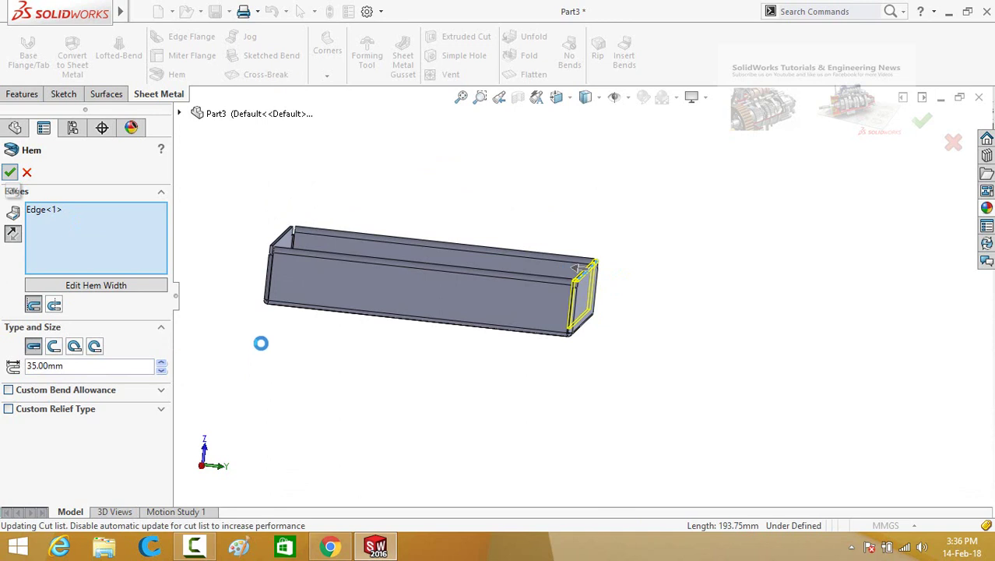
- Start an Edge Flange from the top edge of the opposite notched flange and set its angle to 60 degrees
middle_drag(229, 330, 314, 315)
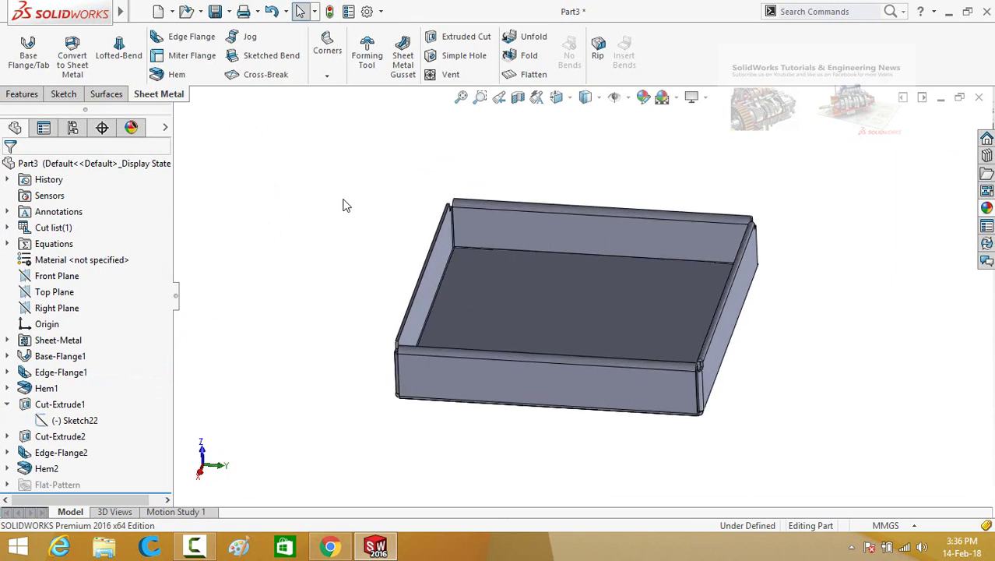
click(180, 38)
scroll(421, 295, down, 2)
click(436, 300)
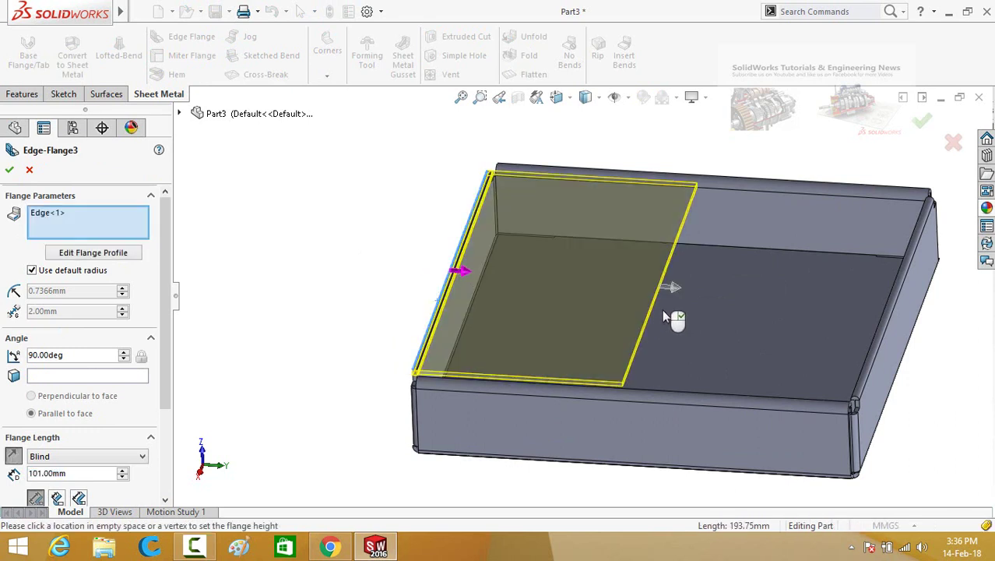
double_click(80, 356)
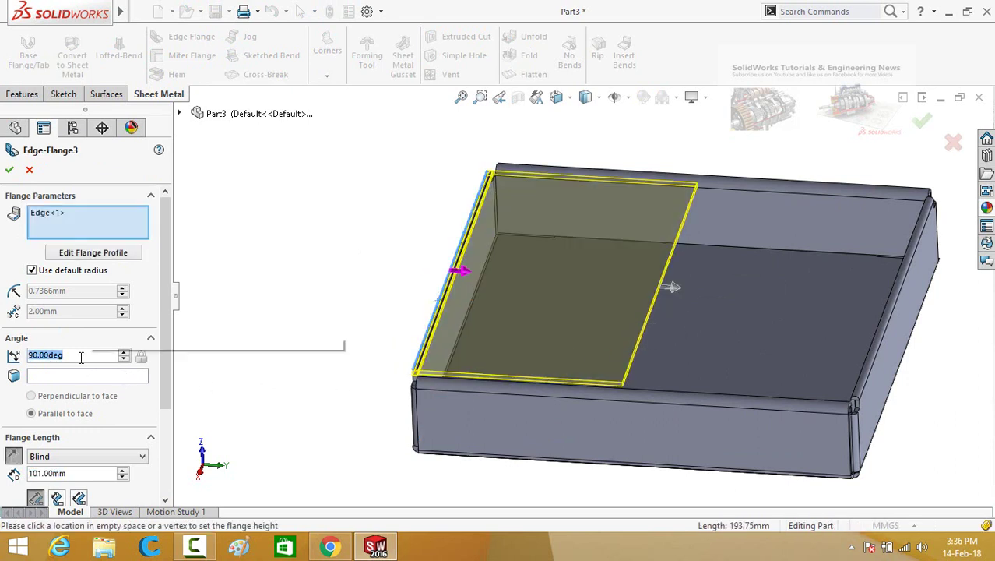
text(60)
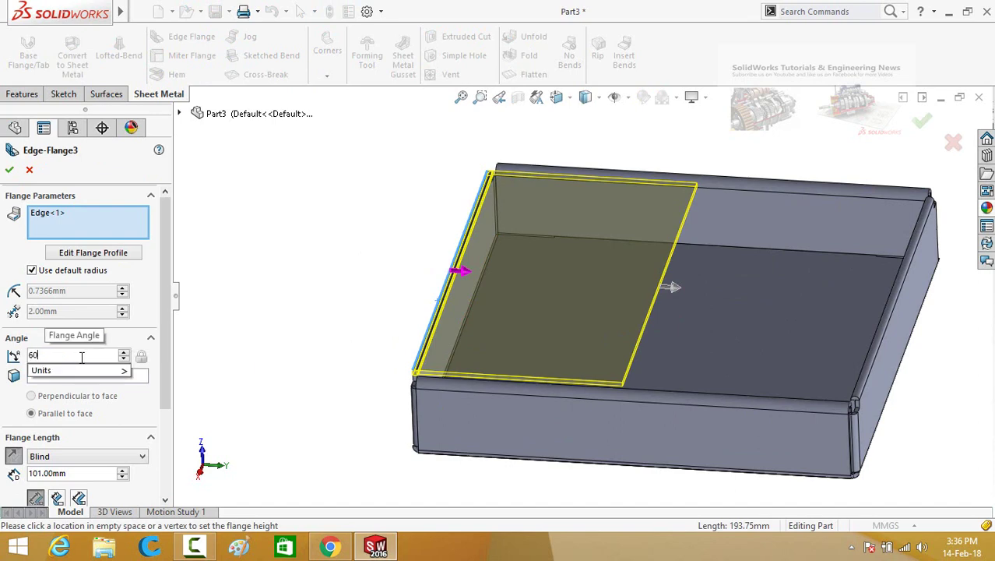
key(Return)
- Set the angled lid flange's length to 210 mm and create it
middle_drag(274, 374, 217, 419)
scroll(165, 407, down, 2)
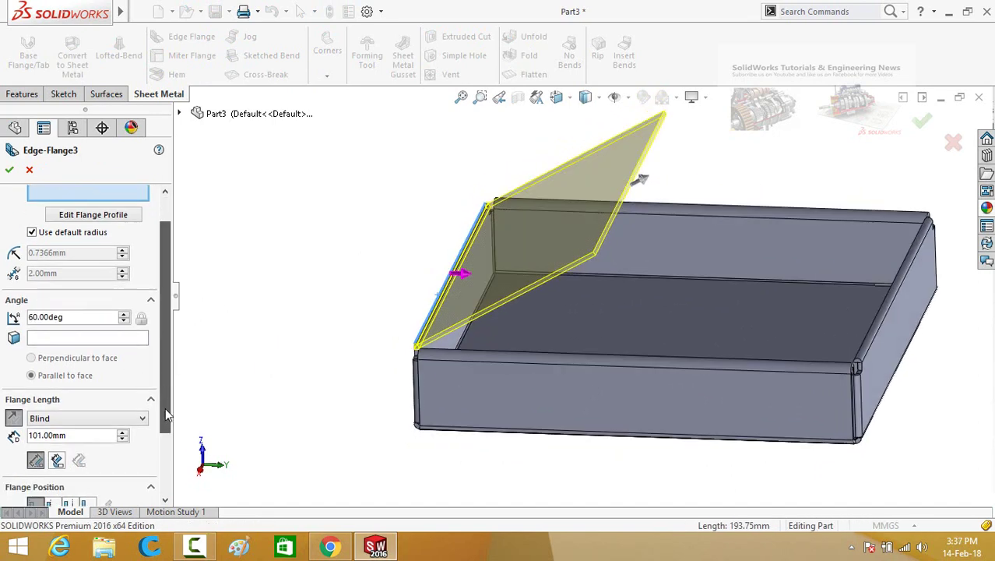
click(81, 410)
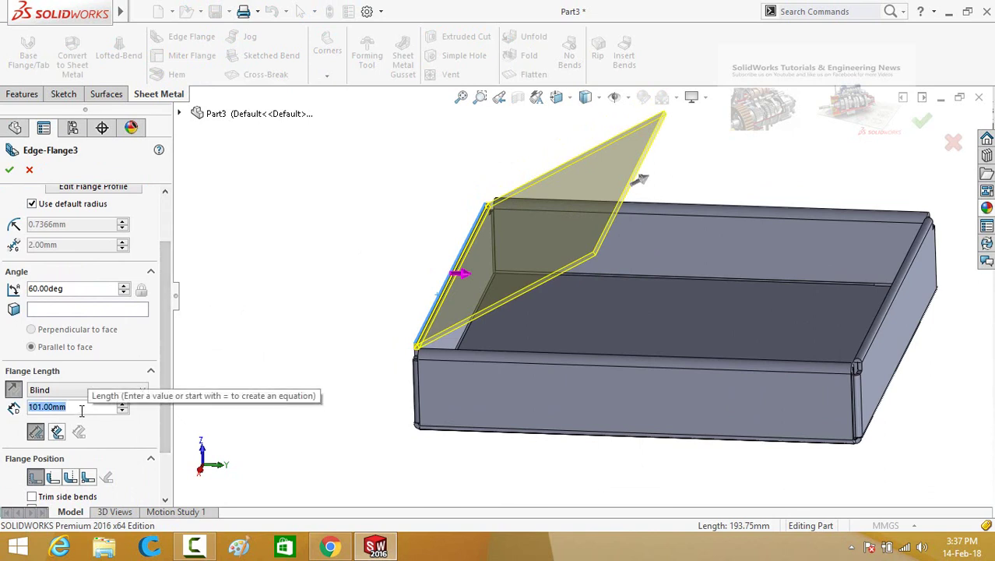
text(210)
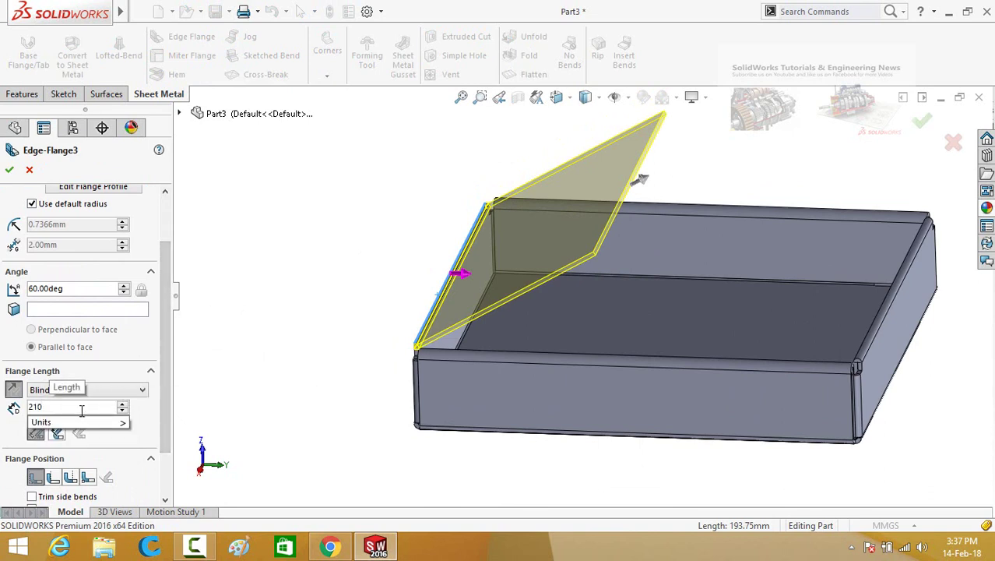
key(Return)
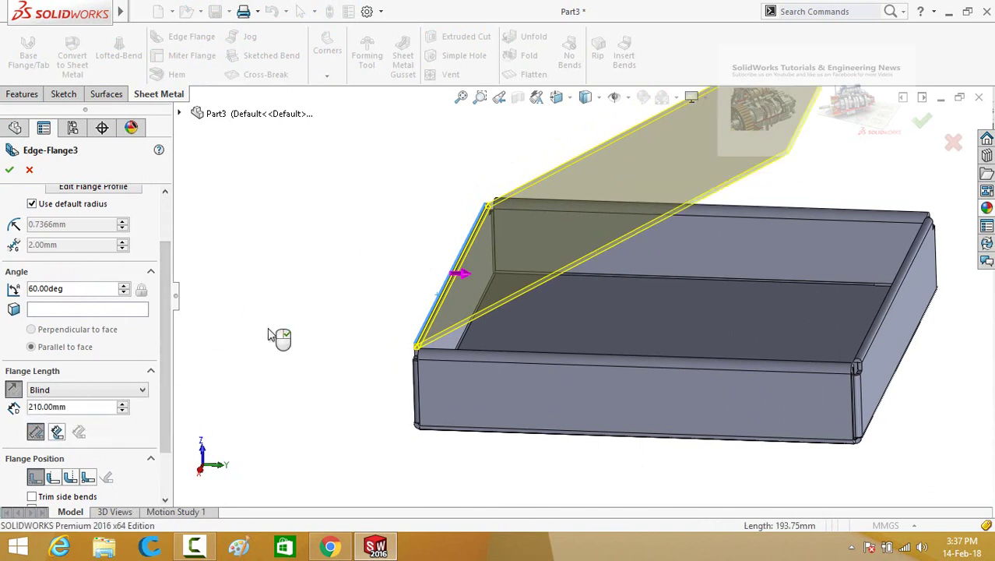
click(10, 171)
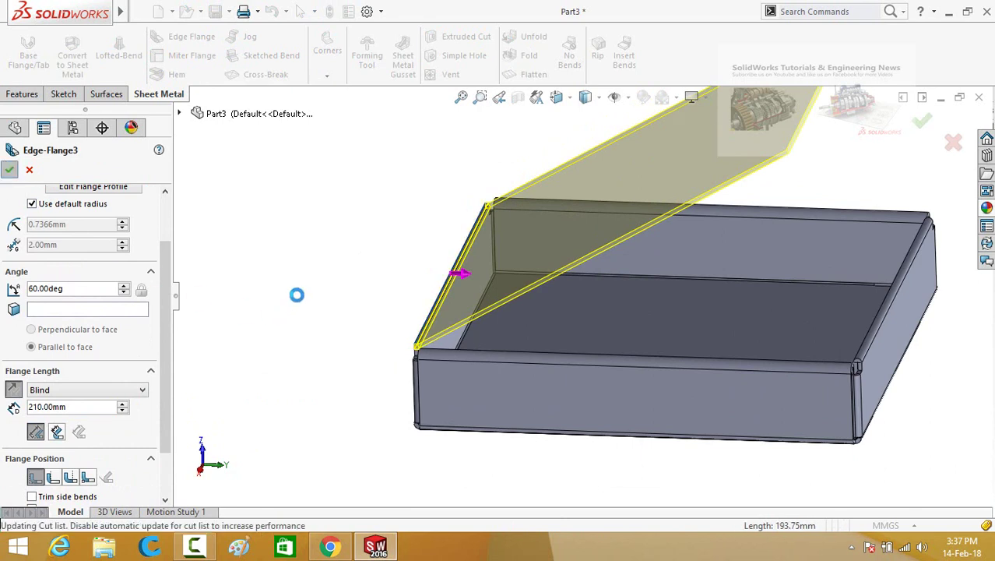
- Add 30 mm edge flanges at 90 degrees along the three free edges of the lid, pointing down
middle_drag(315, 327, 310, 280)
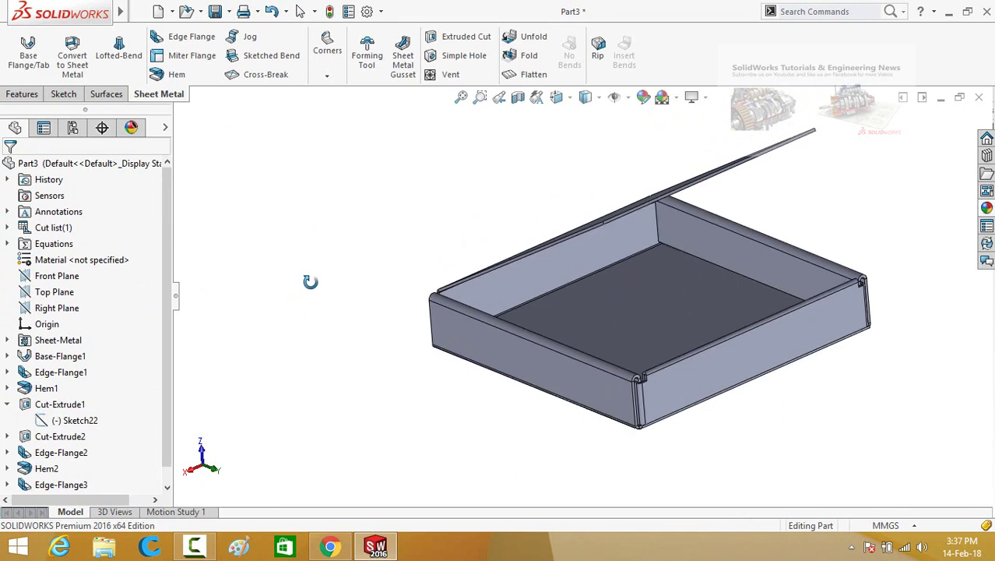
click(191, 37)
scroll(499, 261, down, 1)
click(515, 271)
middle_drag(418, 291, 461, 330)
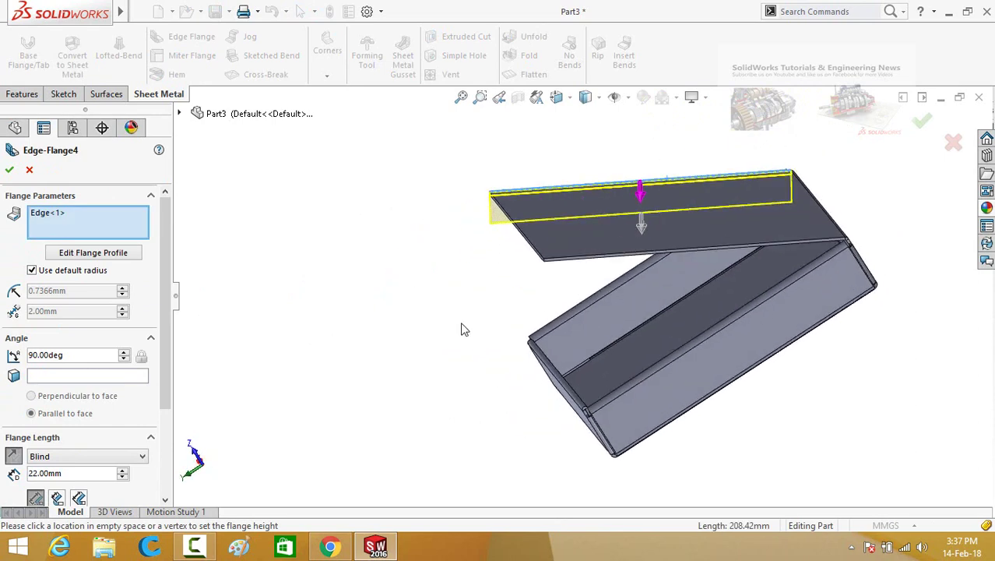
click(570, 258)
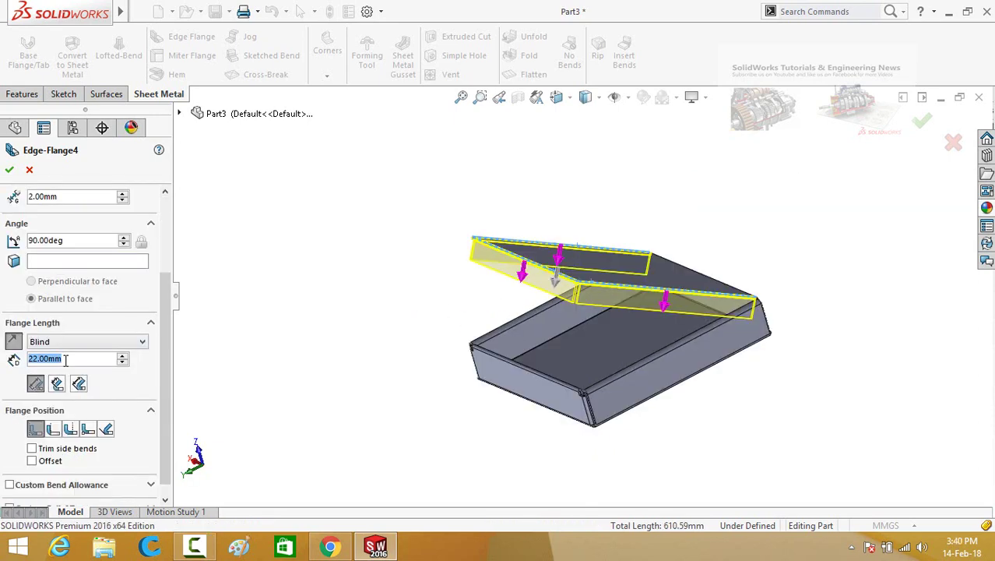
text(30)
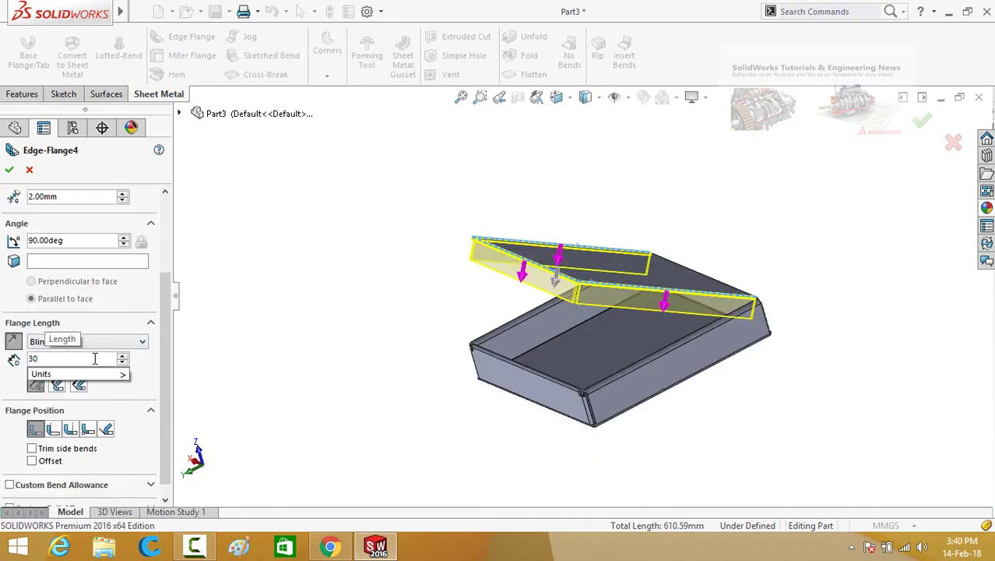
key(Return)
click(10, 171)
- Start a Hem from the lower long edges of the lid's two side flanges
middle_drag(391, 310, 423, 186)
click(173, 74)
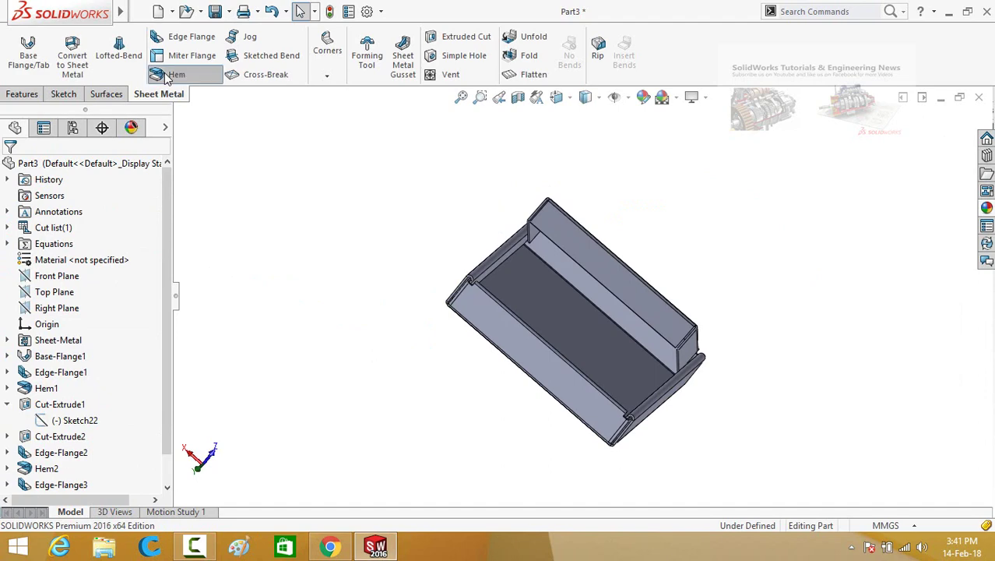
middle_drag(404, 293, 557, 212)
scroll(536, 277, down, 4)
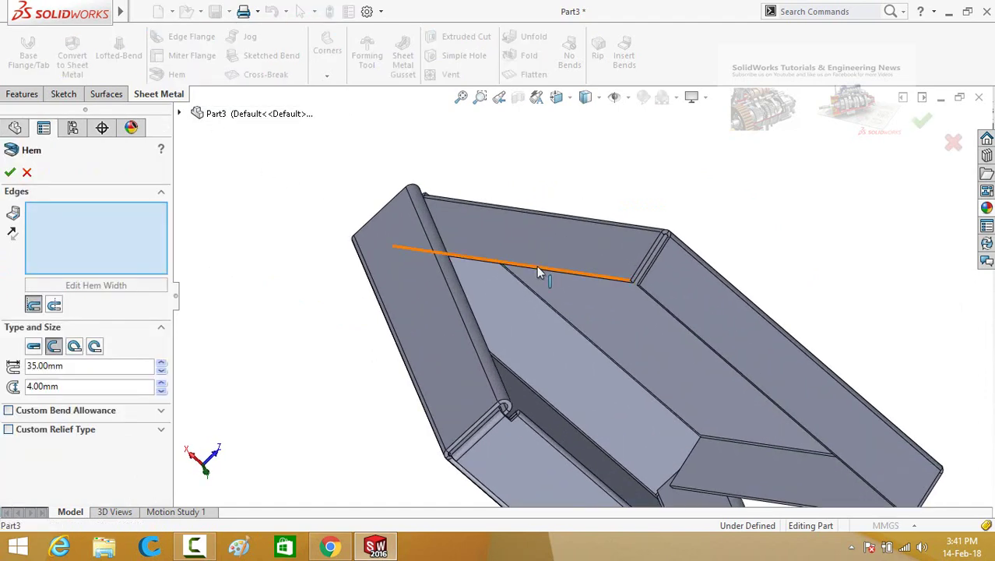
click(536, 265)
middle_drag(369, 334, 566, 304)
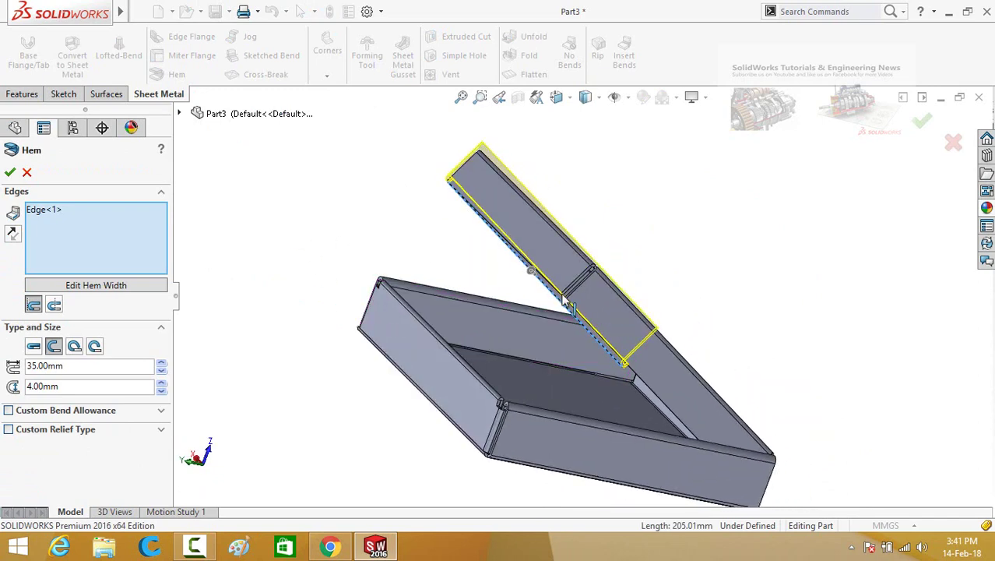
click(584, 324)
middle_drag(518, 354, 388, 265)
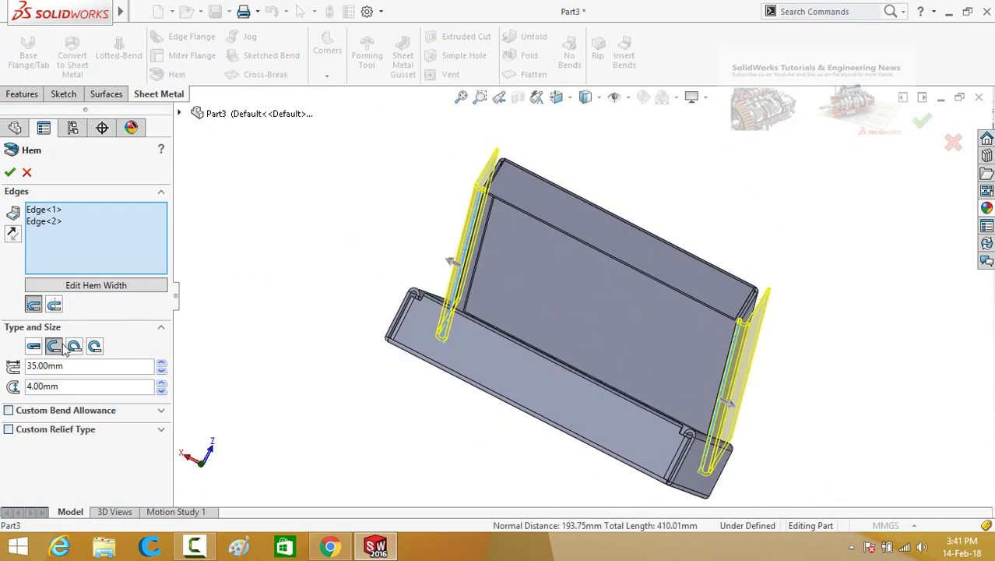
- Set the open hems to 25 mm length and 3 mm gap, reverse them inward, and create them
double_click(70, 370)
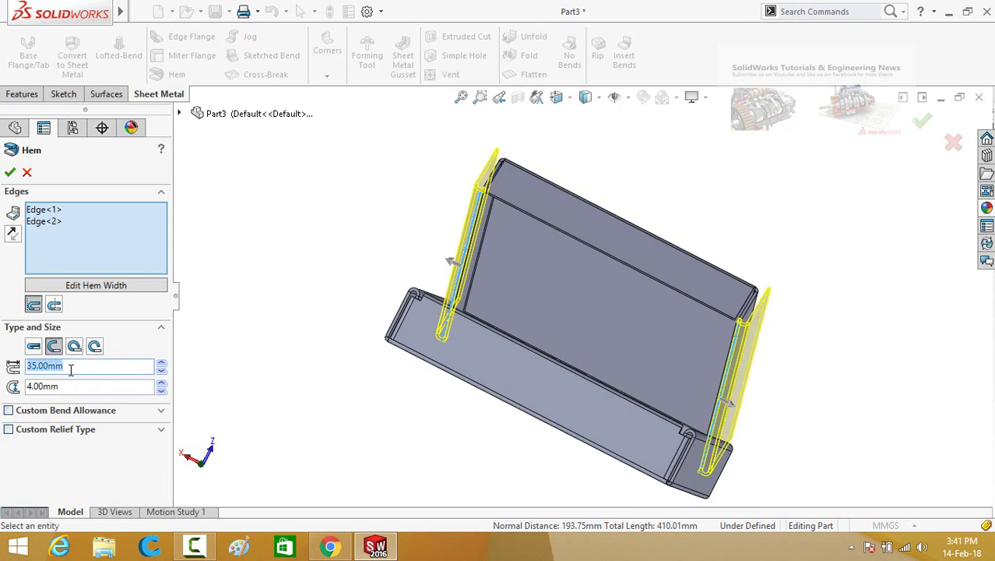
key(Return)
click(66, 387)
middle_drag(336, 391, 370, 433)
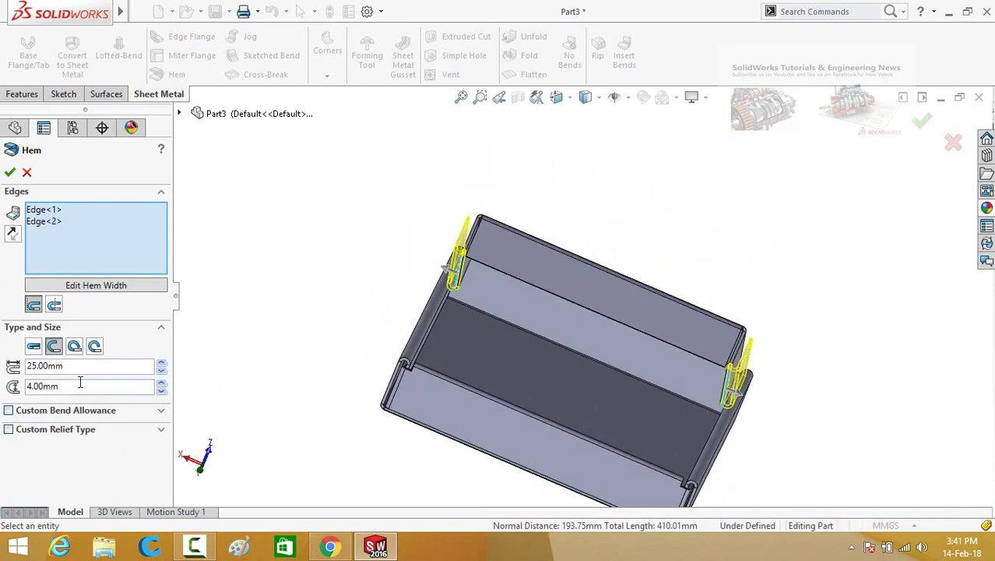
text(3)
key(Return)
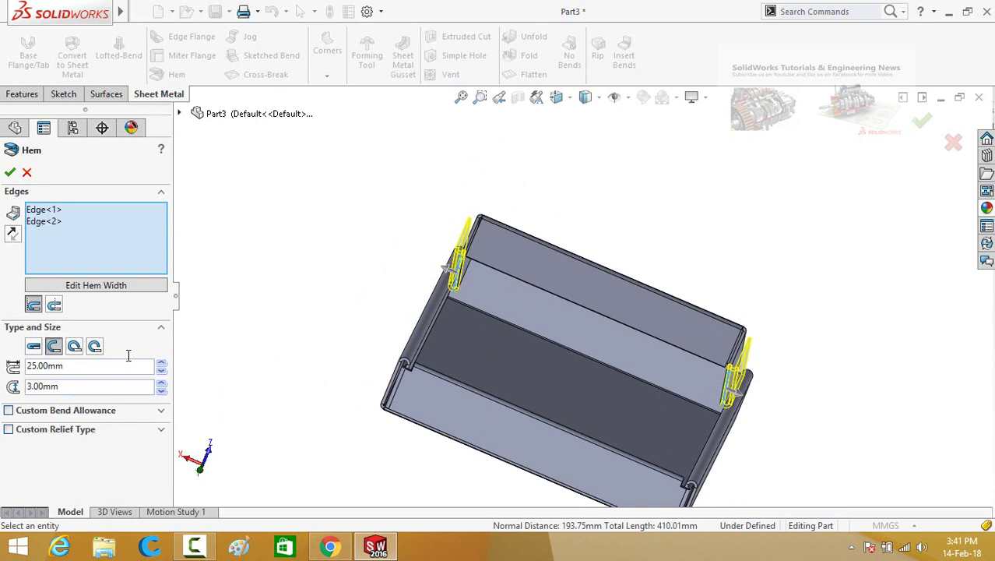
click(11, 233)
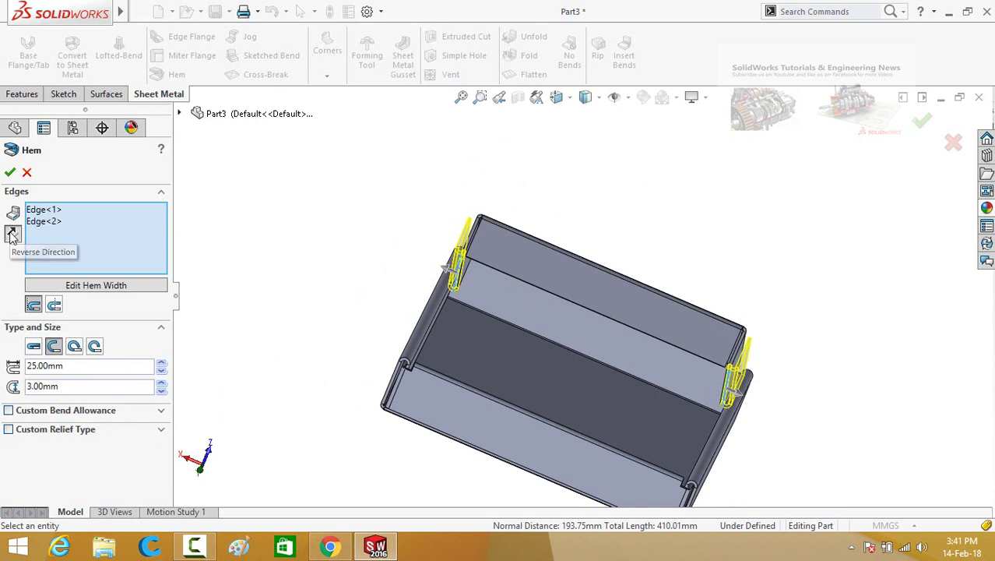
click(9, 172)
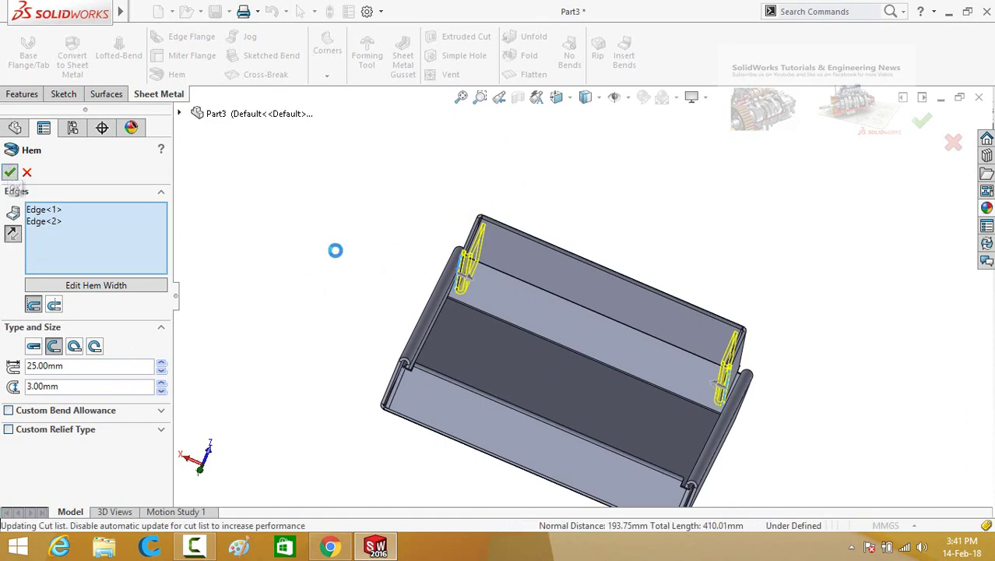
- Start a sketch on the outer face of the lid's long front flange and view it straight on
middle_drag(371, 239, 491, 287)
click(495, 292)
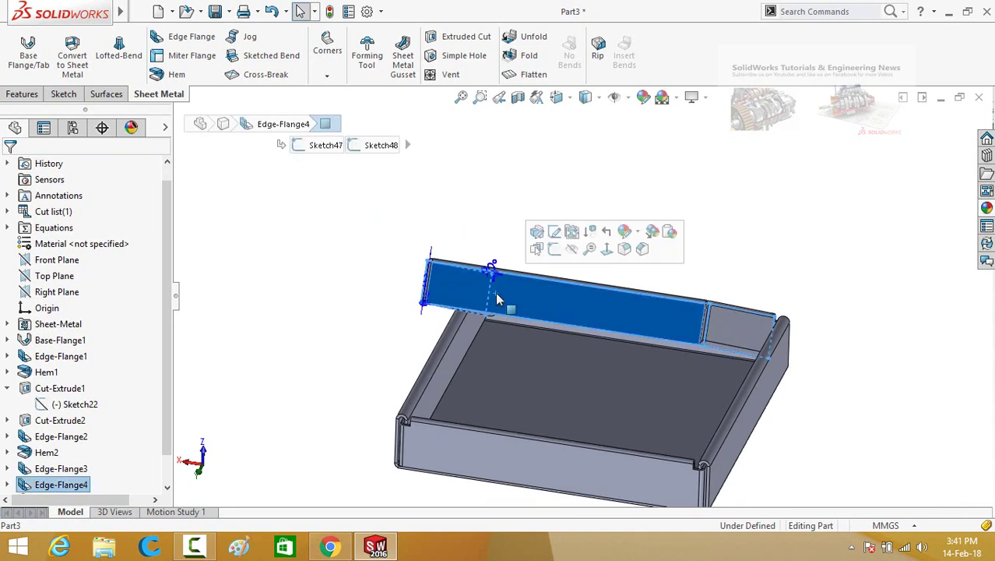
click(553, 249)
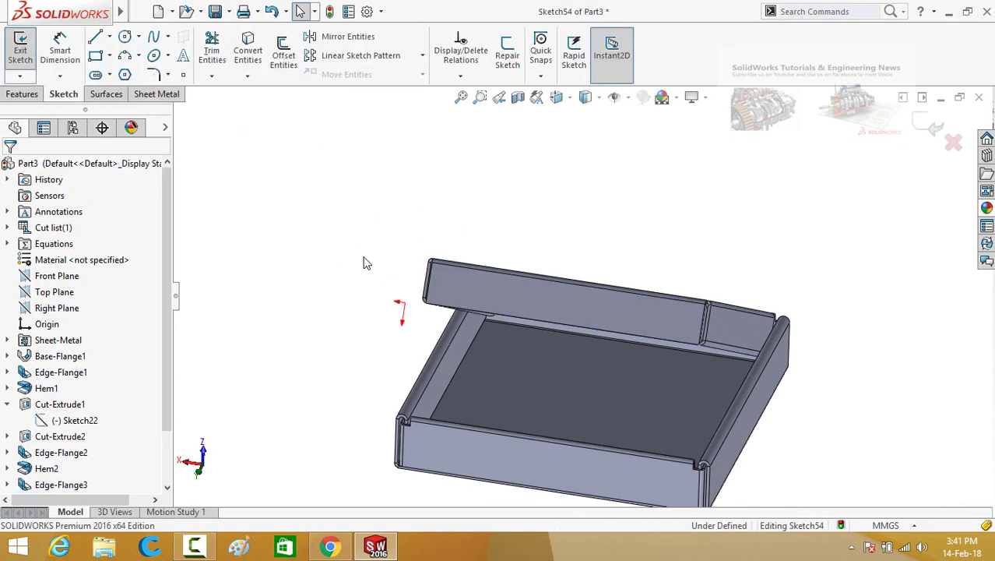
key(ctrl+8)
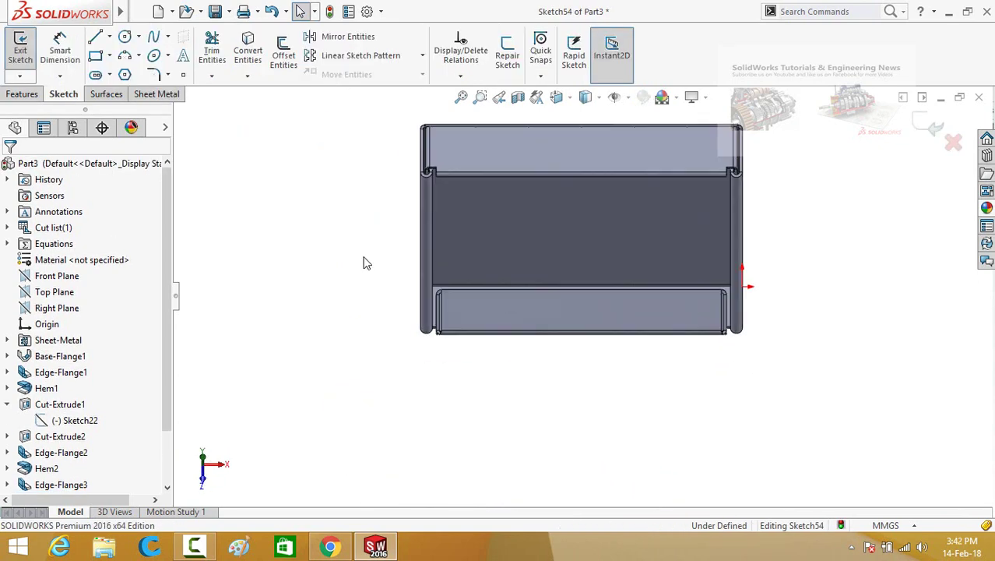
scroll(533, 291, down, 1)
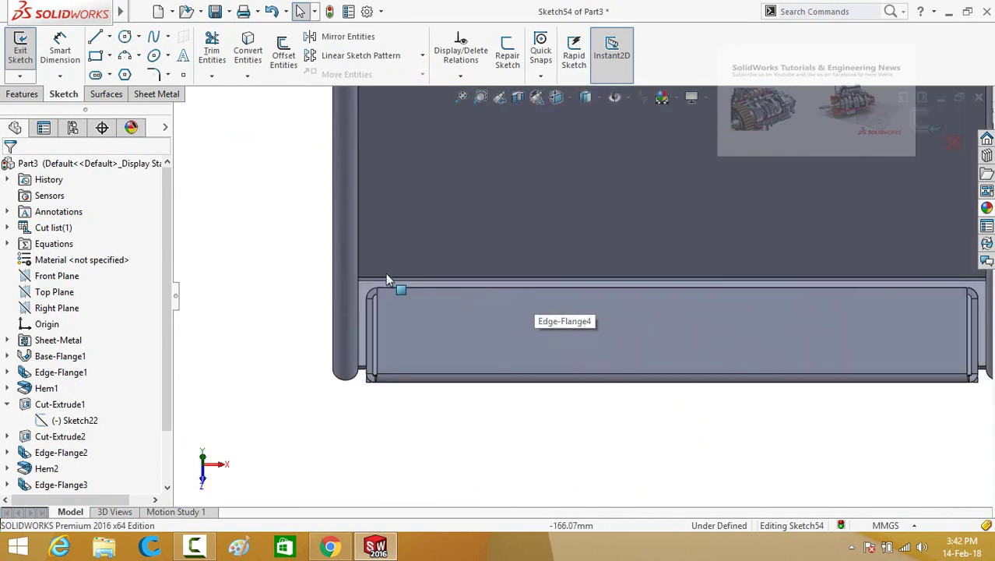
scroll(385, 272, down, 1)
- Sketch a closed inverted-U profile about 23 mm high across the flange's full width, with a short leg reaching onto the flange at each end
click(95, 37)
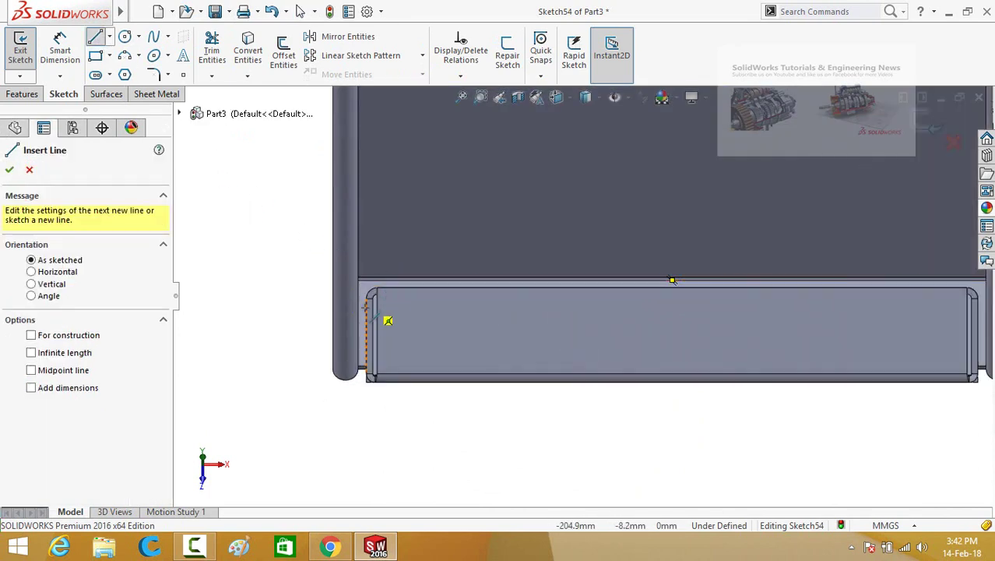
click(376, 313)
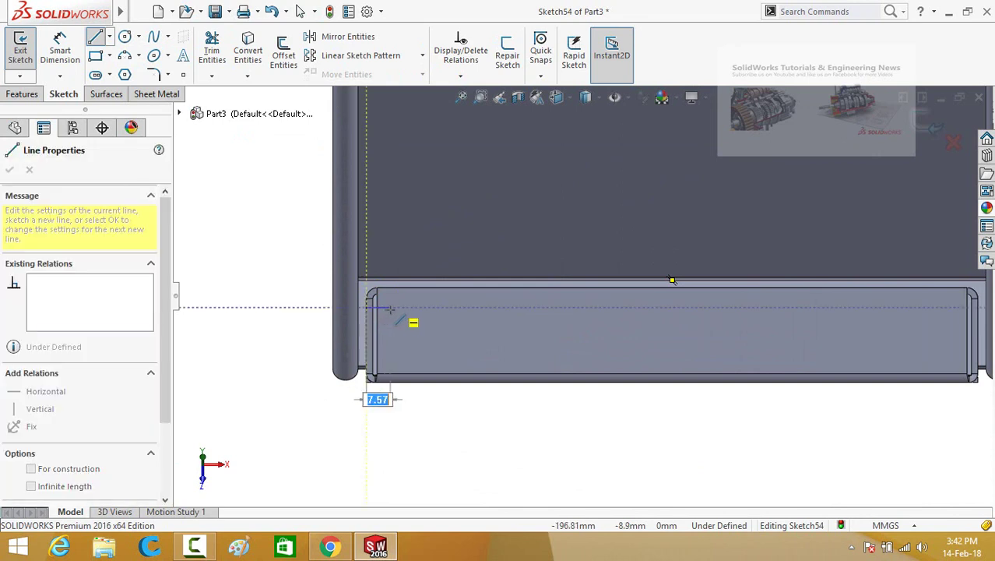
click(402, 306)
click(402, 267)
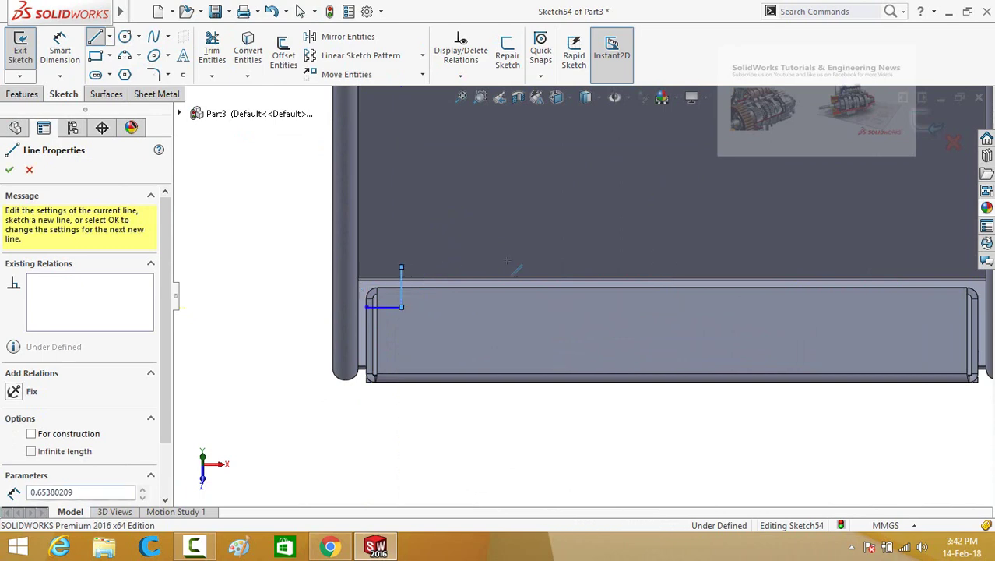
scroll(880, 281, down, 2)
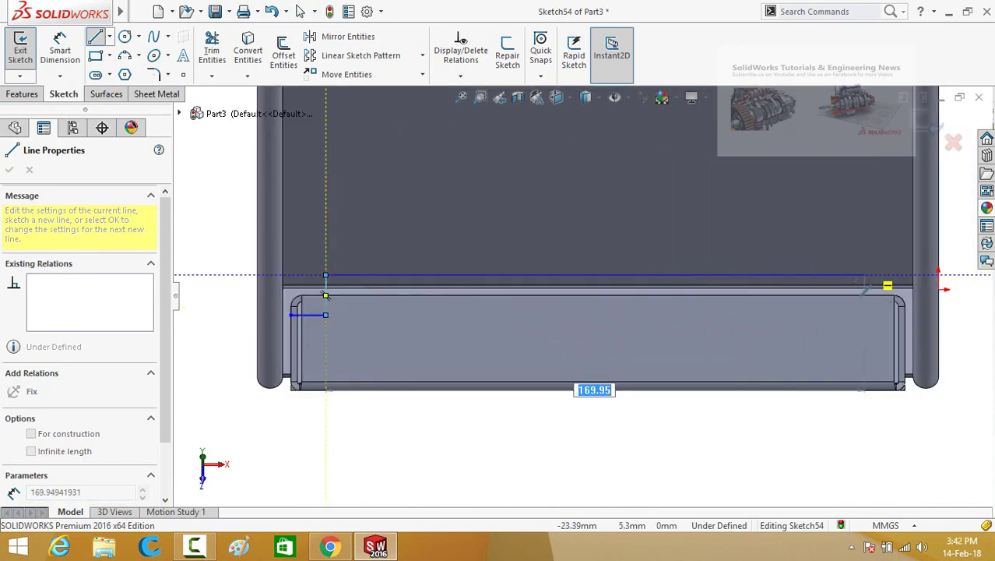
click(855, 275)
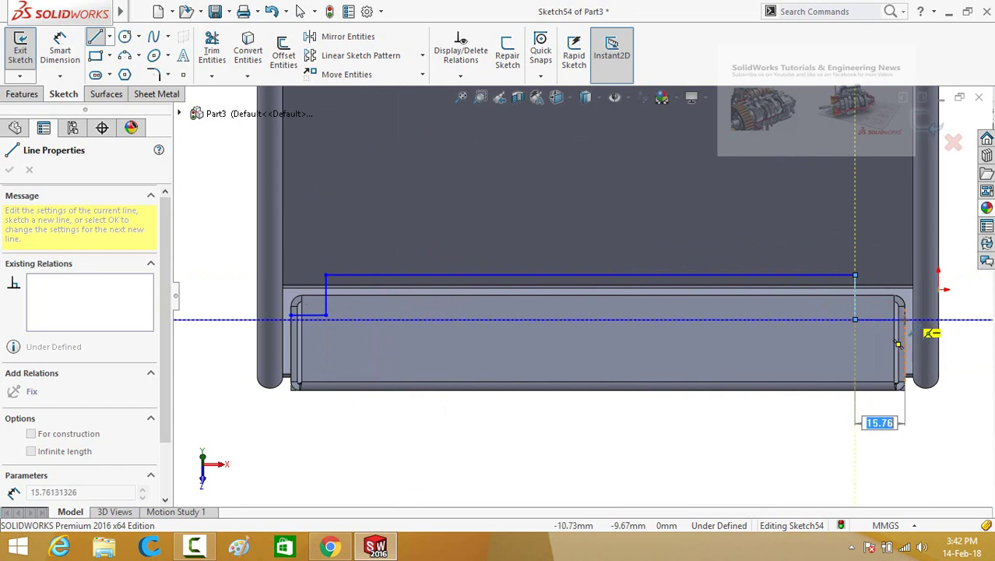
click(855, 319)
click(905, 319)
click(905, 241)
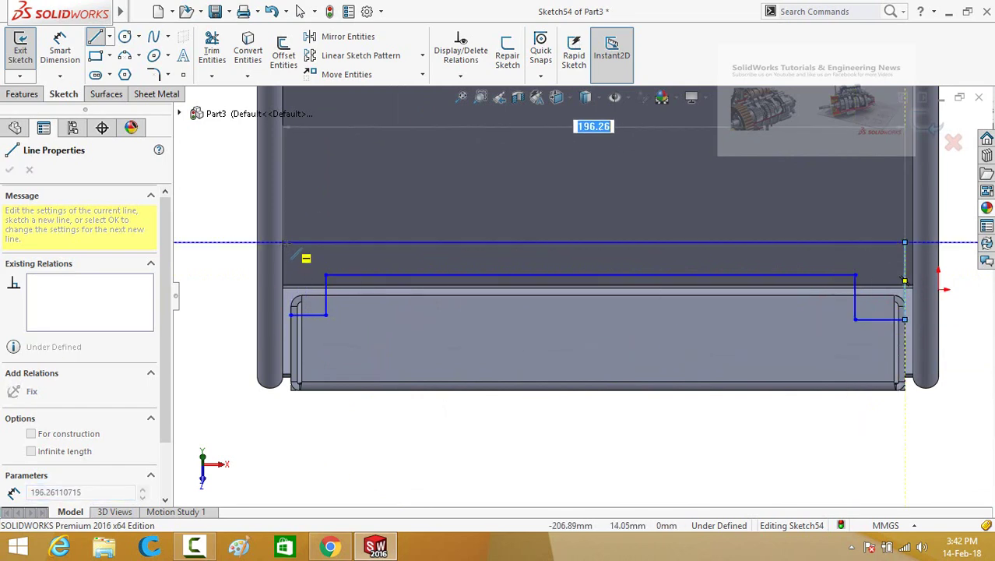
click(292, 242)
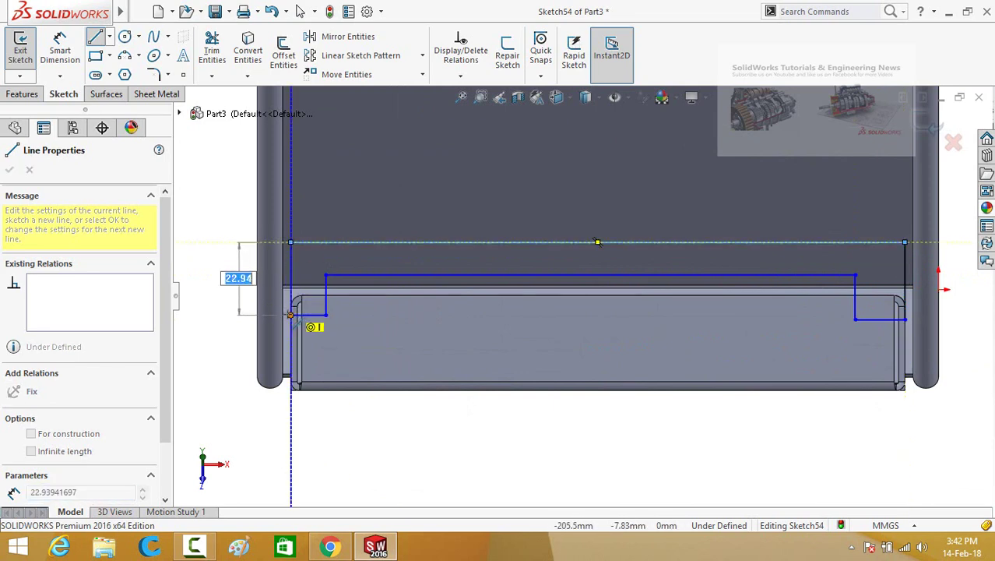
click(291, 314)
key(Escape)
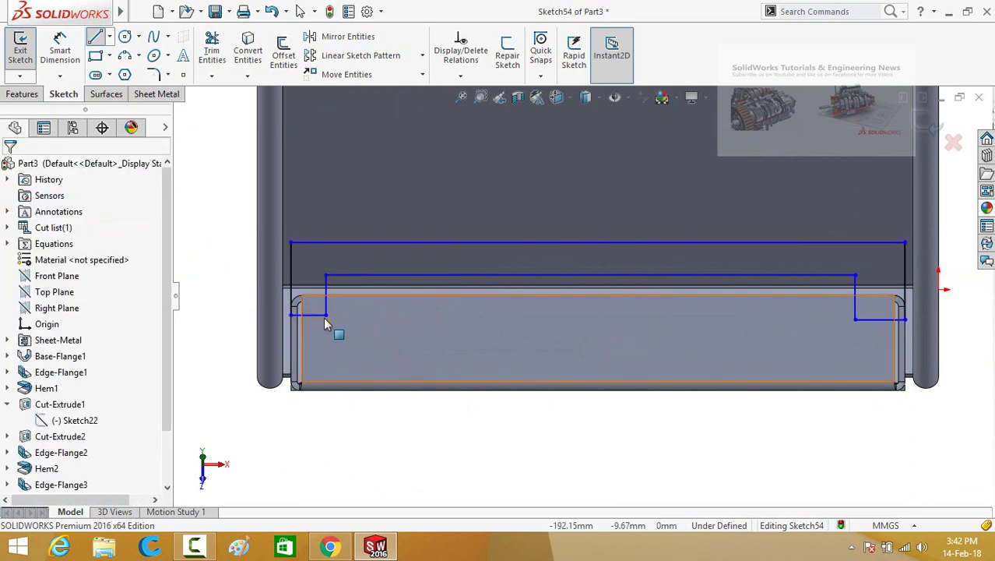
- Make the short bottom lines of the profile's two end legs equal and collinear
click(321, 318)
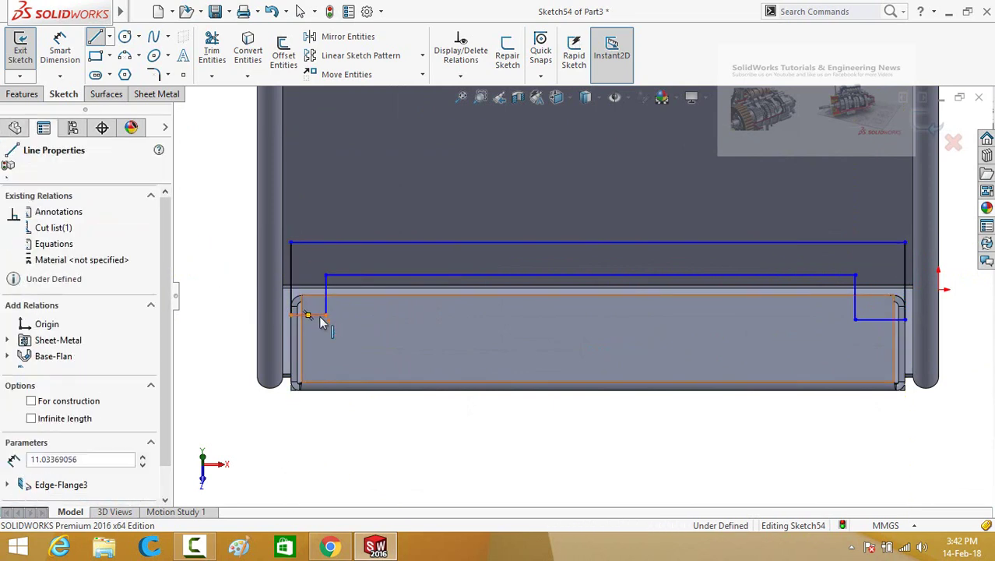
ctrl+click(873, 321)
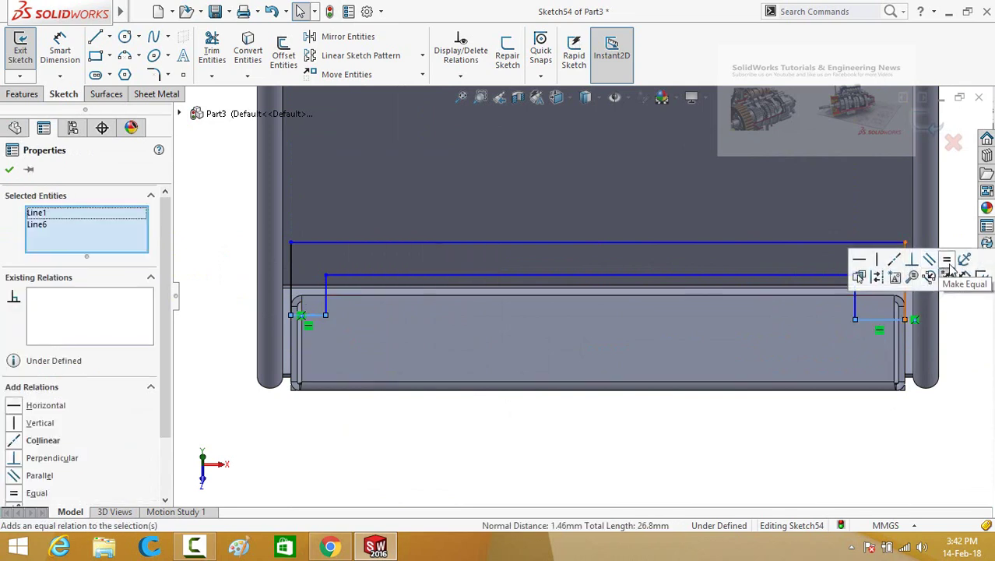
click(947, 260)
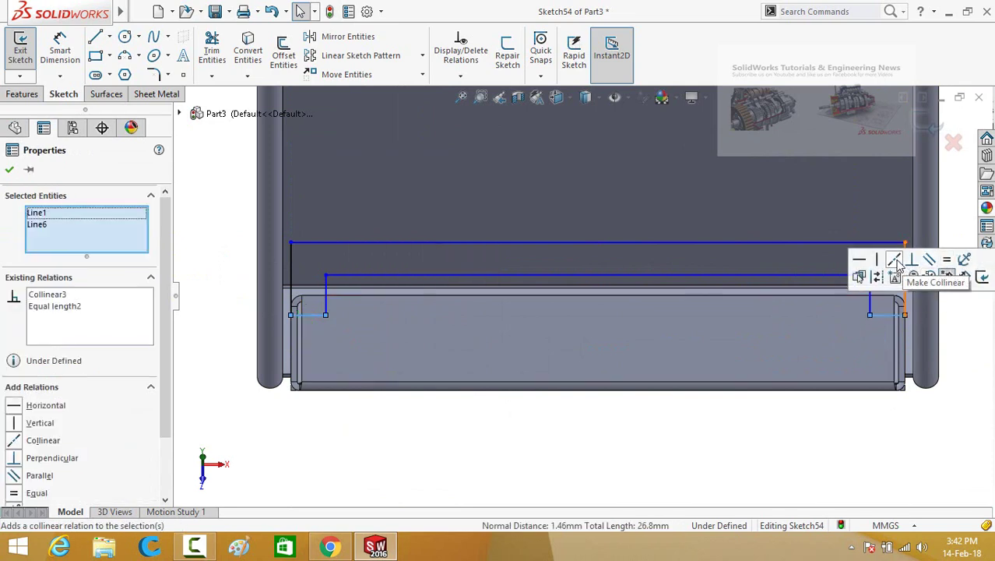
click(627, 435)
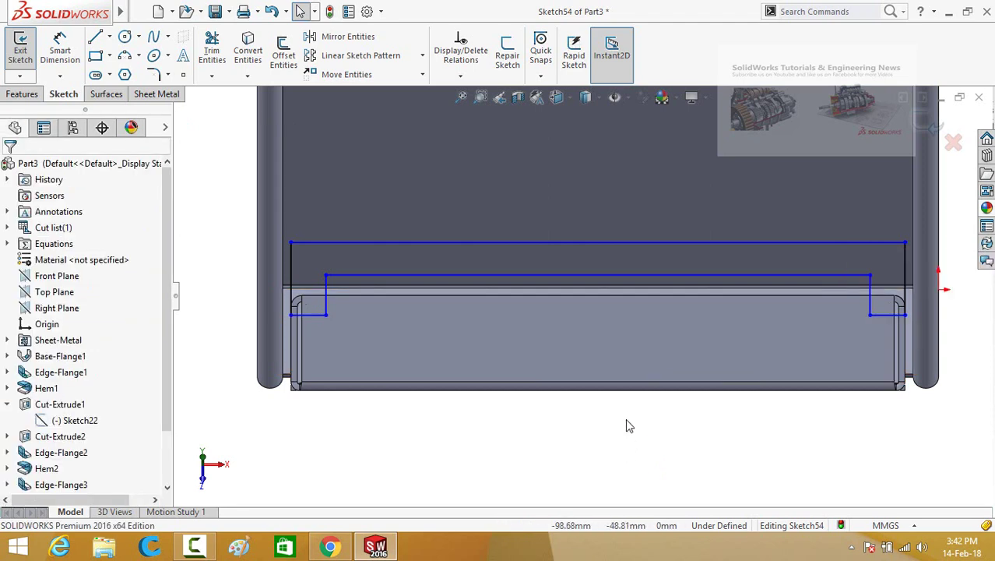
- Dimension the depth of the profile's end legs below the flange's hinge-side edge to 6 mm
key(d)
click(315, 319)
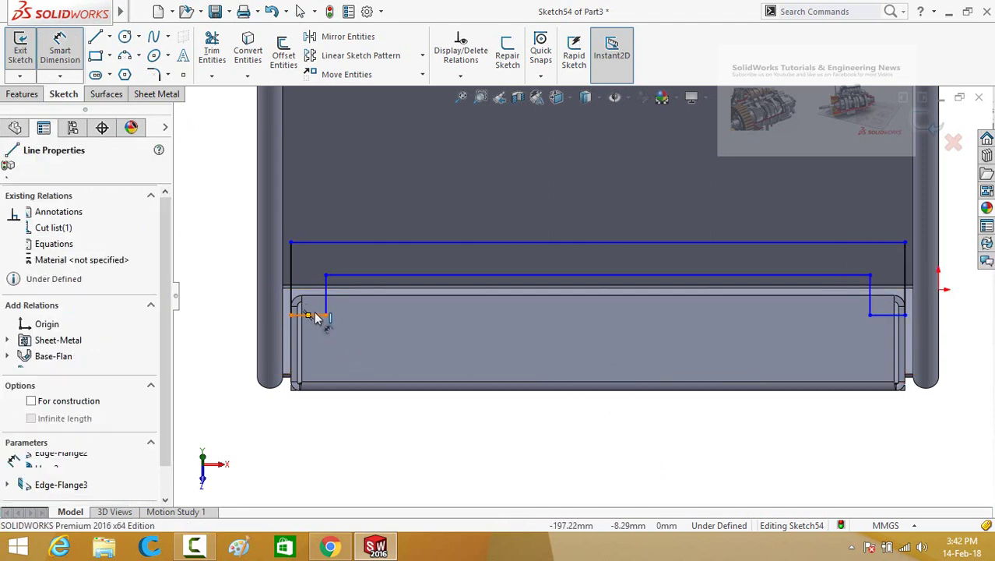
click(312, 314)
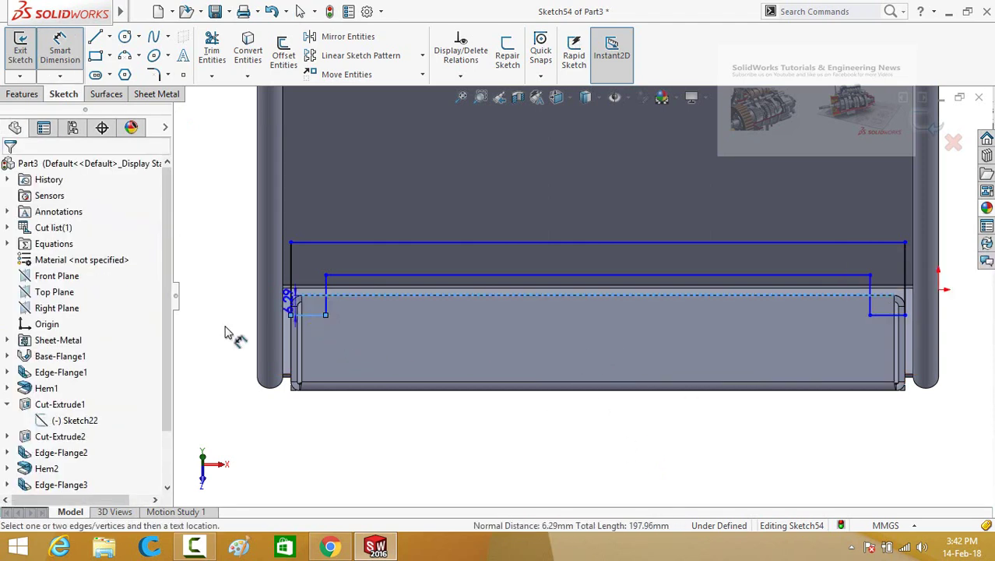
click(211, 267)
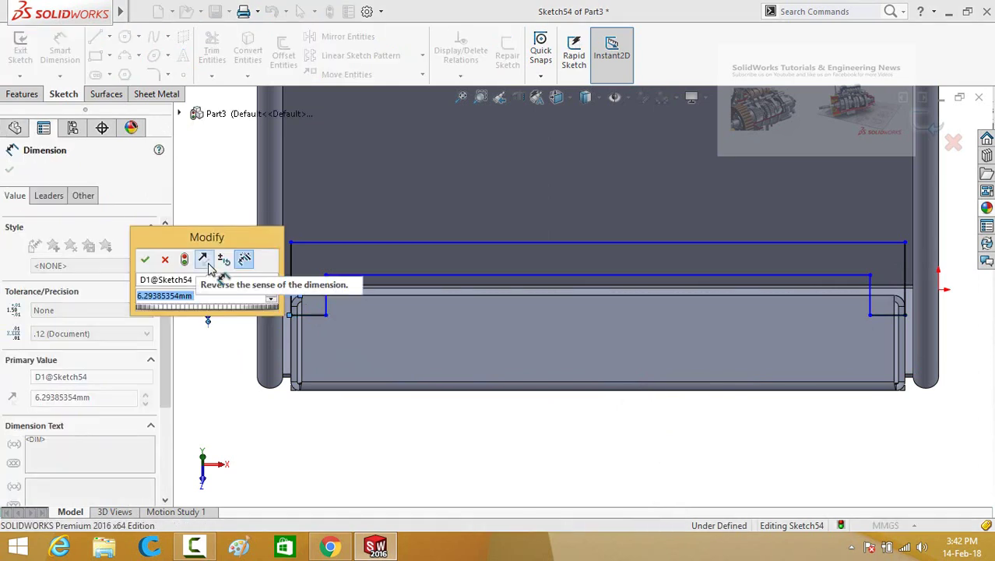
click(145, 260)
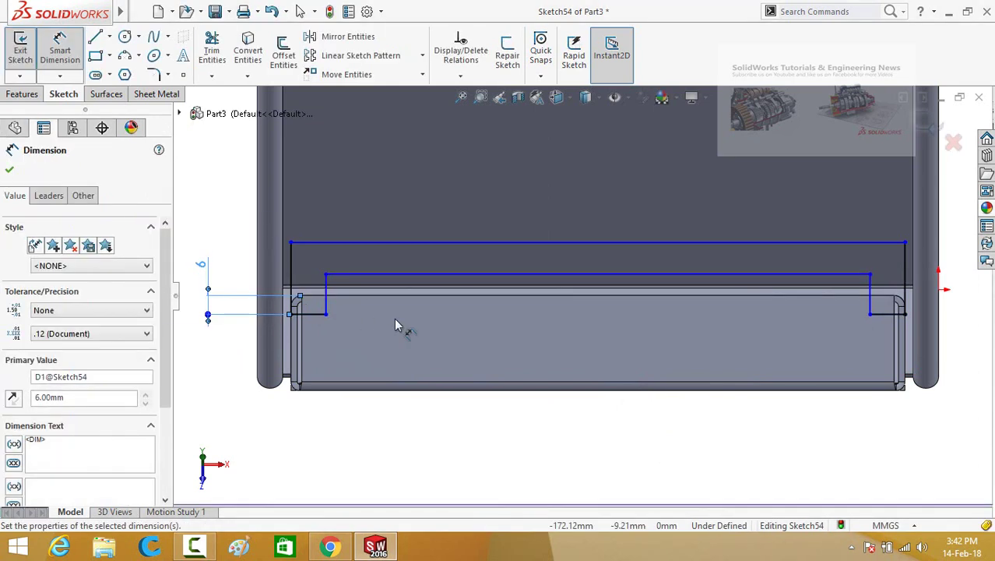
- Dimension the width of the profile's end leg to 6 mm
click(323, 315)
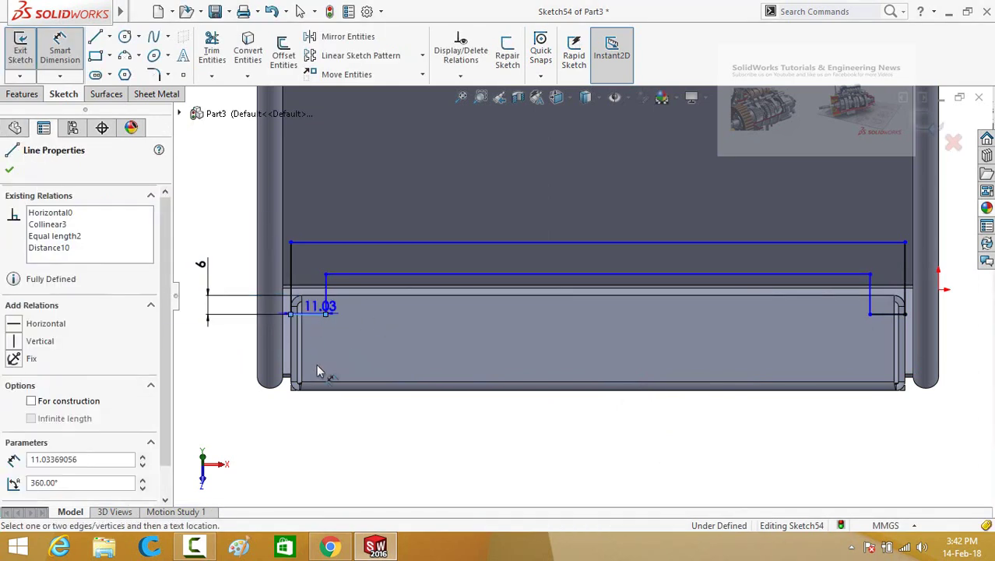
click(260, 426)
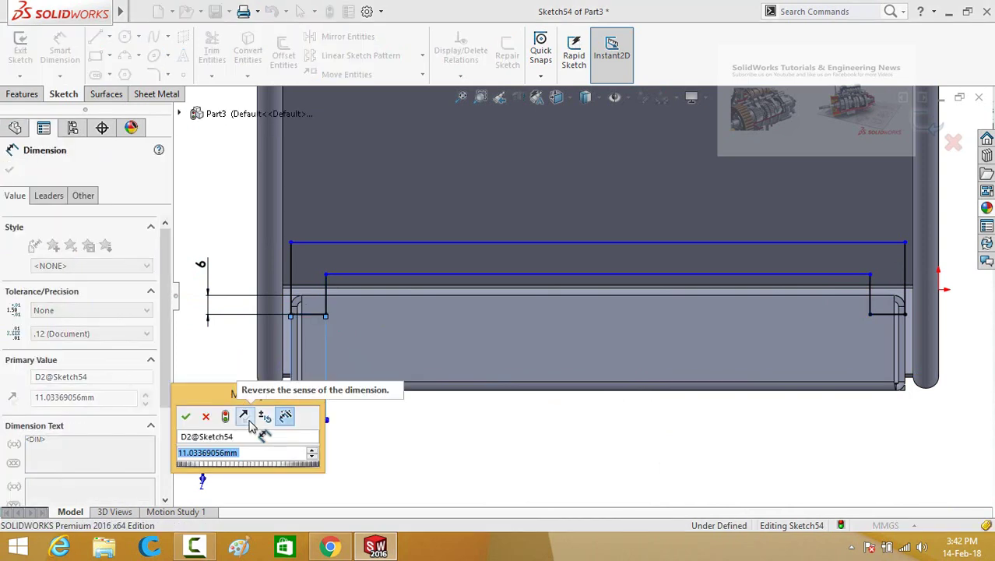
text(6)
click(186, 416)
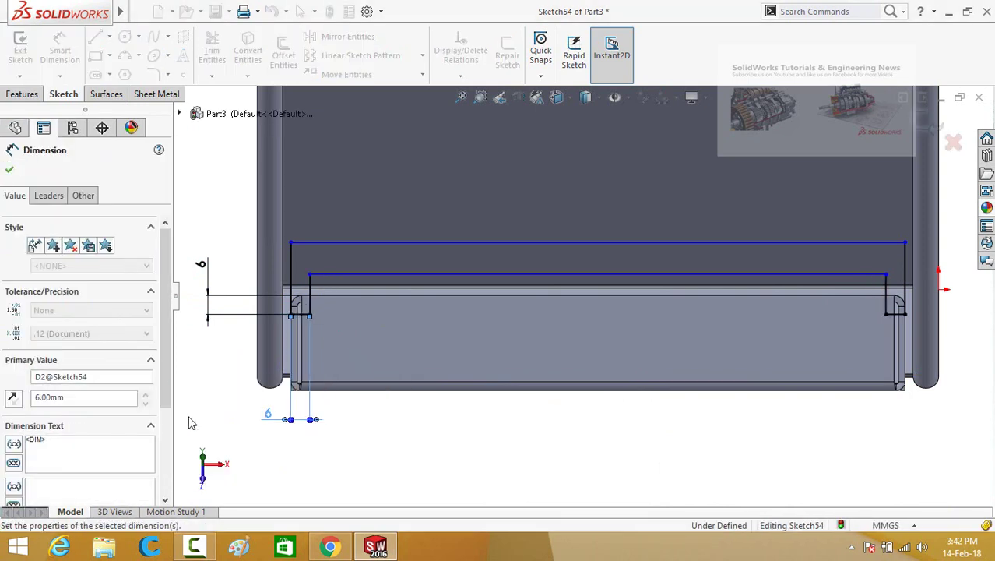
key(Escape)
- Show the model's hidden lines and set the end leg's width to 8 mm to cover the hem
click(590, 100)
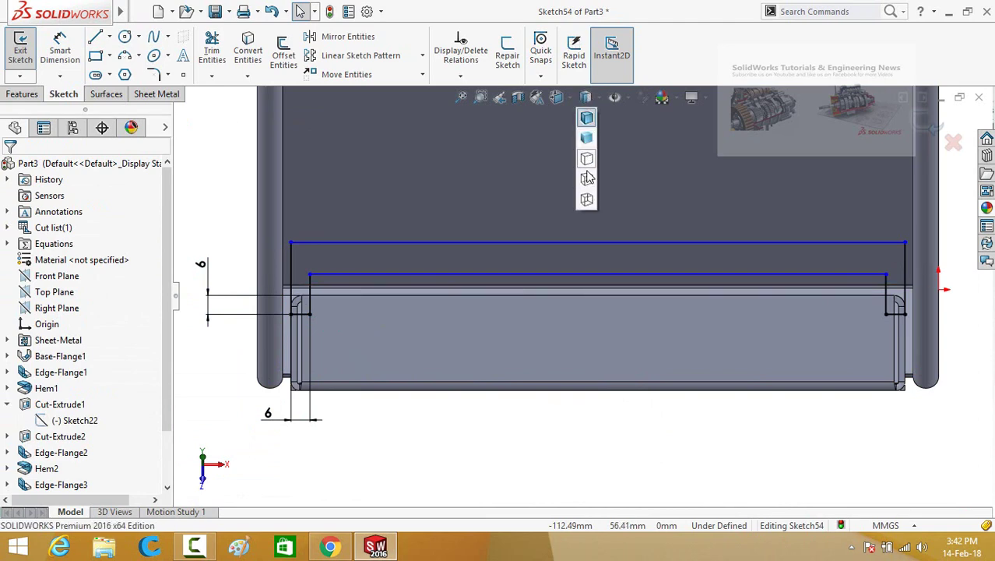
click(589, 191)
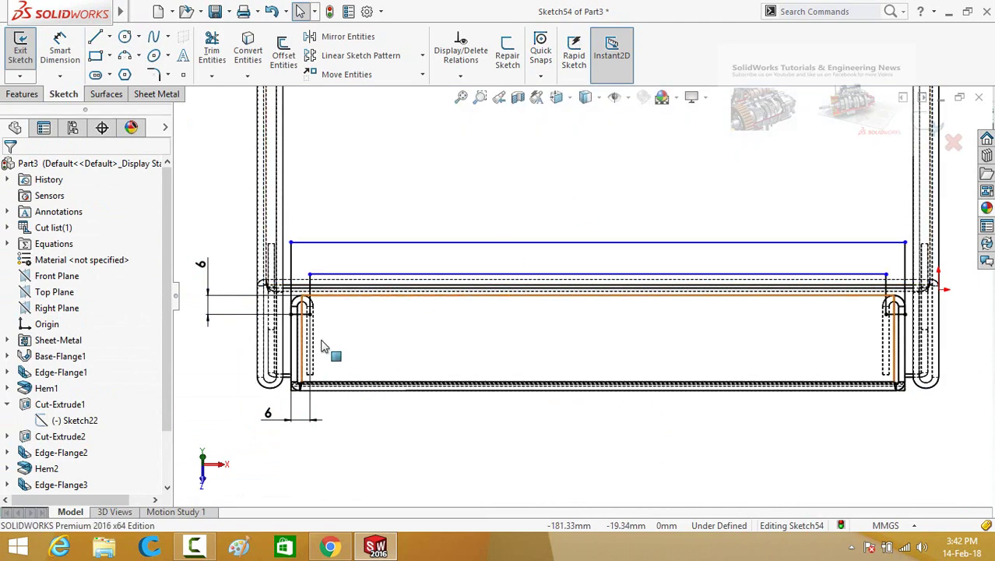
scroll(315, 374, down, 2)
drag(310, 423, 264, 463)
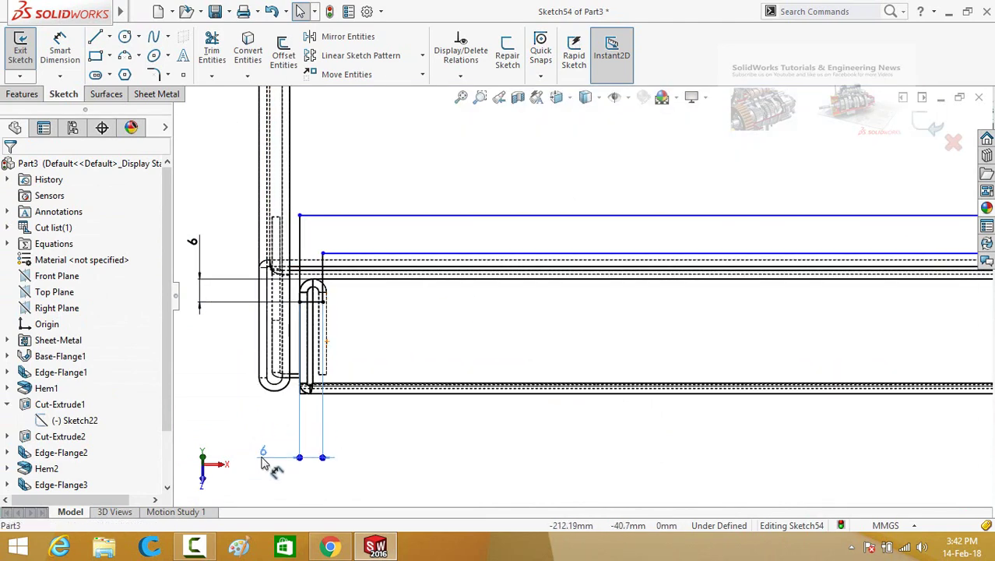
double_click(263, 436)
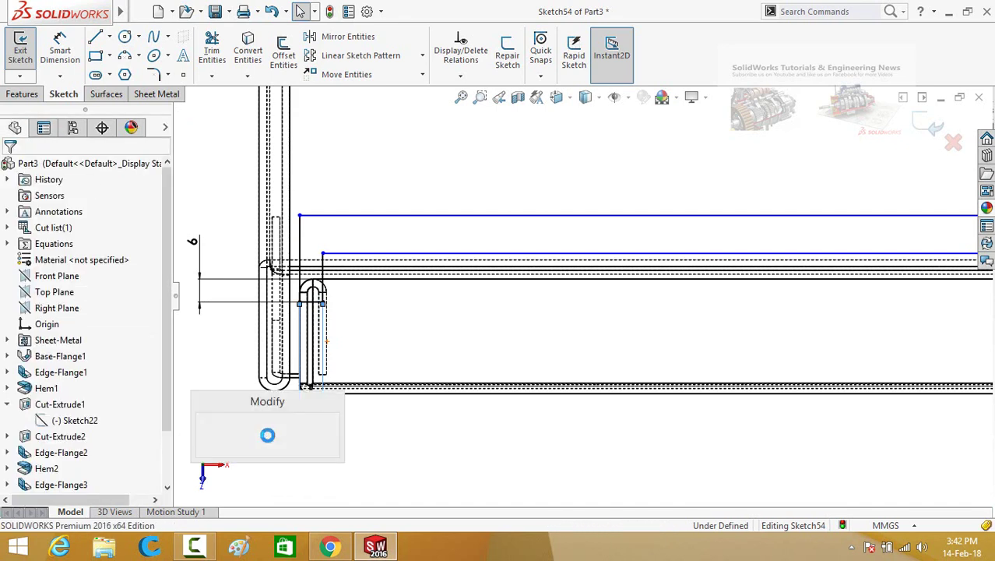
text(8)
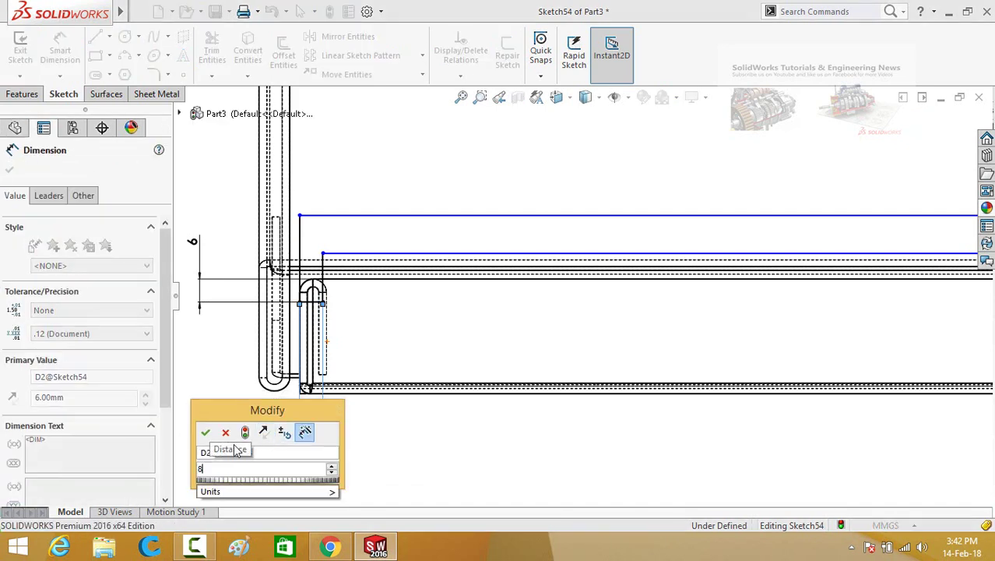
click(205, 433)
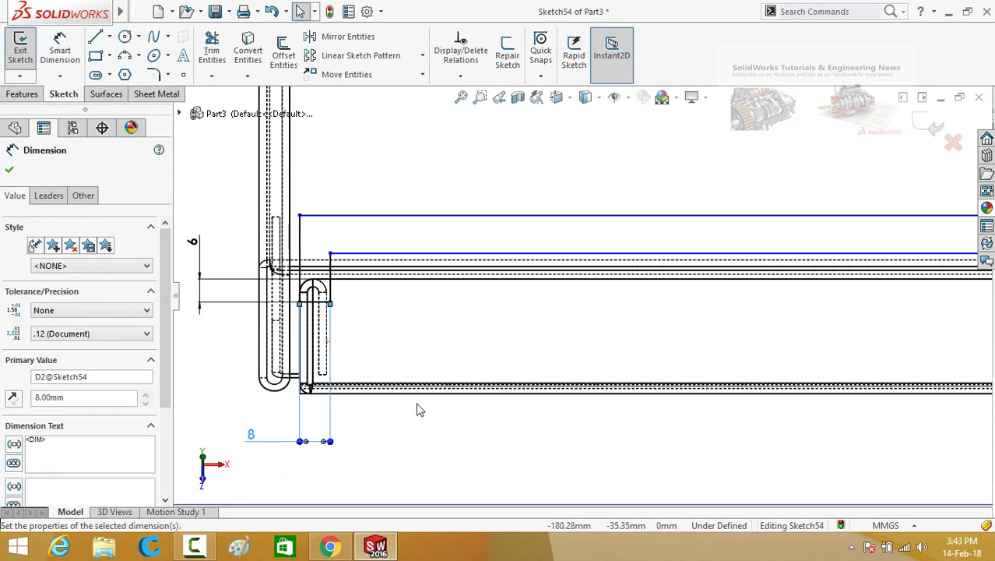
- Fit the whole model in view and restore the shaded display with edges
key(f)
click(586, 97)
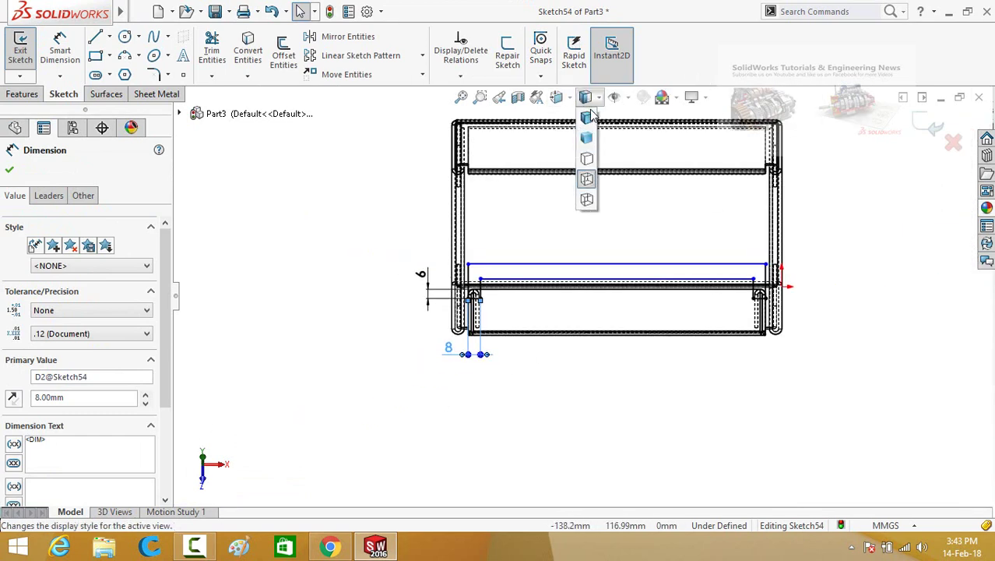
click(585, 117)
click(855, 250)
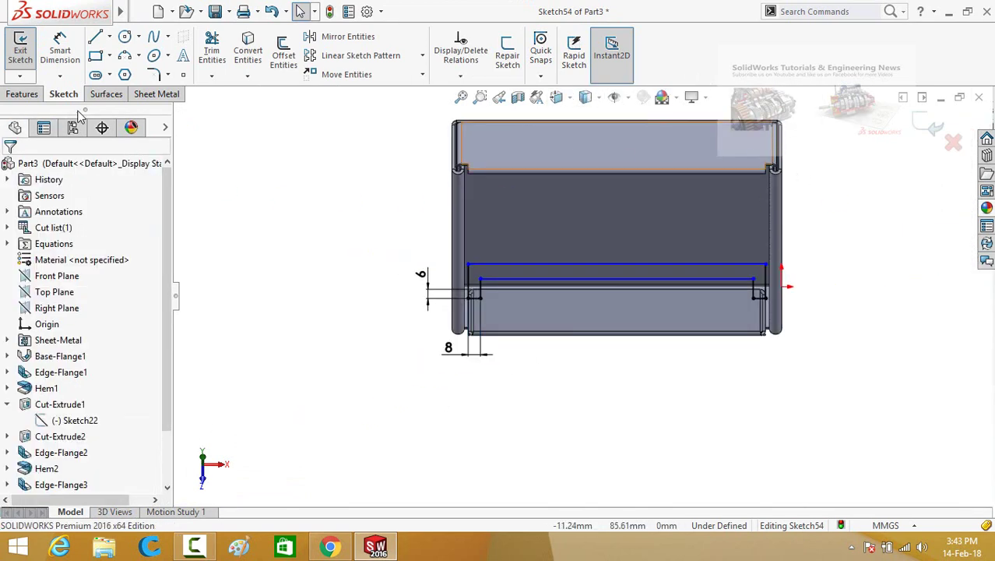
- Cut-extrude the profile 2 mm Blind with Normal cut to notch both ends of the lid's front flange
click(21, 93)
click(222, 50)
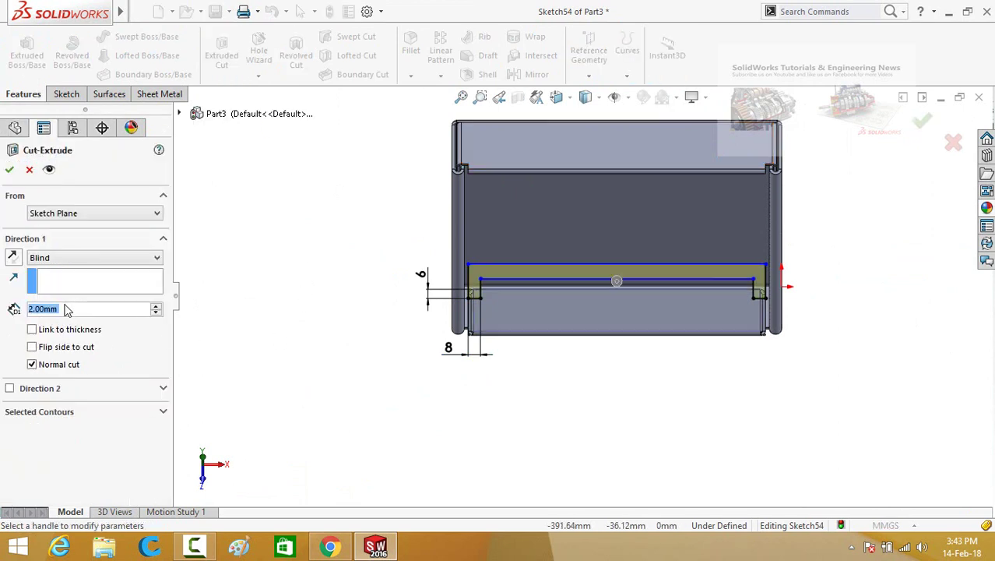
click(10, 170)
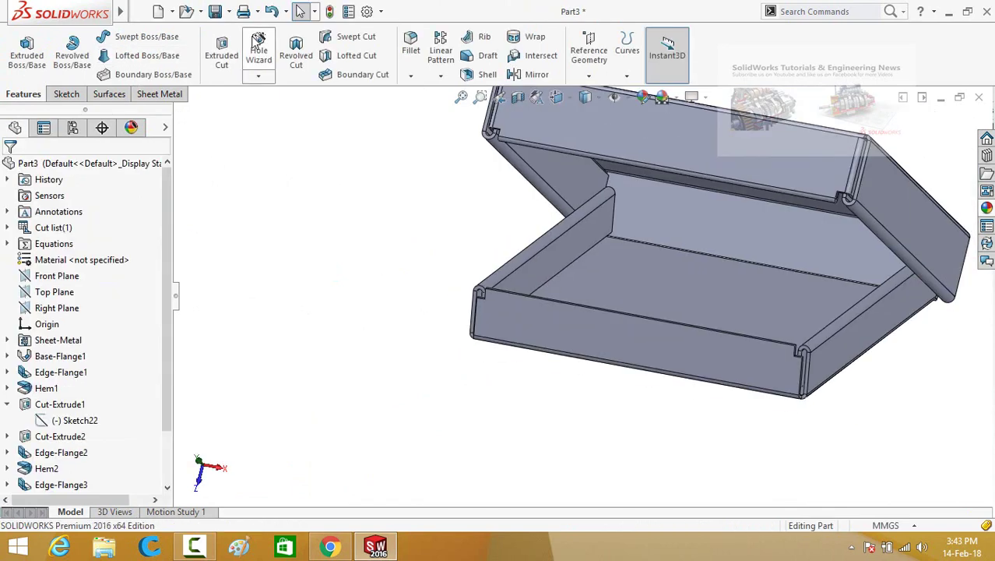
- Start an edge flange from both vertical end edges of the box's front wall, directed back inside the side hems
click(156, 94)
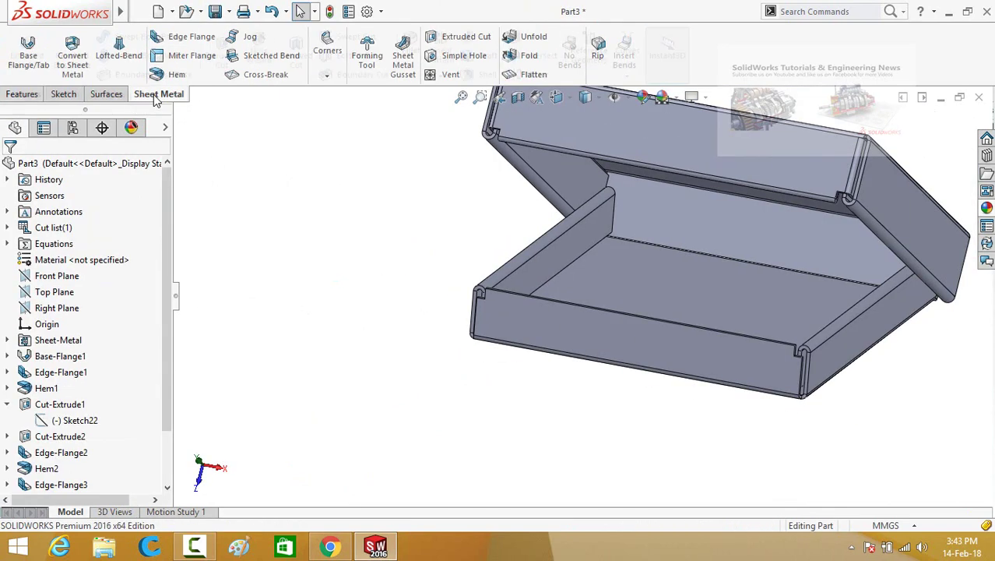
click(173, 36)
scroll(451, 308, down, 5)
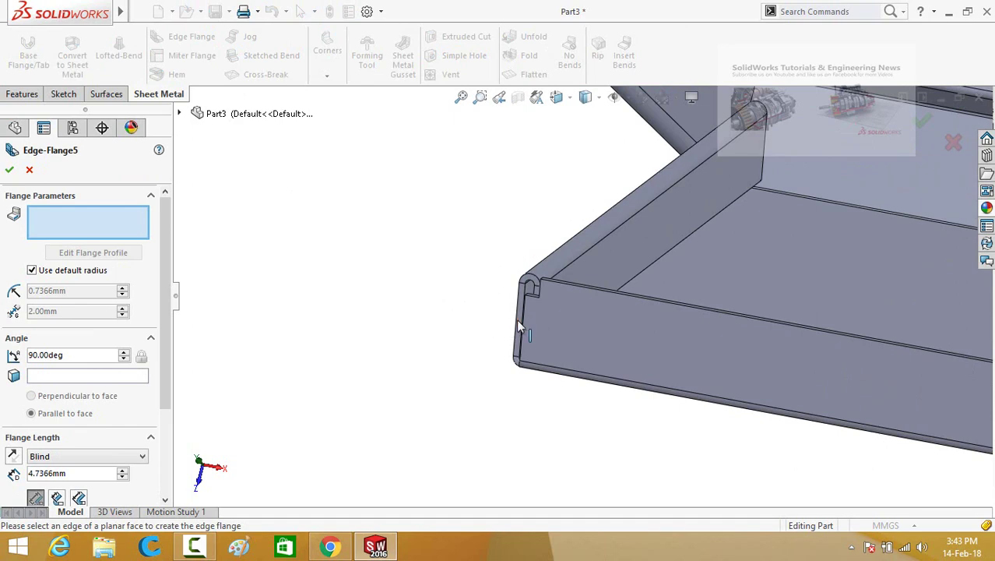
click(525, 325)
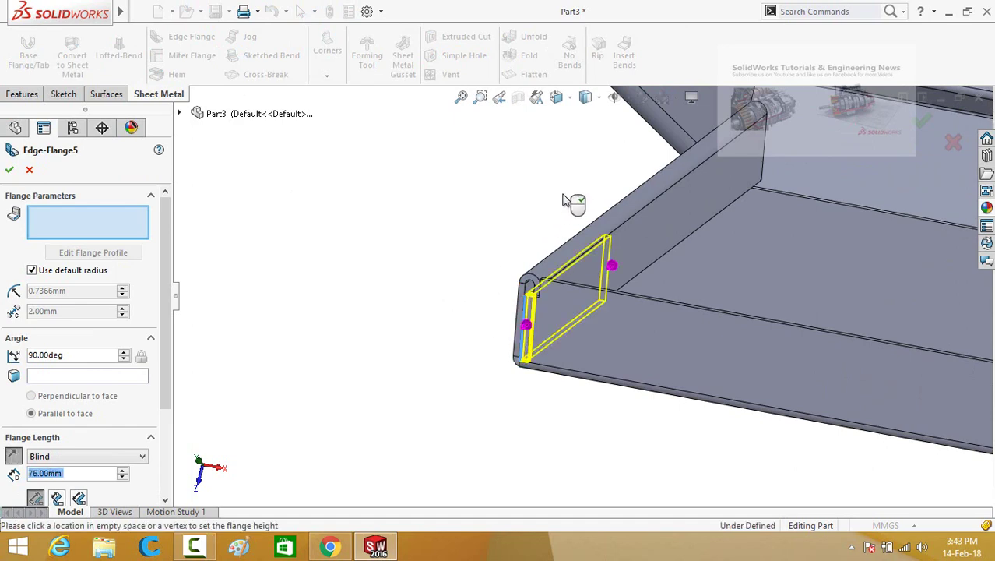
scroll(459, 280, up, 5)
scroll(811, 351, down, 4)
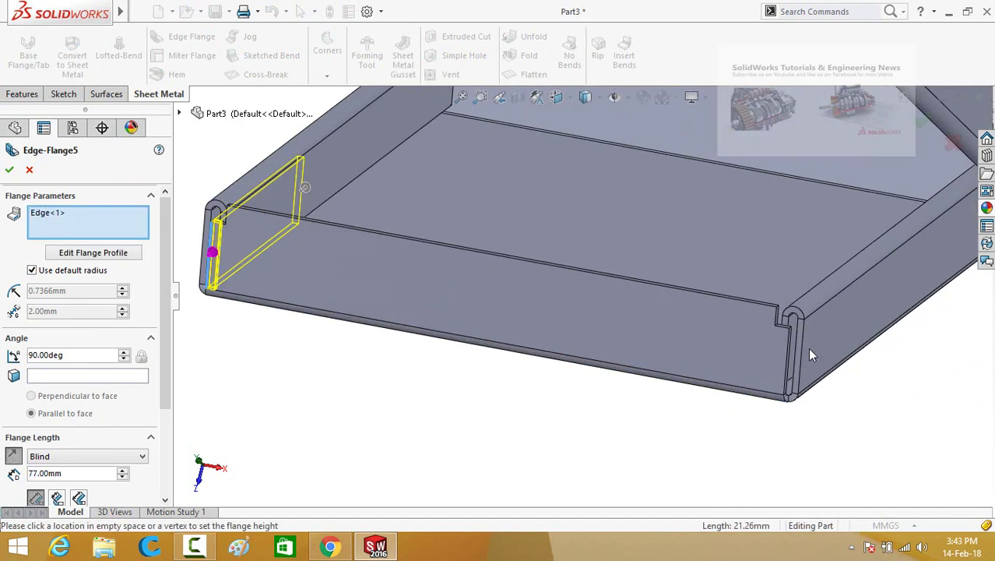
click(787, 362)
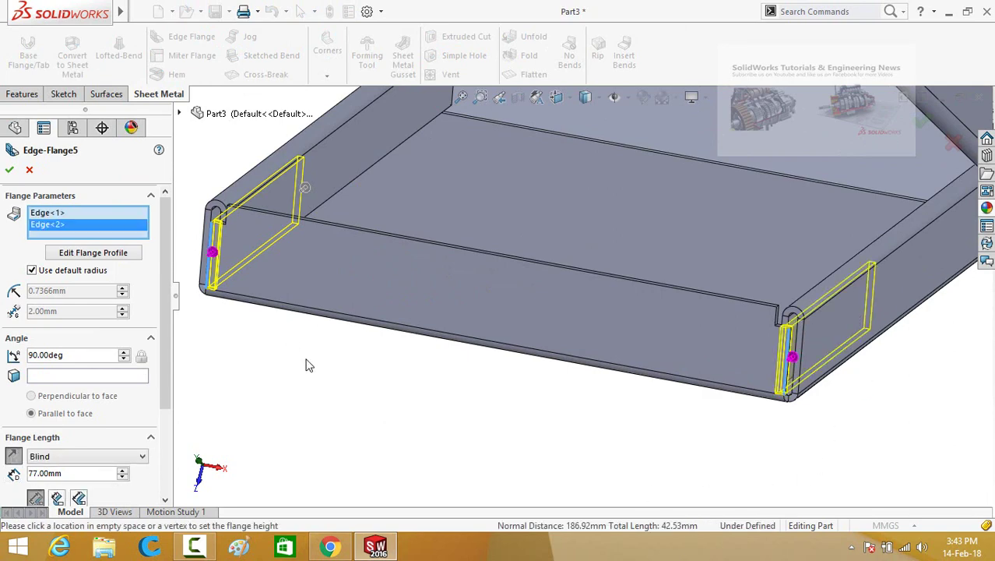
- Set the edge flange length to 20 mm Blind and create the two corner flanges
scroll(309, 365, up, 2)
drag(164, 351, 163, 428)
click(83, 355)
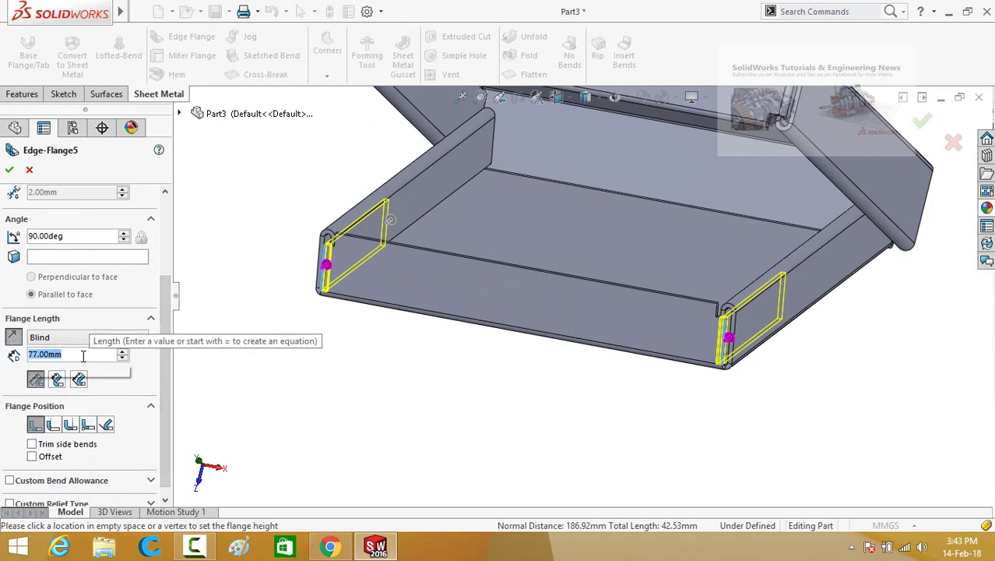
text(20)
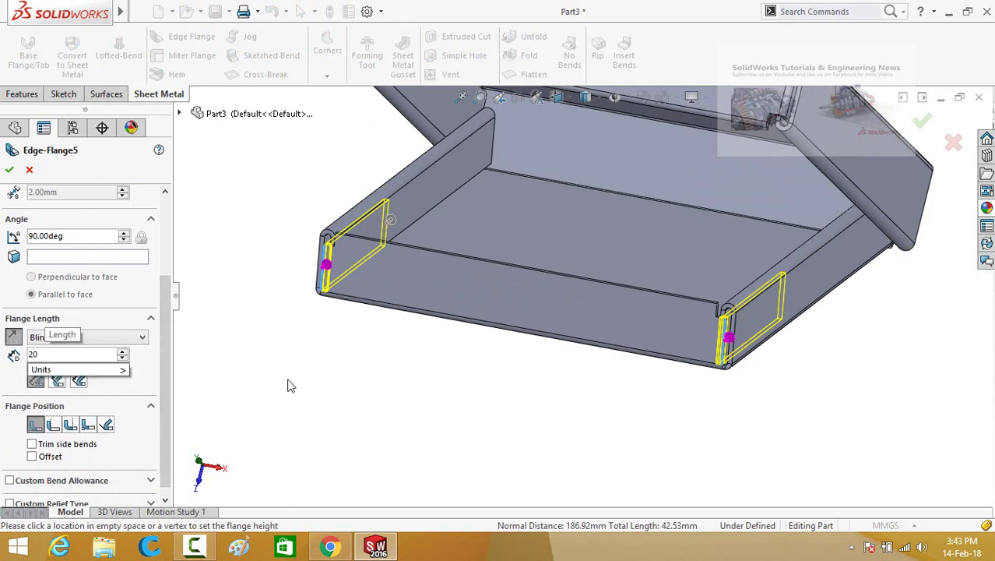
key(Return)
click(10, 171)
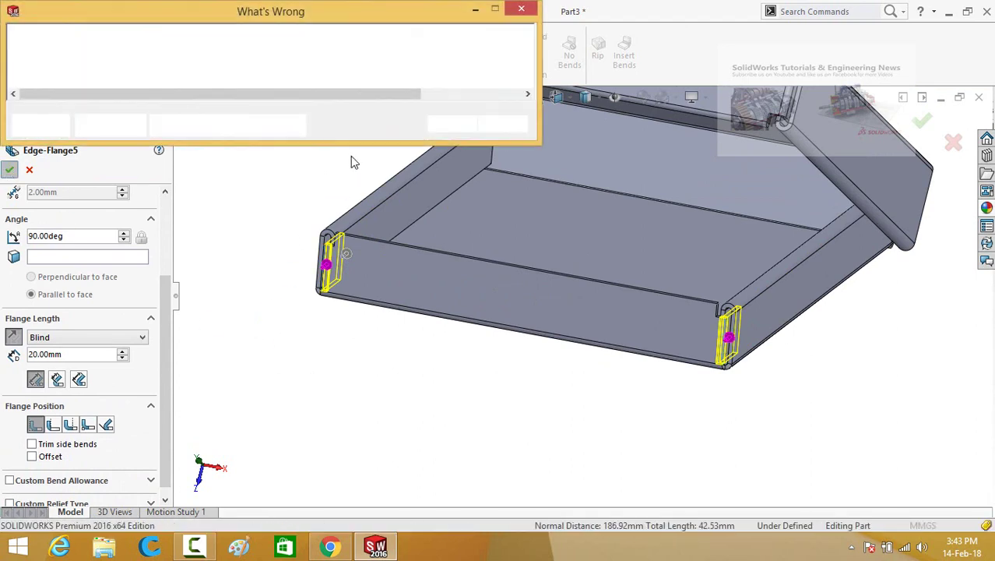
click(450, 125)
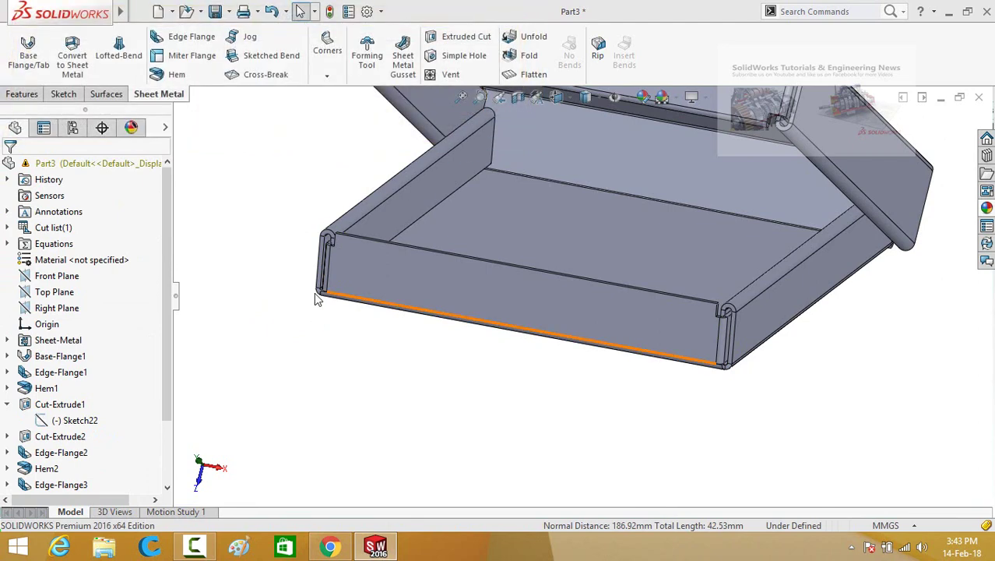
- Edit the hem on the box's side walls and set its gap distance to 4 mm to clear the corner flange
scroll(246, 395, down, 4)
middle_drag(537, 326, 563, 290)
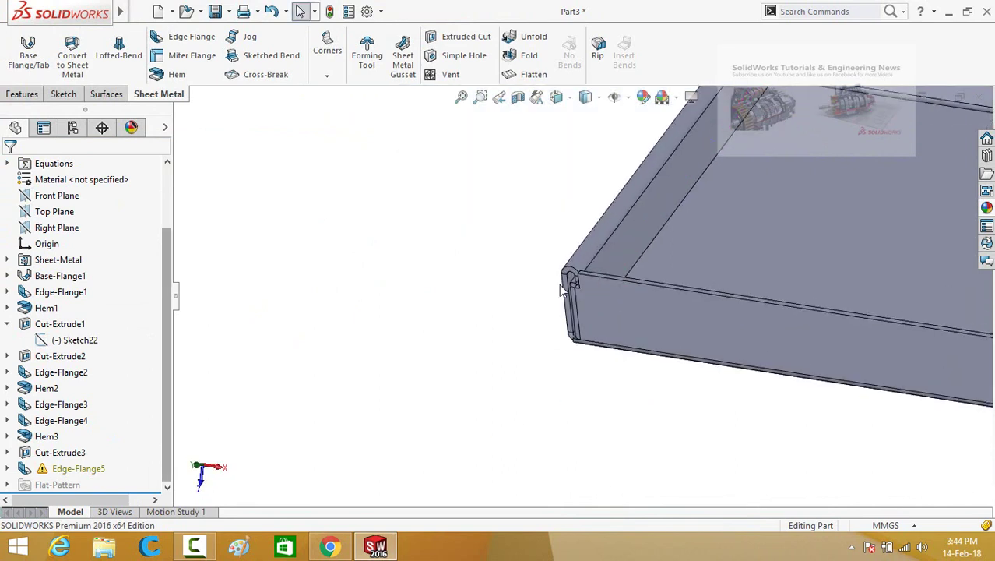
scroll(558, 285, down, 6)
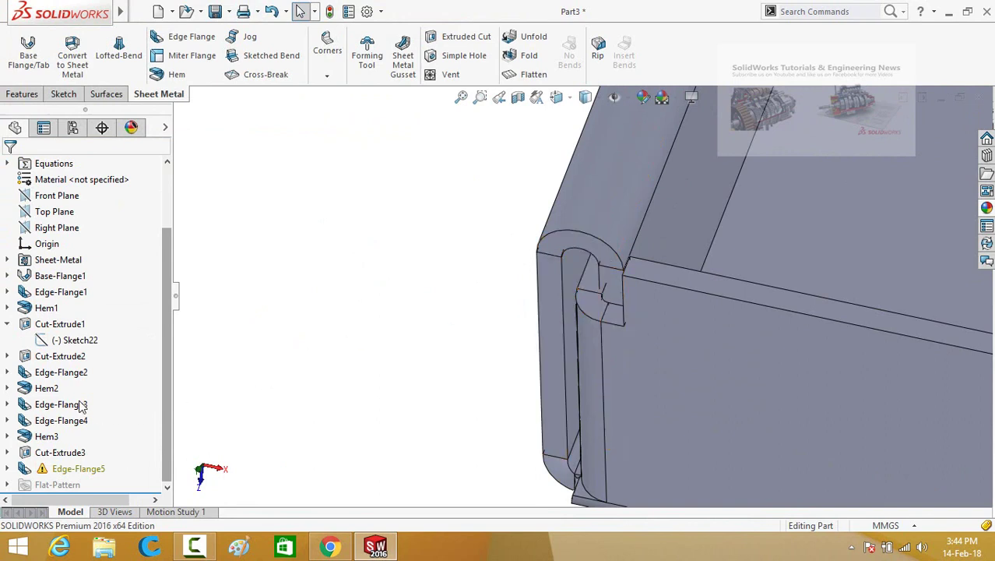
click(43, 436)
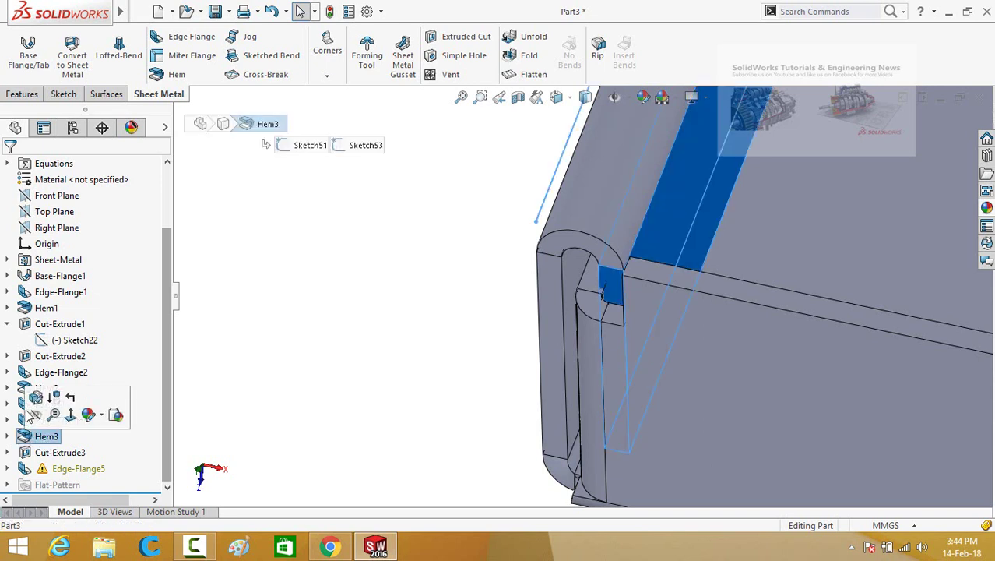
click(35, 398)
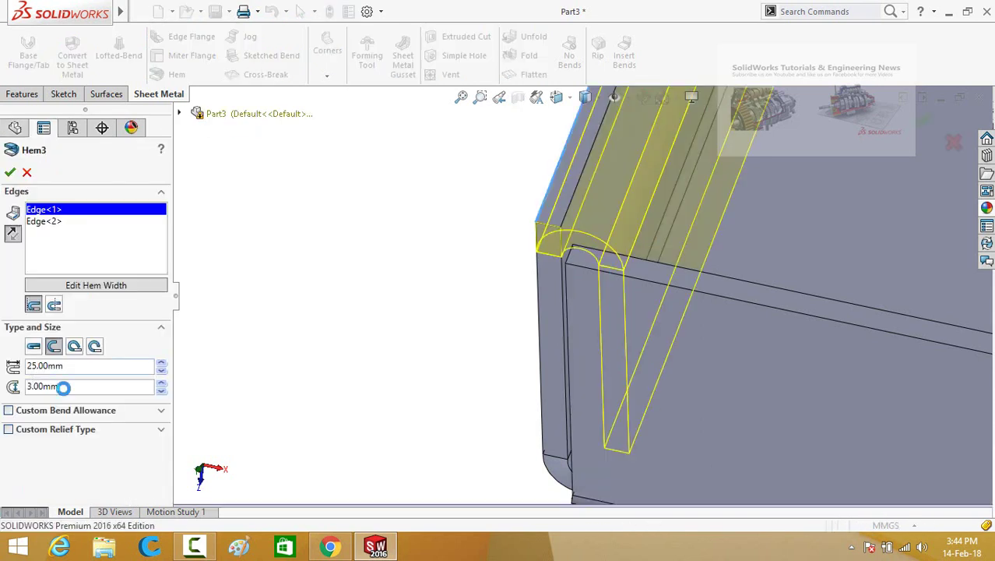
double_click(65, 387)
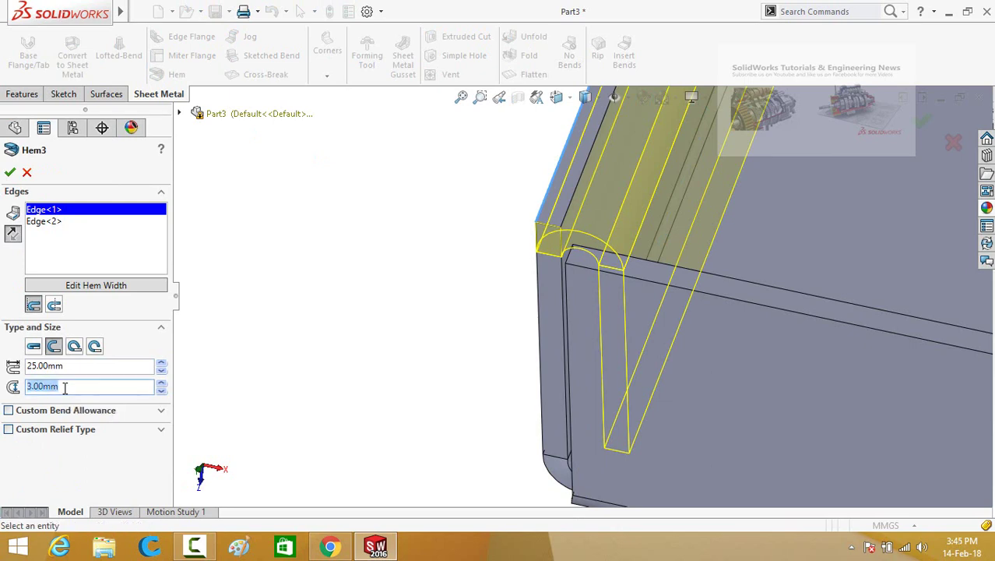
key(Return)
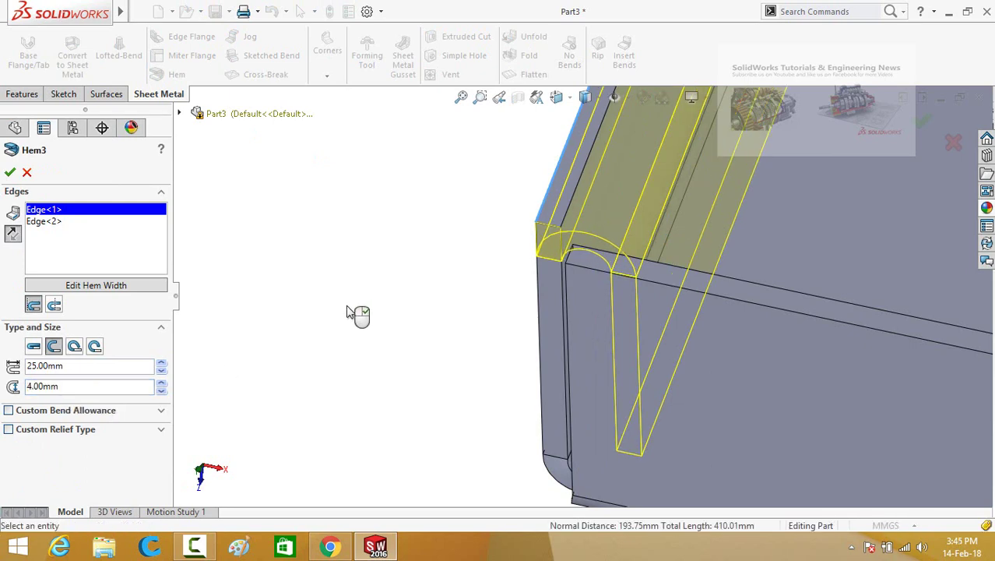
click(9, 173)
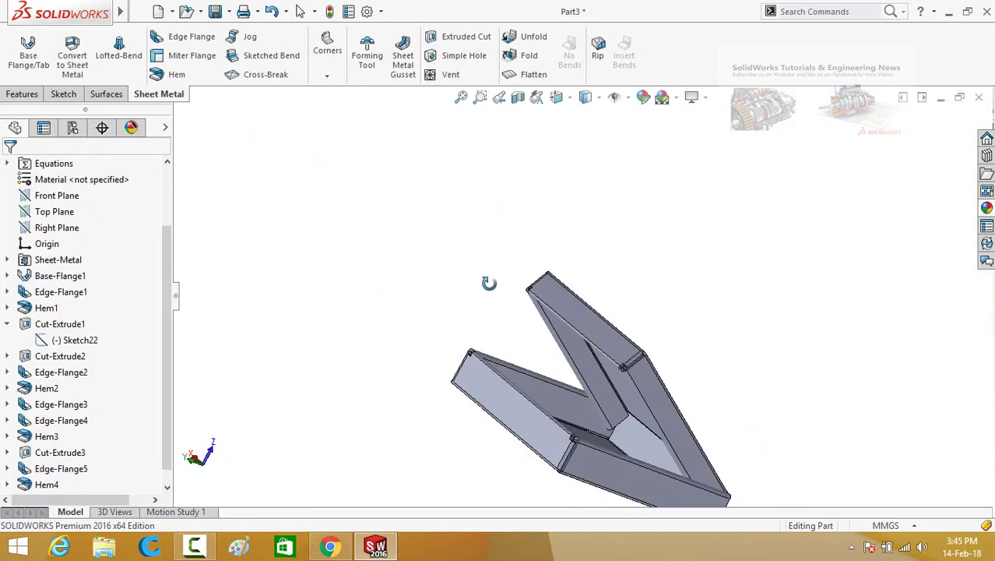
- Assign the Pine material from the Woods category to the part
middle_drag(489, 283, 466, 350)
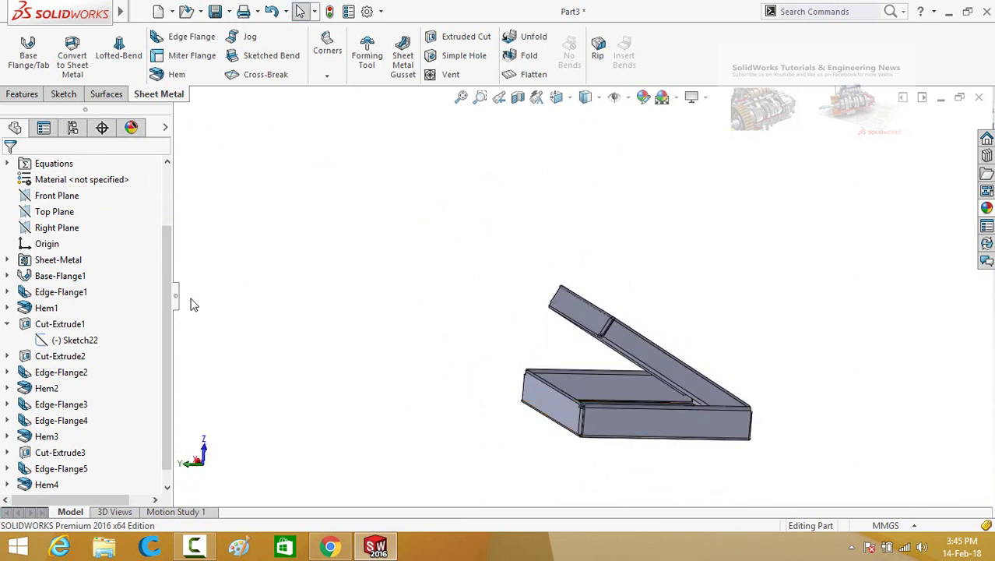
scroll(151, 252, up, 2)
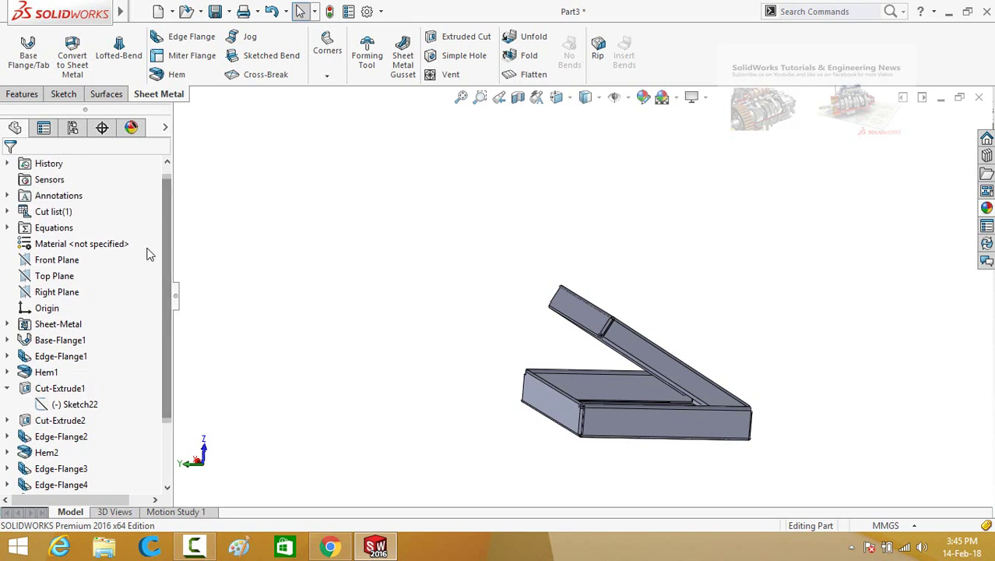
right_click(37, 247)
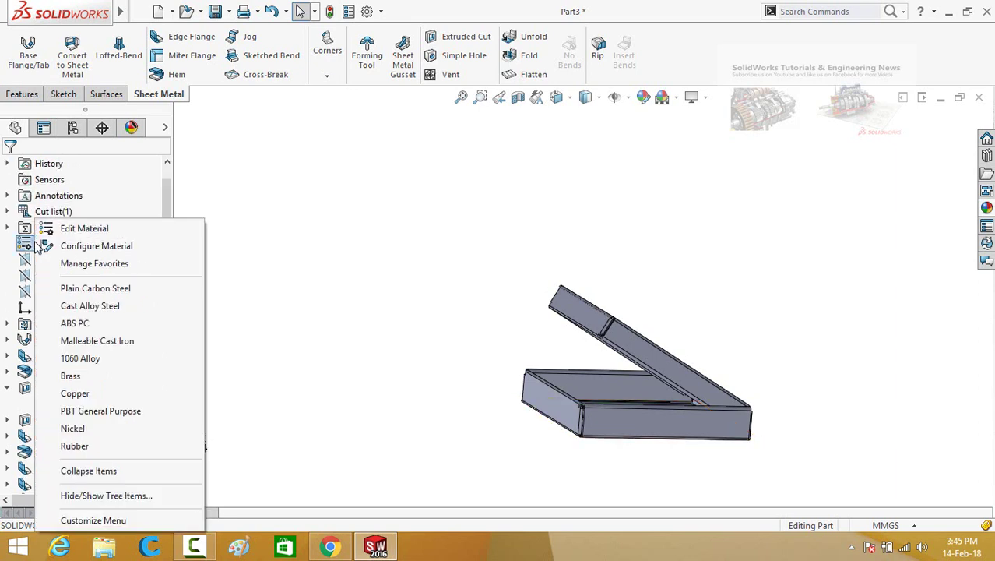
click(86, 229)
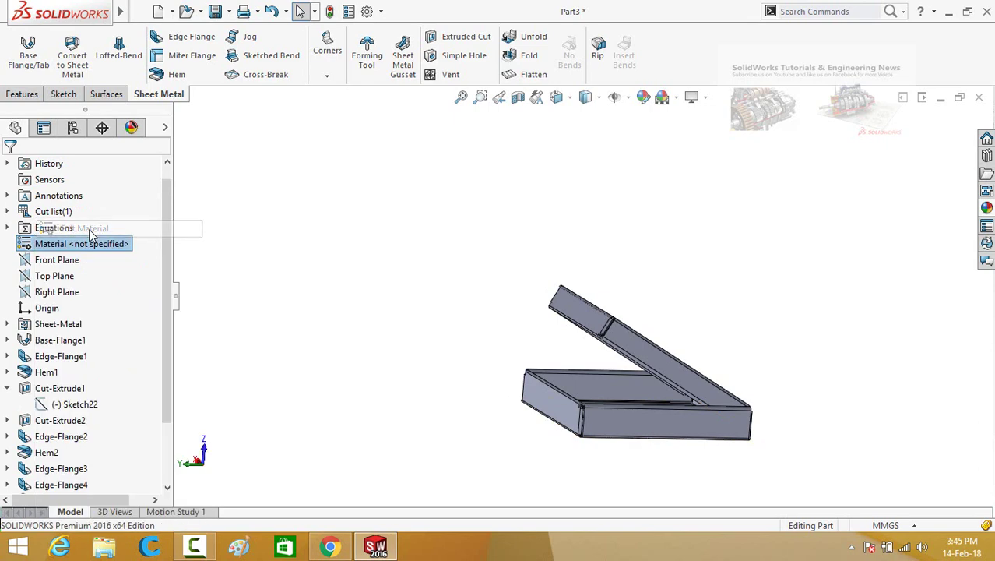
drag(424, 150, 419, 398)
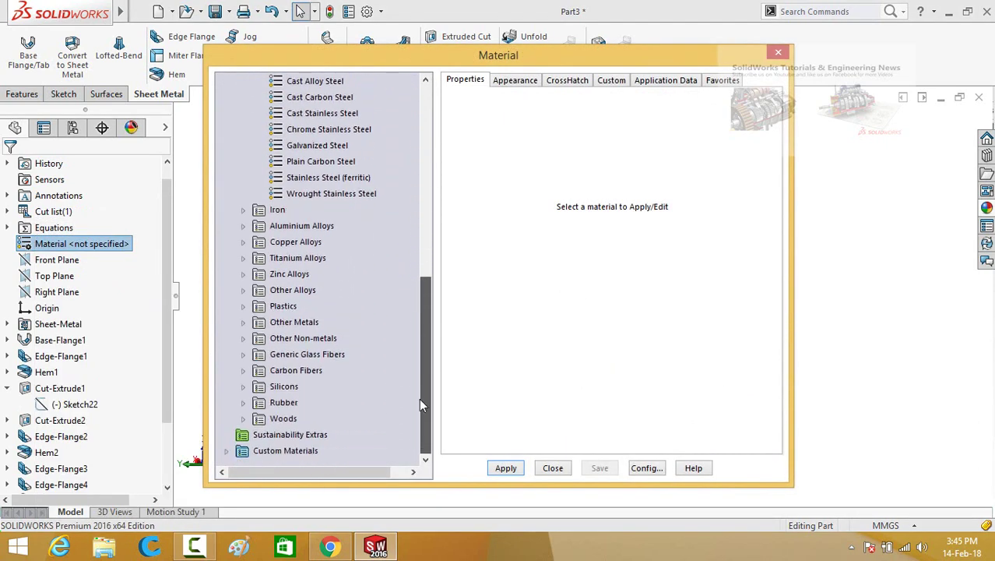
click(246, 418)
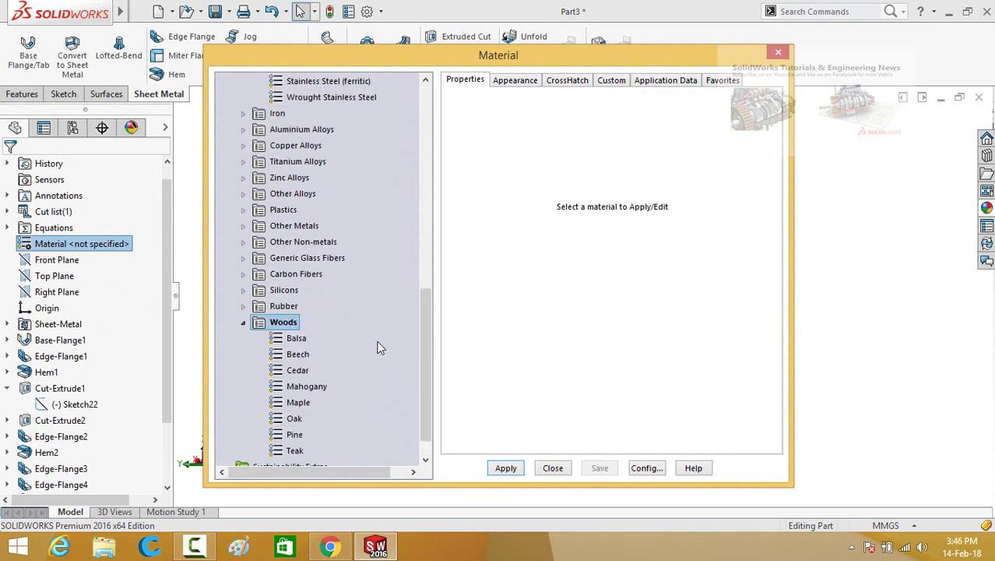
drag(429, 337, 429, 349)
drag(526, 61, 313, 17)
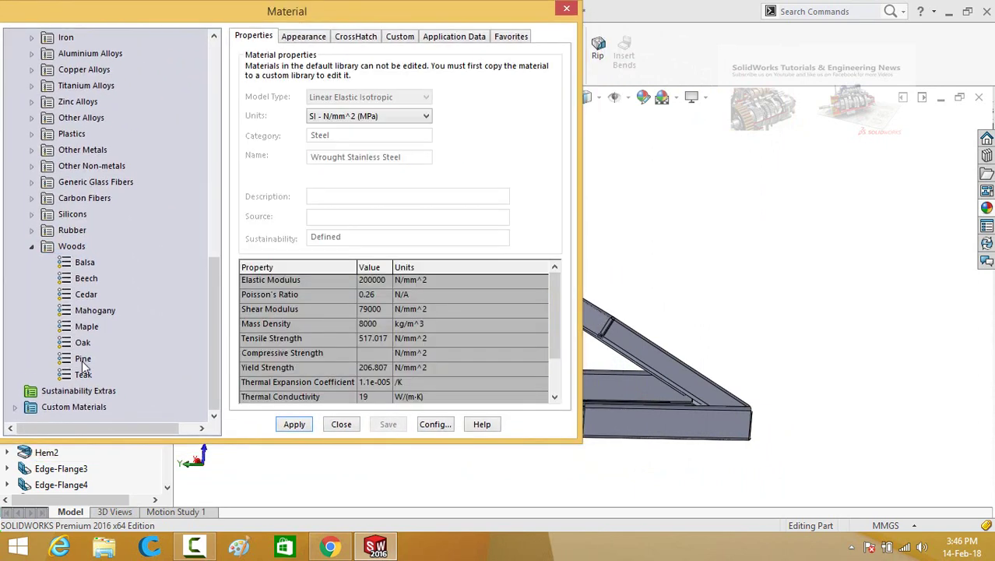
click(84, 360)
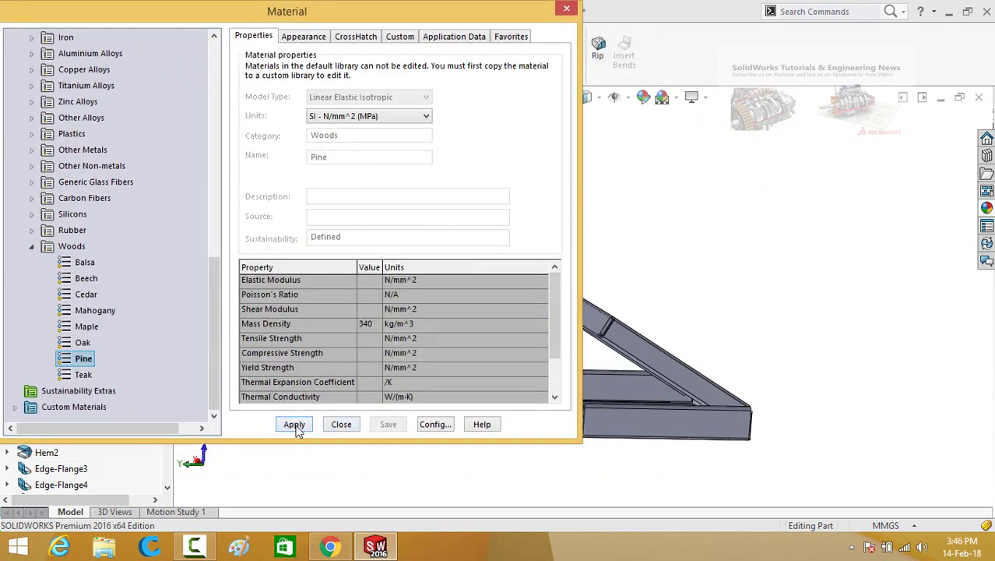
click(341, 426)
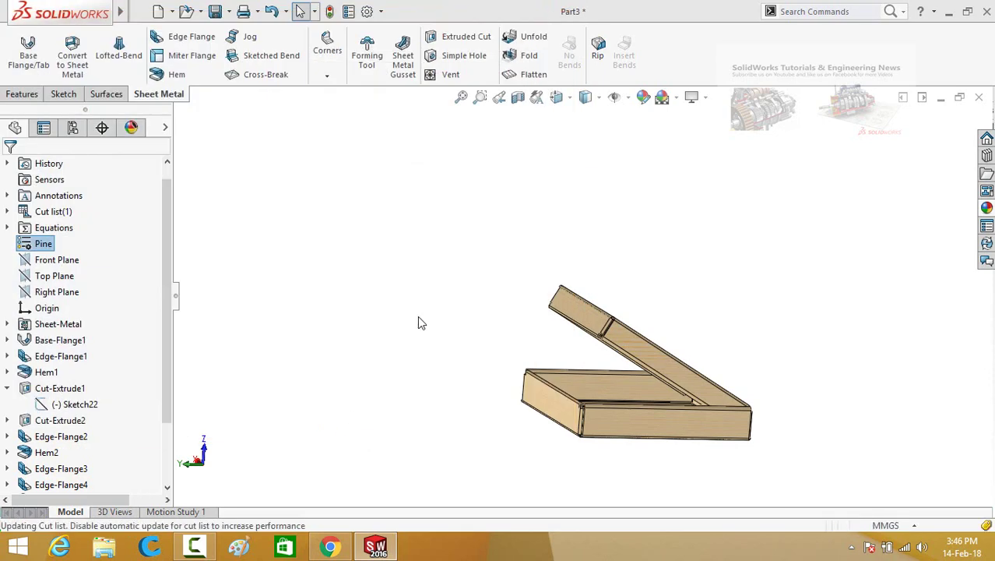
- Unfold all bends of the box, keeping the underside of its base as the fixed face
middle_drag(524, 283, 470, 368)
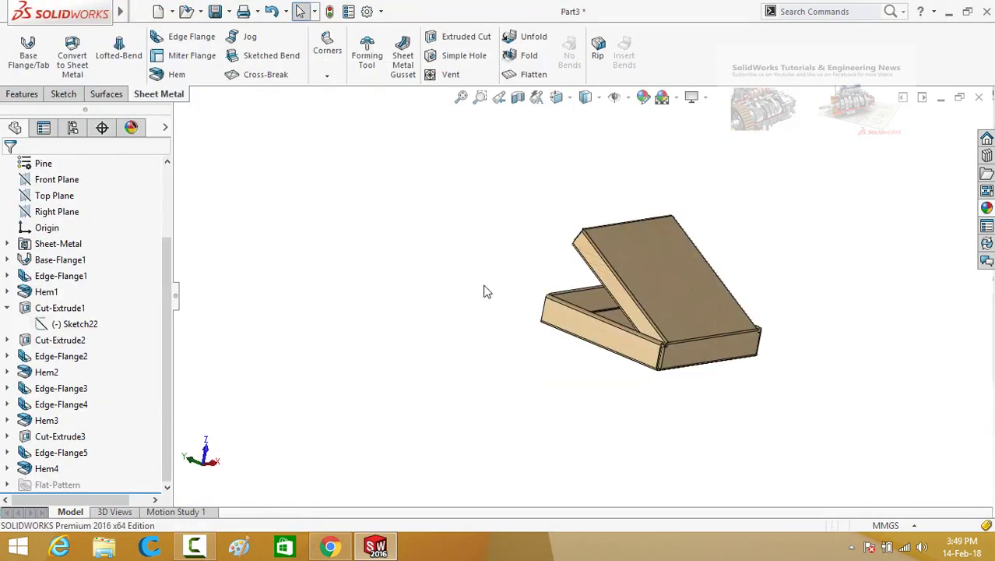
middle_drag(485, 289, 547, 194)
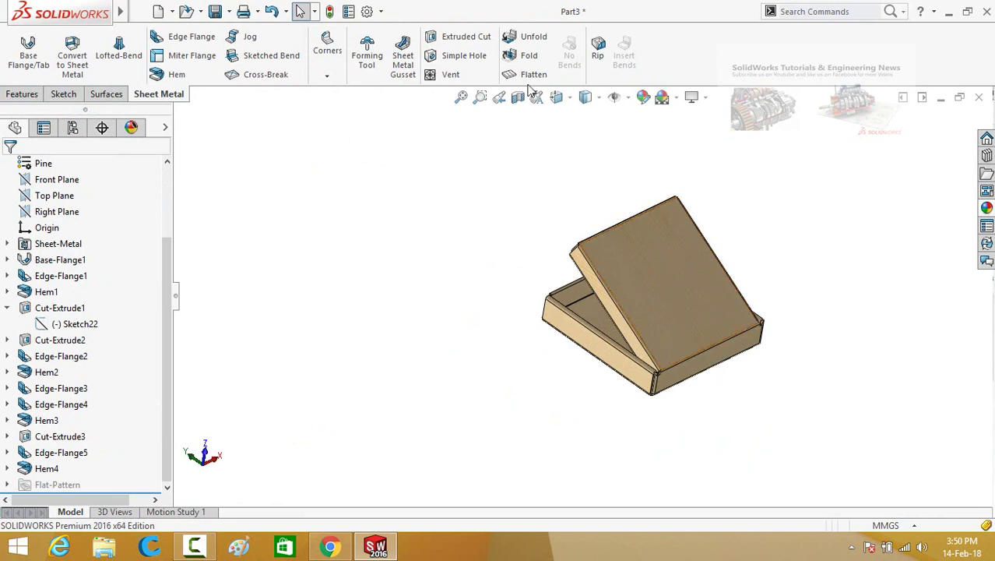
click(517, 39)
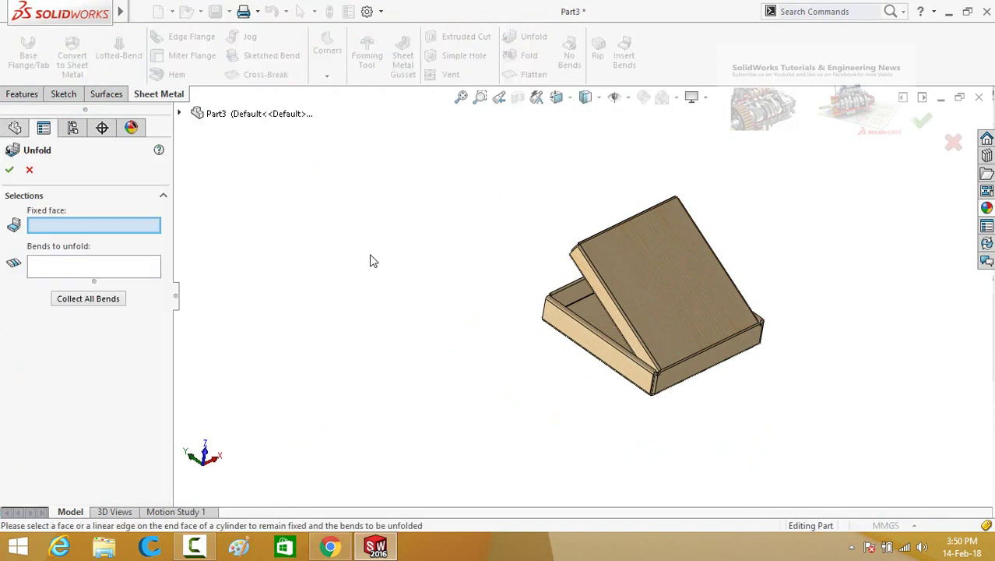
middle_drag(442, 404, 404, 296)
click(608, 326)
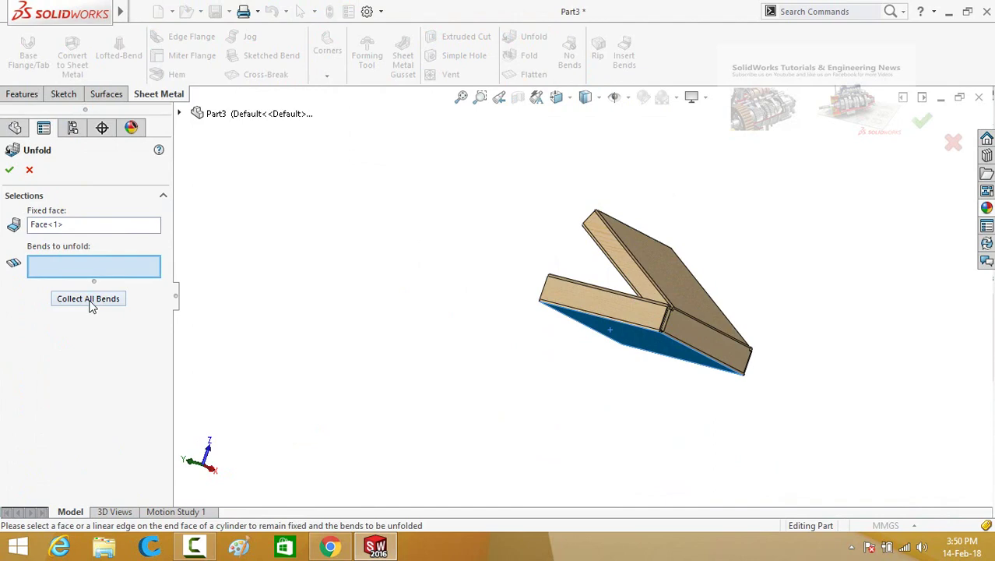
click(88, 299)
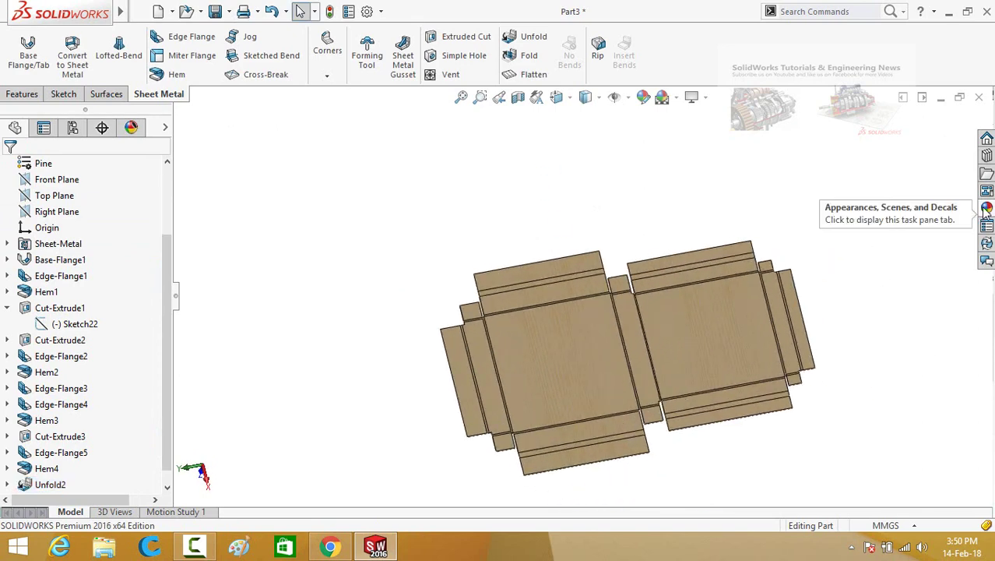
- Place a decals logo on the unfolded lid panel and replace its image with oven_fresh from the Desktop
click(985, 209)
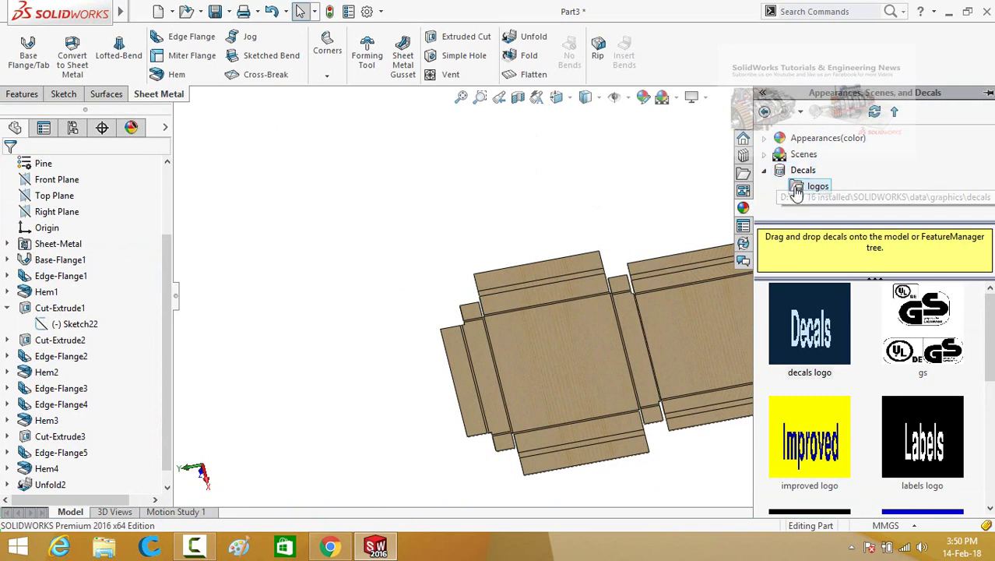
drag(827, 336, 706, 340)
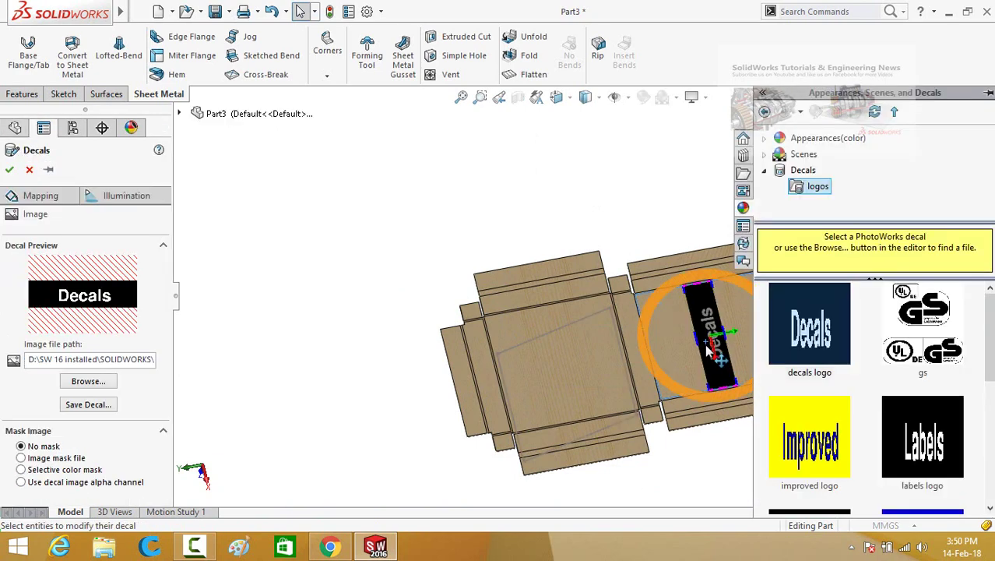
click(84, 382)
click(54, 158)
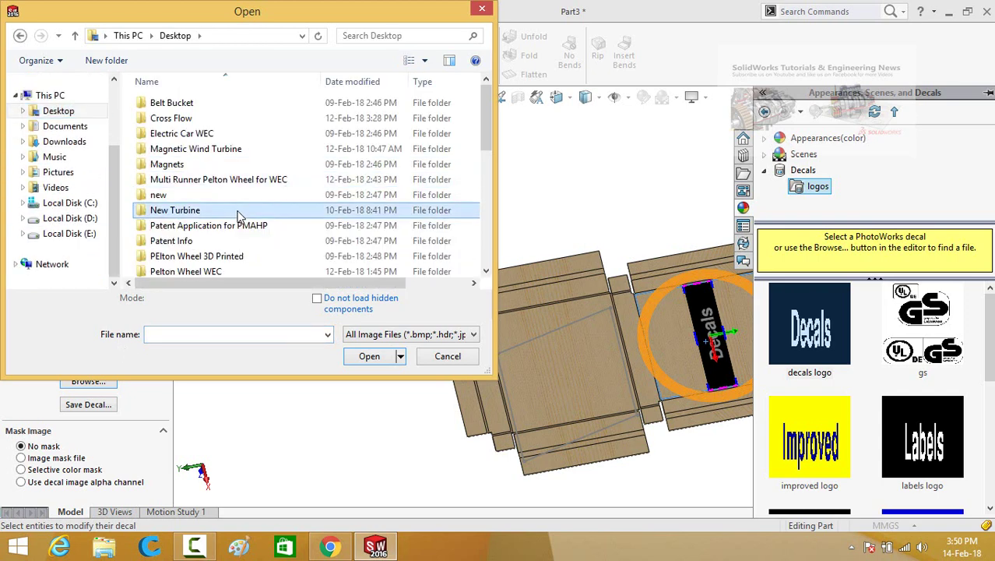
scroll(238, 216, down, 8)
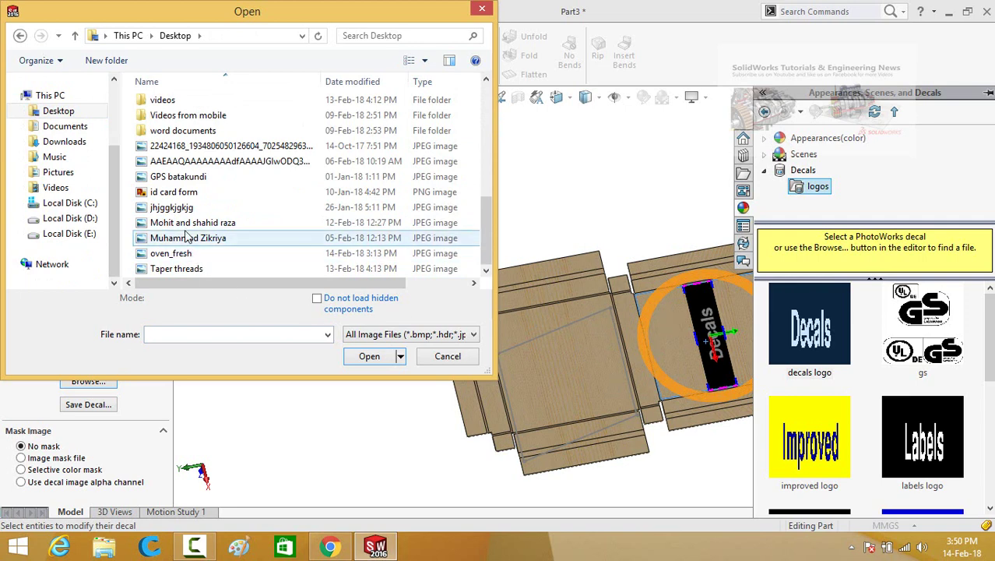
click(175, 254)
click(368, 363)
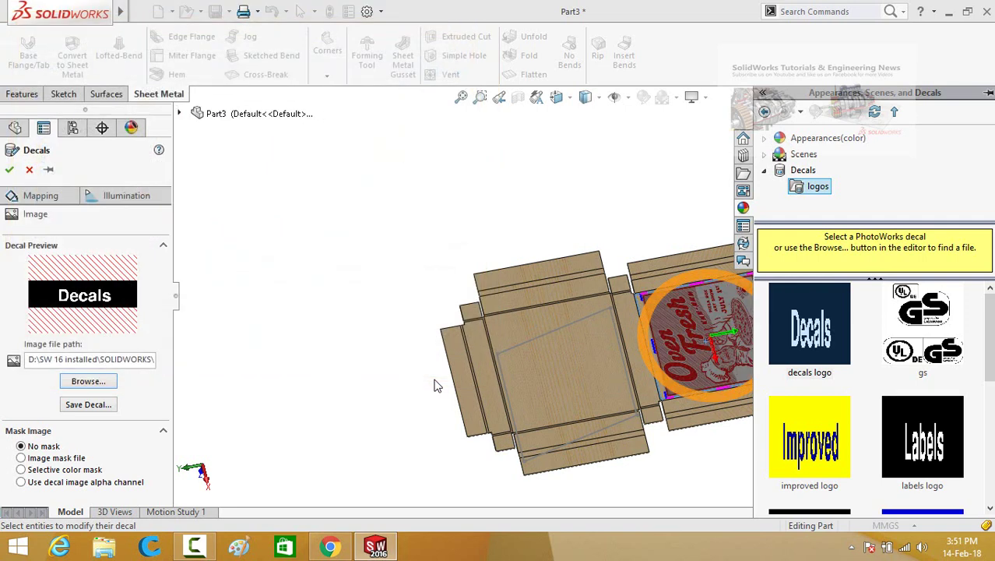
- Enlarge the lid panel's decal to about 238 mm with fixed aspect ratio, shift it slightly to cover the panel, and apply it
scroll(668, 319, down, 3)
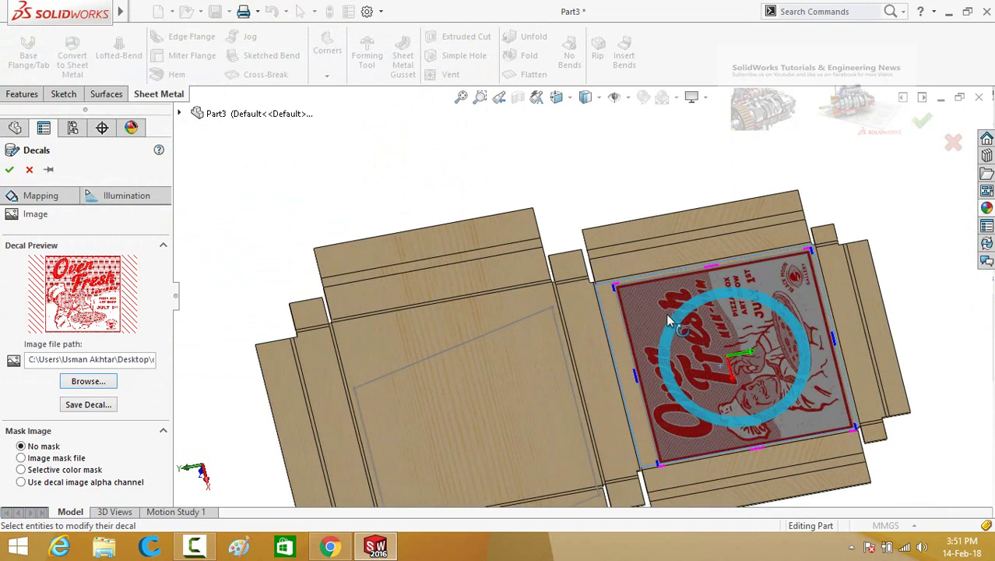
click(50, 205)
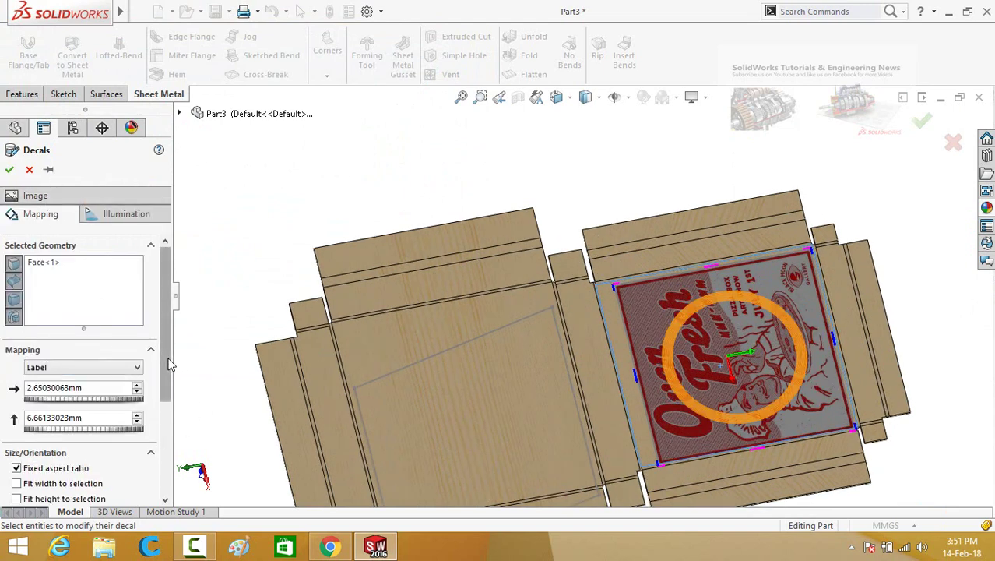
drag(171, 364, 168, 452)
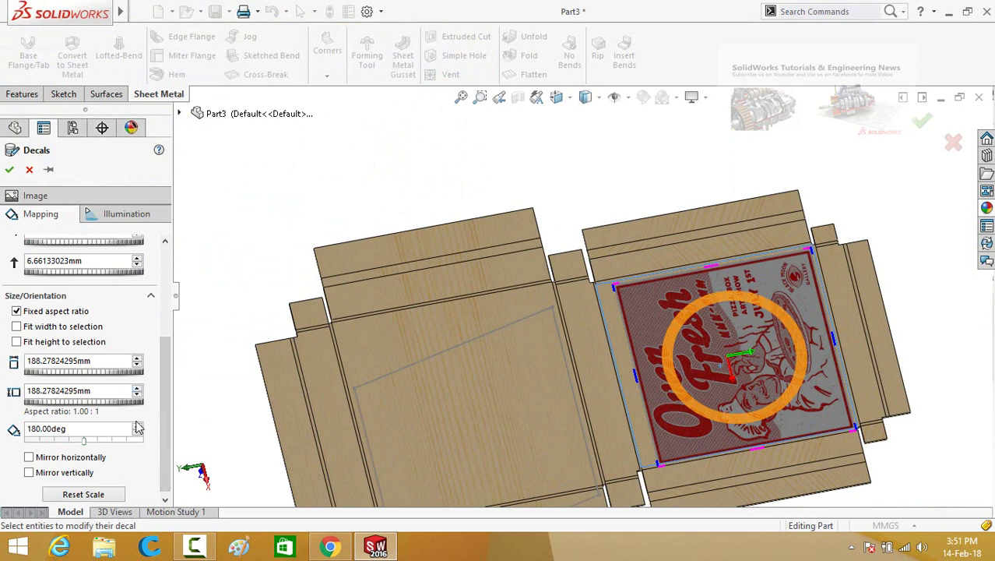
click(137, 359)
click(137, 359)
click(137, 358)
click(138, 360)
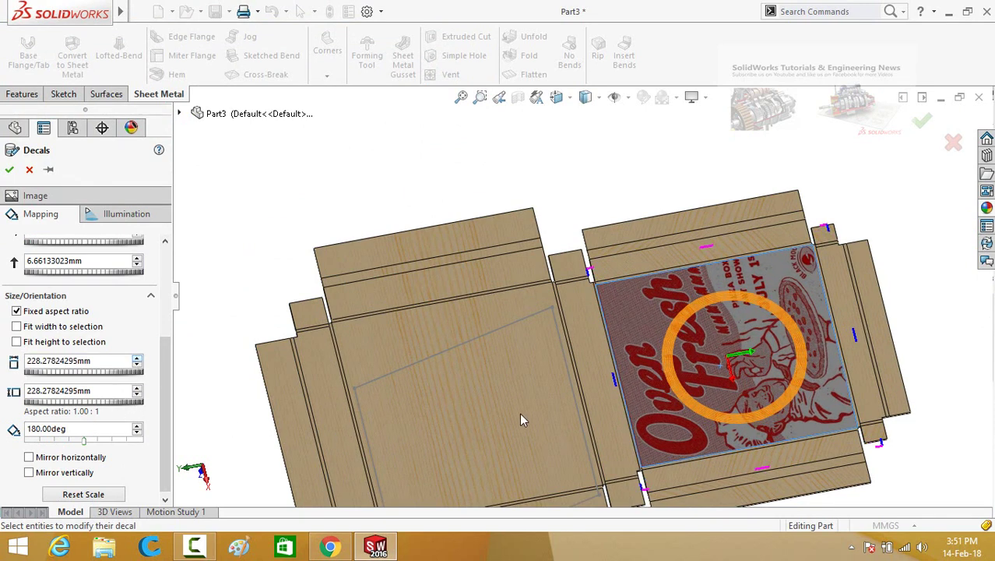
drag(678, 377, 644, 377)
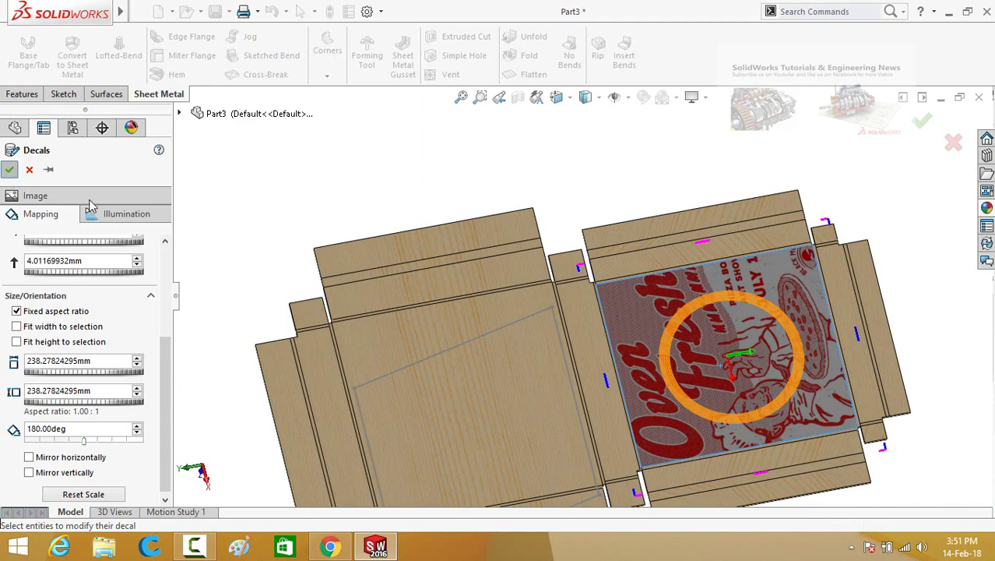
key(Return)
- Place a gs decal on the underside of the box's base and replace its image with oven_fresh from the Desktop
scroll(488, 190, up, 5)
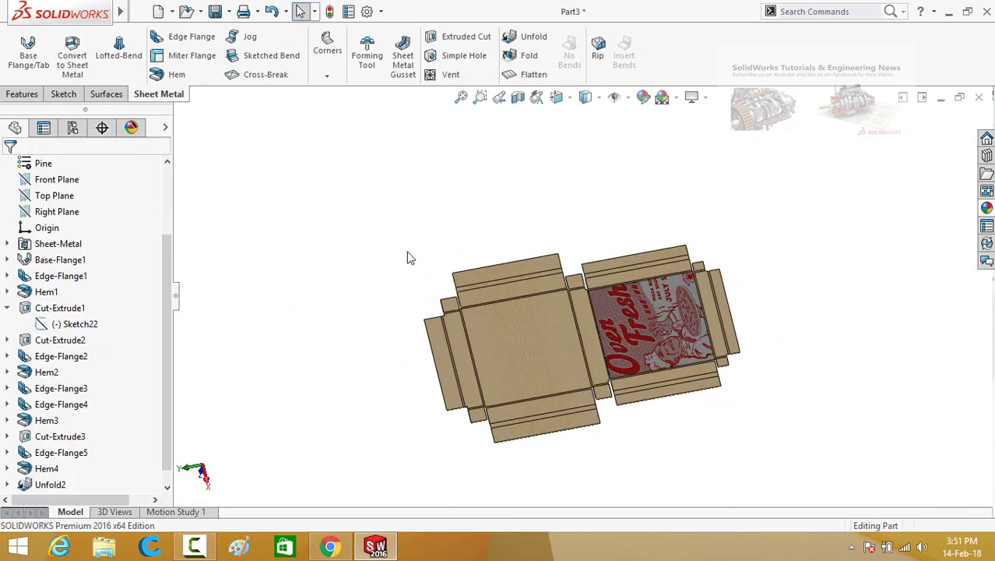
click(986, 207)
drag(933, 335, 527, 340)
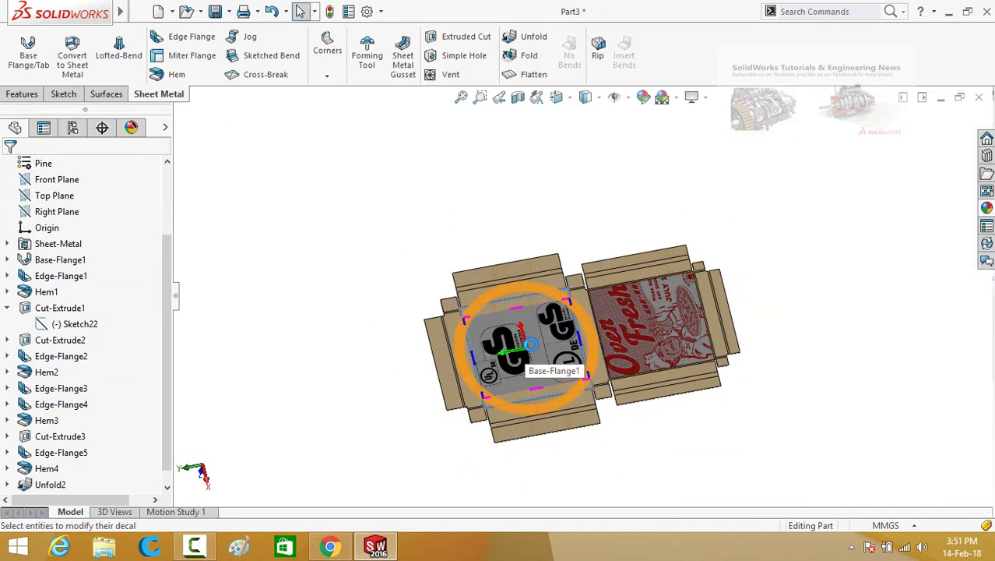
click(89, 381)
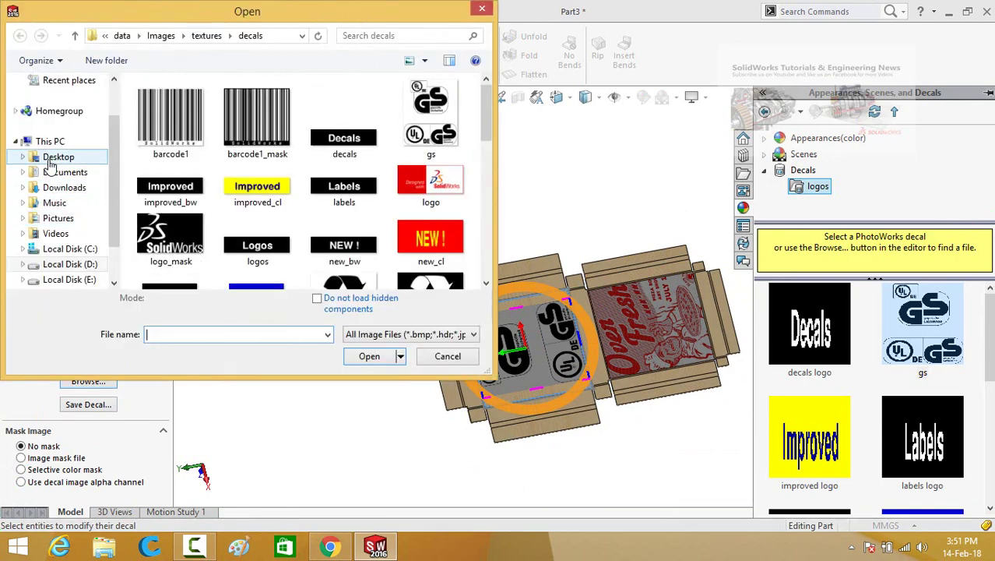
click(56, 156)
click(448, 356)
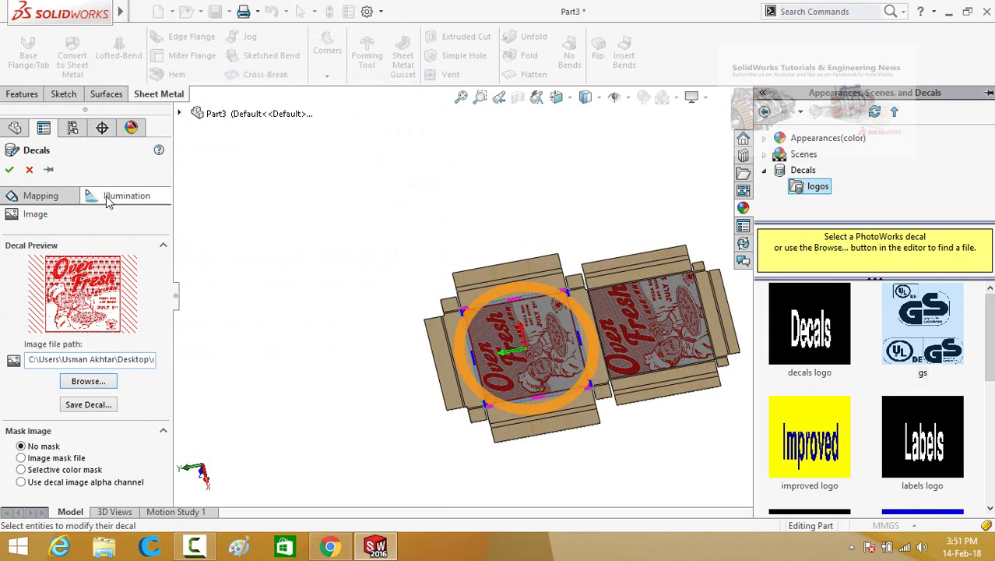
- Enlarge the base decal to about 249.5 mm with fixed aspect ratio, rotate it about half a turn, and apply it
click(24, 199)
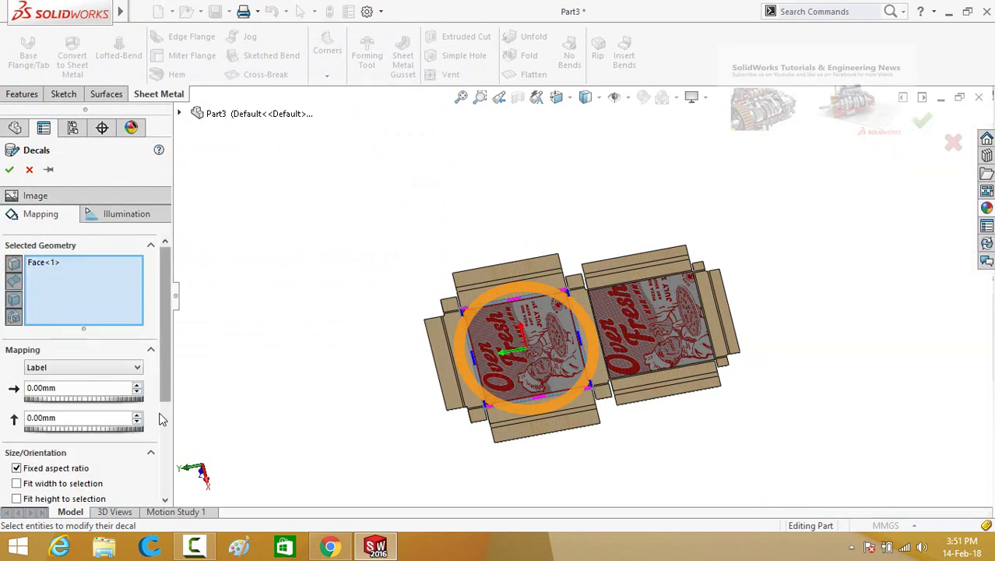
scroll(158, 415, down, 3)
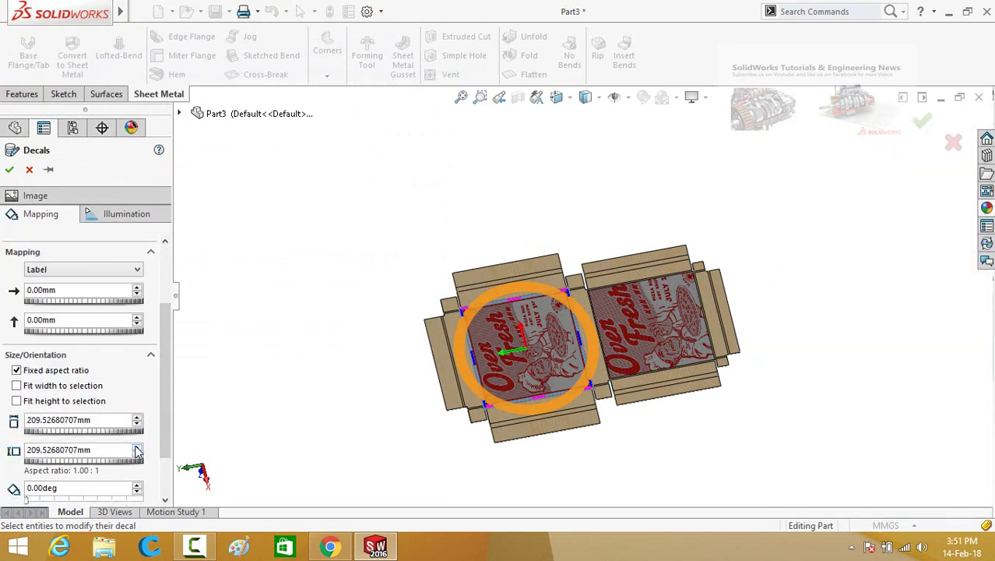
click(137, 418)
click(137, 418)
click(137, 418)
click(137, 418)
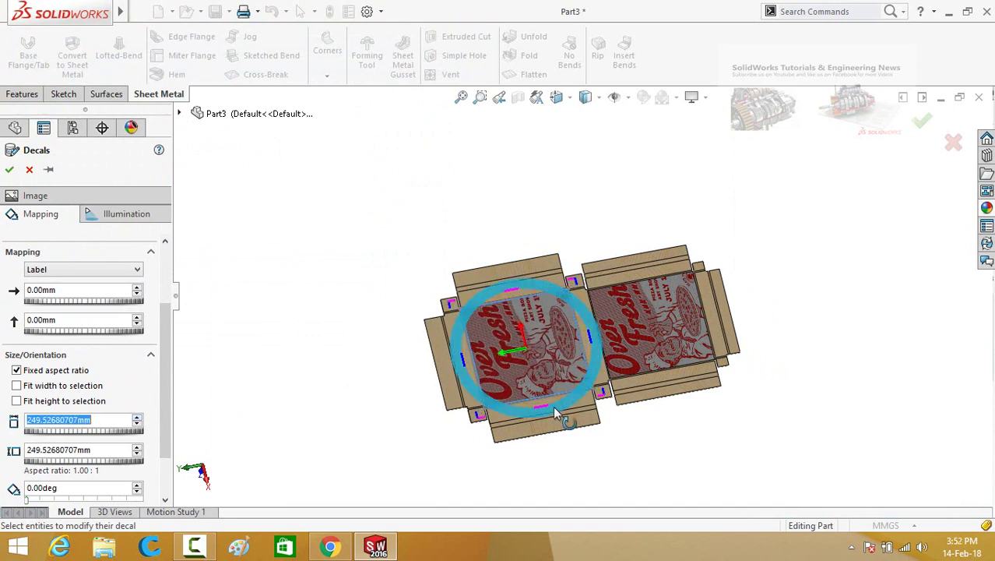
drag(553, 405, 499, 254)
click(11, 170)
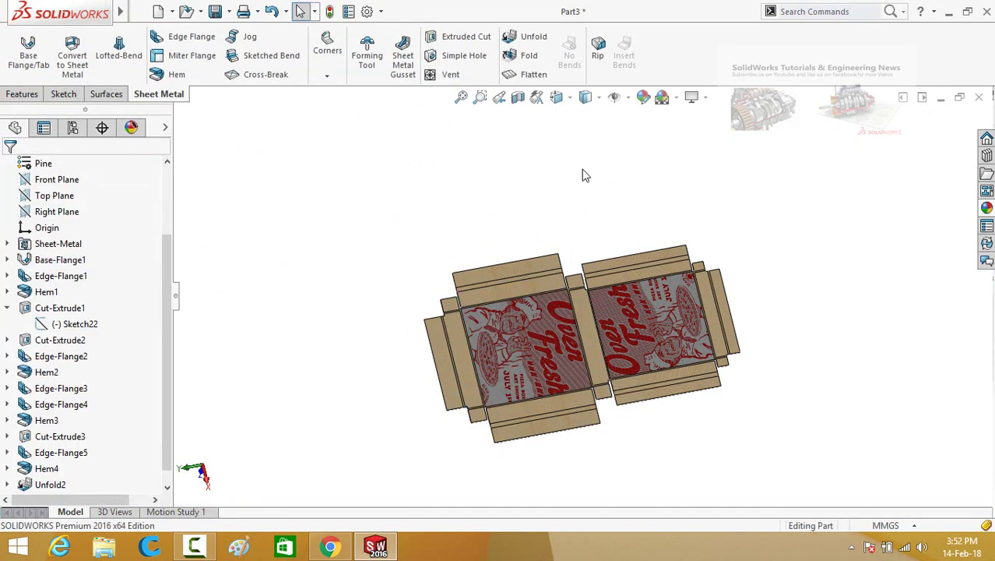
- Fold all collected bends back into the box shape, keeping the underside of its base as the fixed face
click(527, 57)
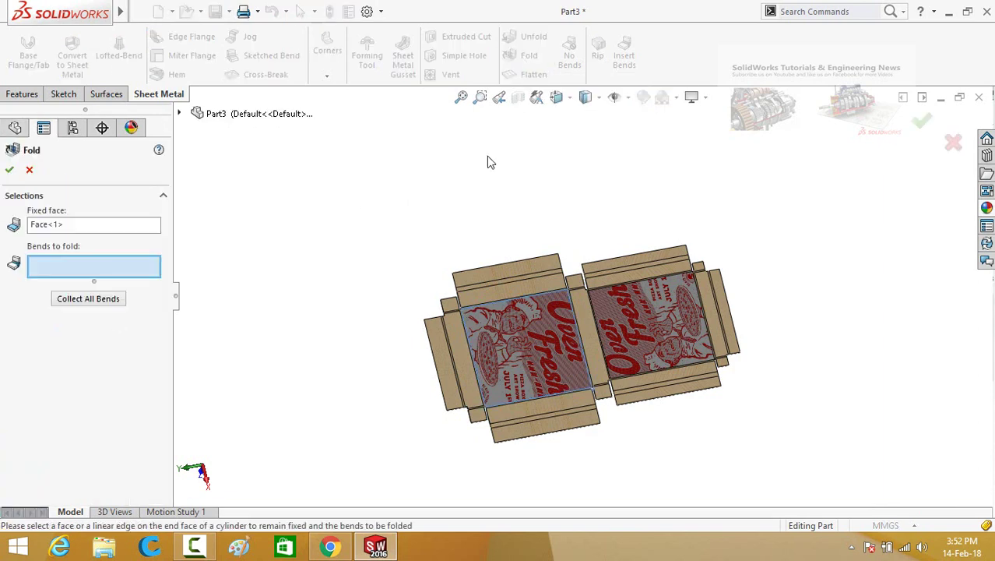
click(88, 299)
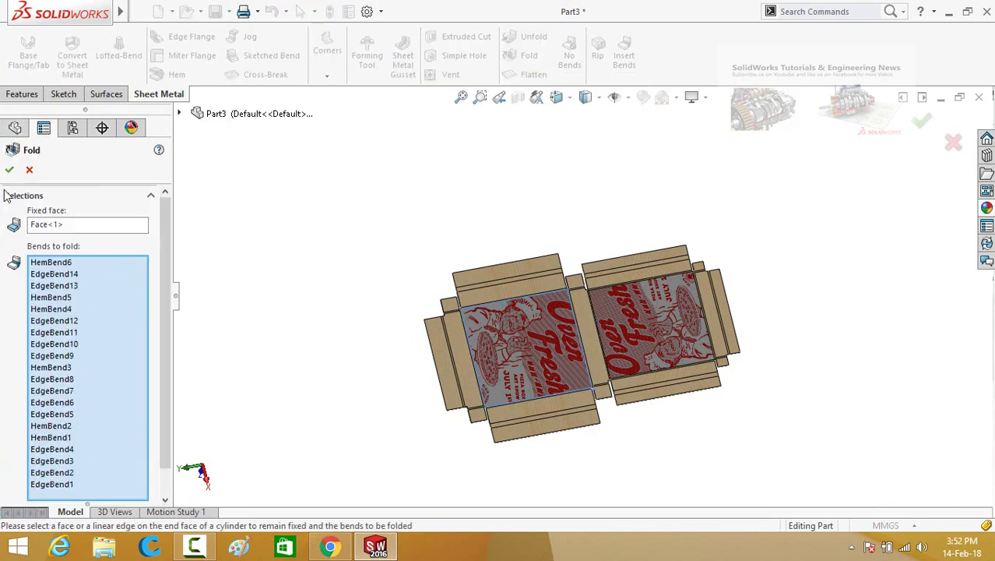
middle_drag(352, 296, 443, 329)
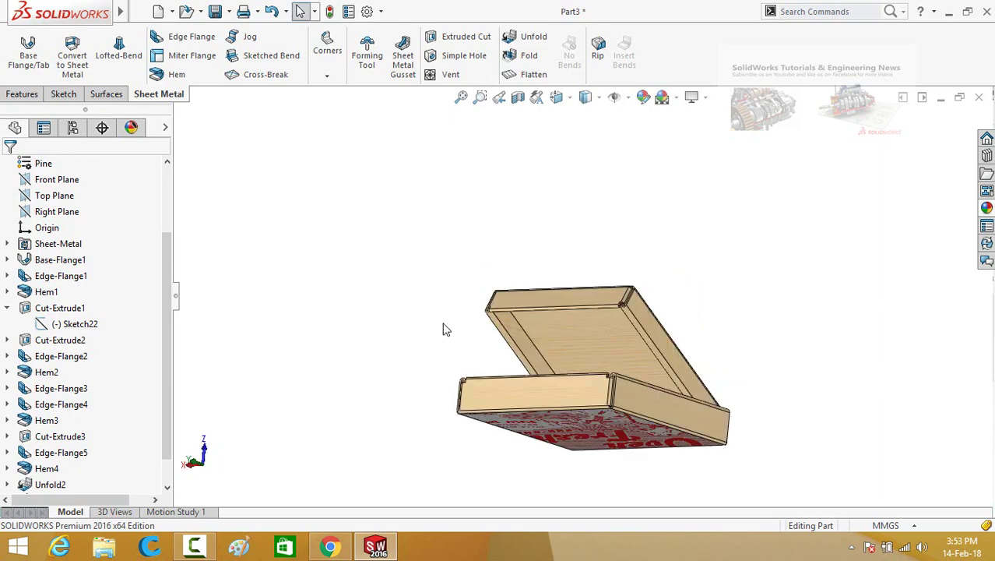